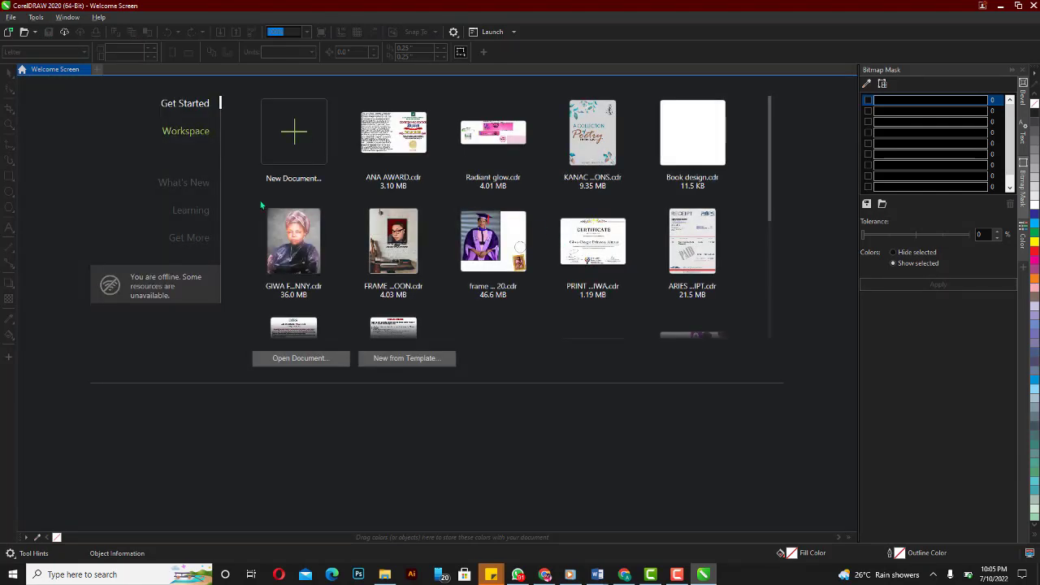
- Start a new document and name it "Book Design"
left_click(314, 123)
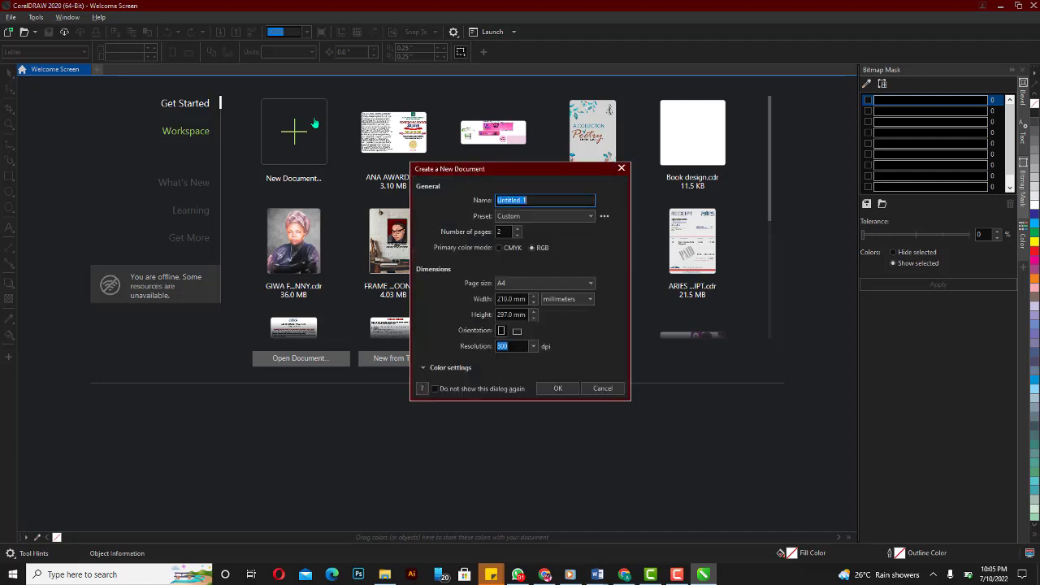
left_click(539, 199)
key("BackSpace")
key("BackSpace")
key("BackSpace")
key("BackSpace")
key("BackSpace")
key("BackSpace")
key("BackSpace")
key("BackSpace")
key("BackSpace")
key("BackSpace")
type("Book D")
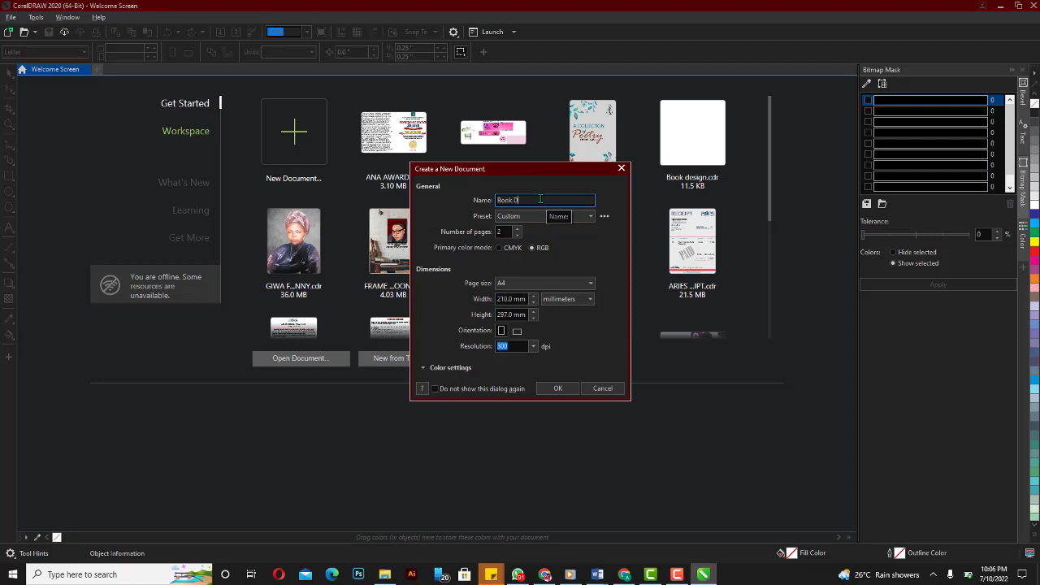
type("esign")
- Set the new document to 1 page with A5 page size and create it
left_click(517, 231)
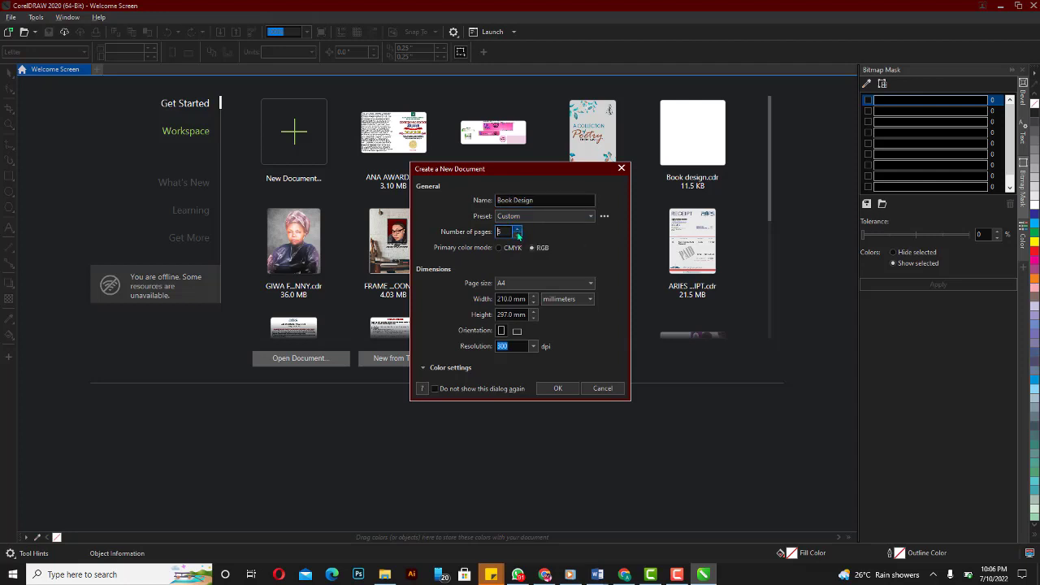
left_click(517, 235)
left_click(525, 283)
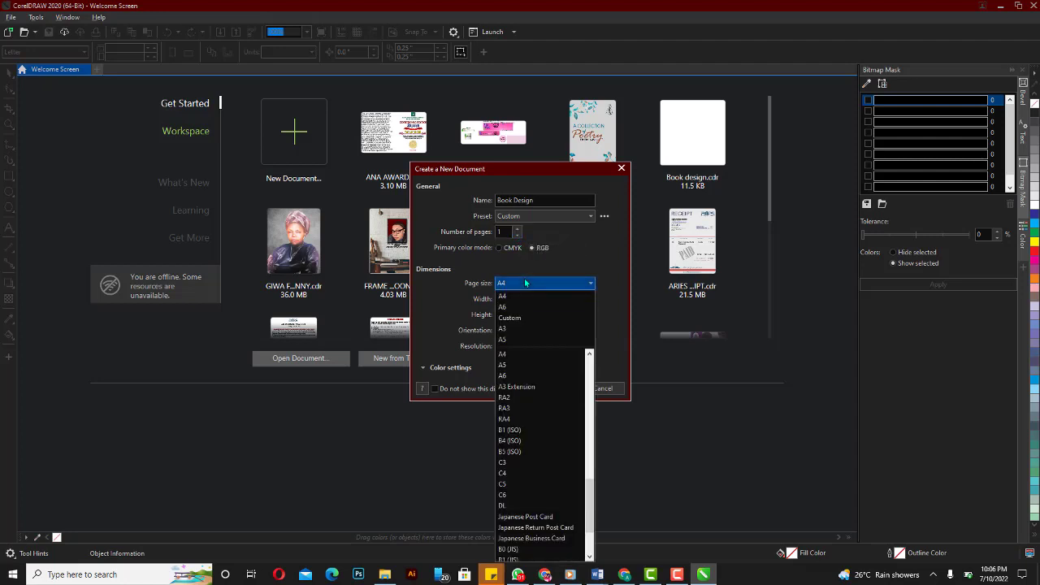
left_click(514, 340)
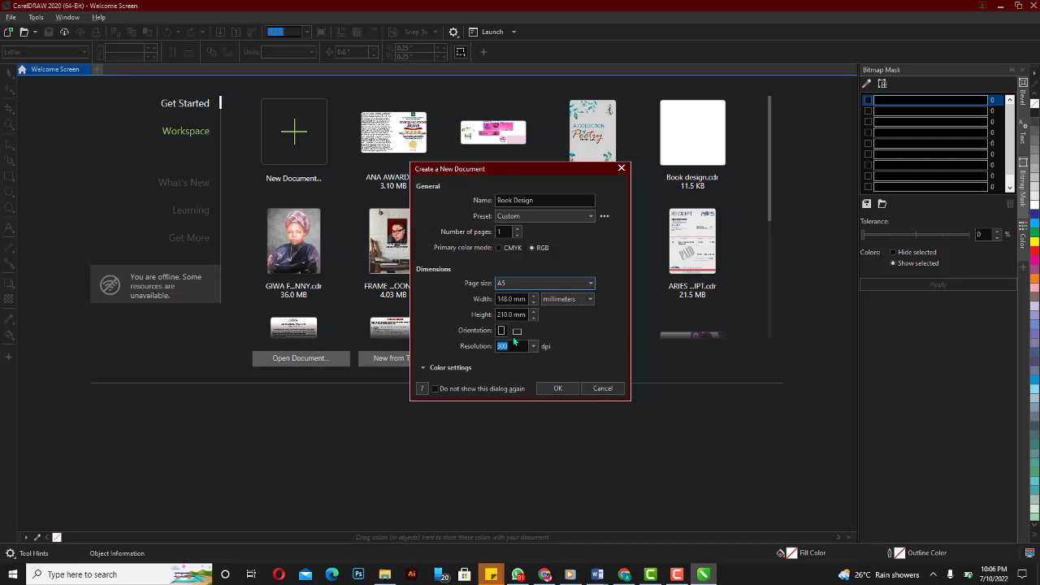
left_click(549, 389)
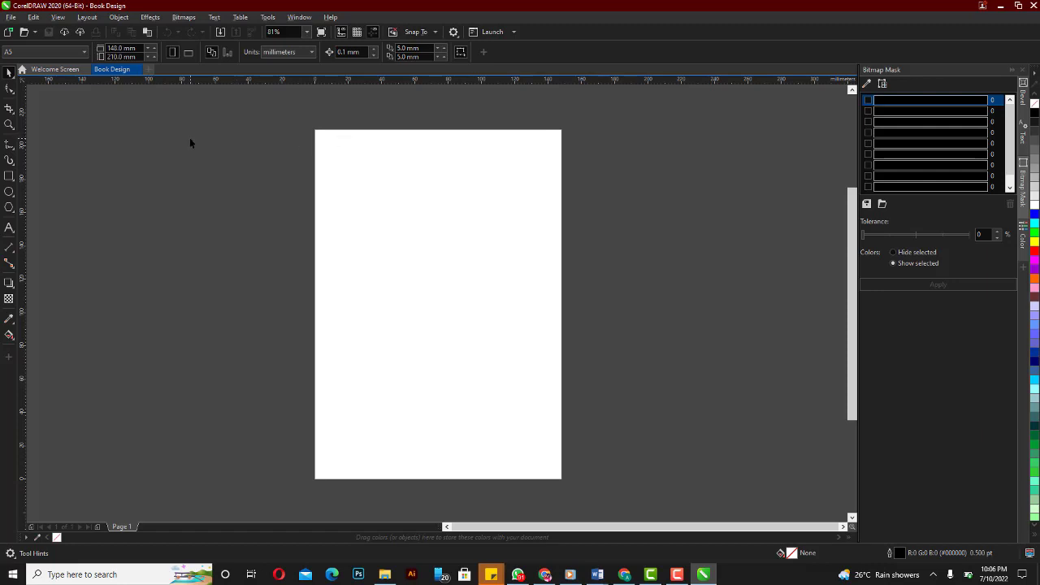
- Add a rectangle framing the whole A5 page
double_click(8, 176)
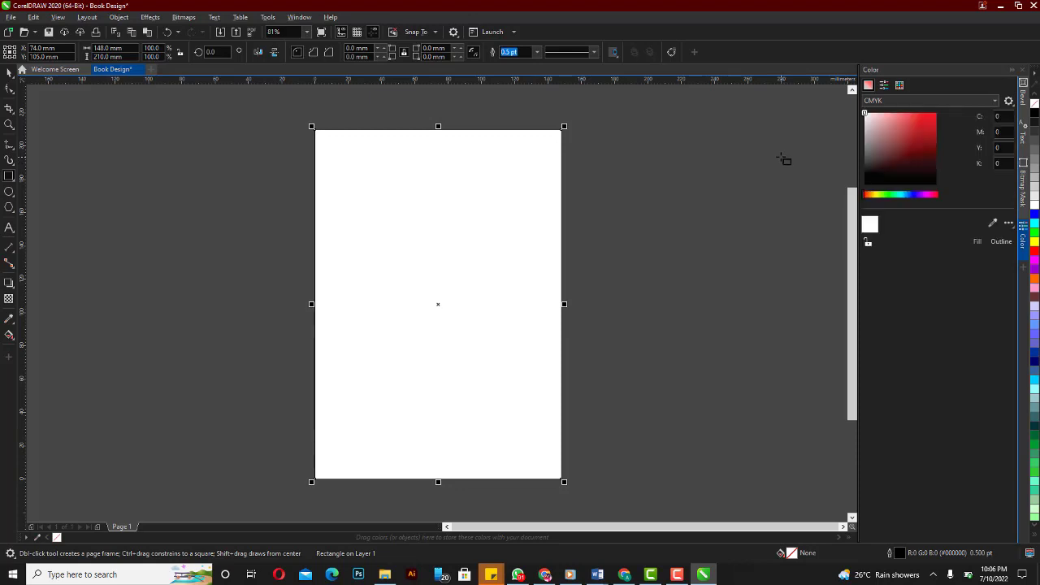
- Add the artistic text "A Visual Guide to PUBLISHING DESIGN" in the upper part of the page
left_click(9, 228)
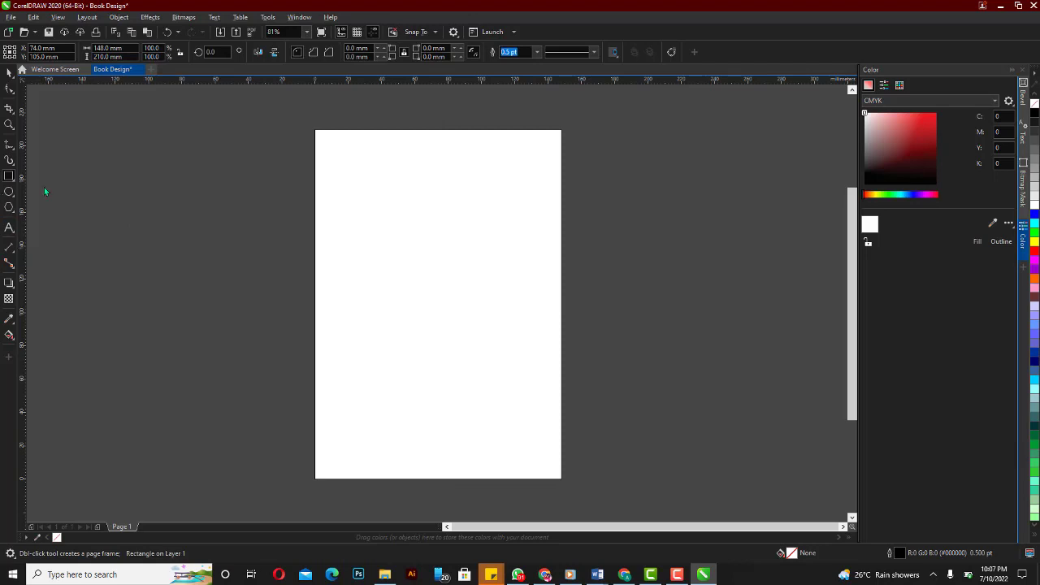
left_click(421, 220)
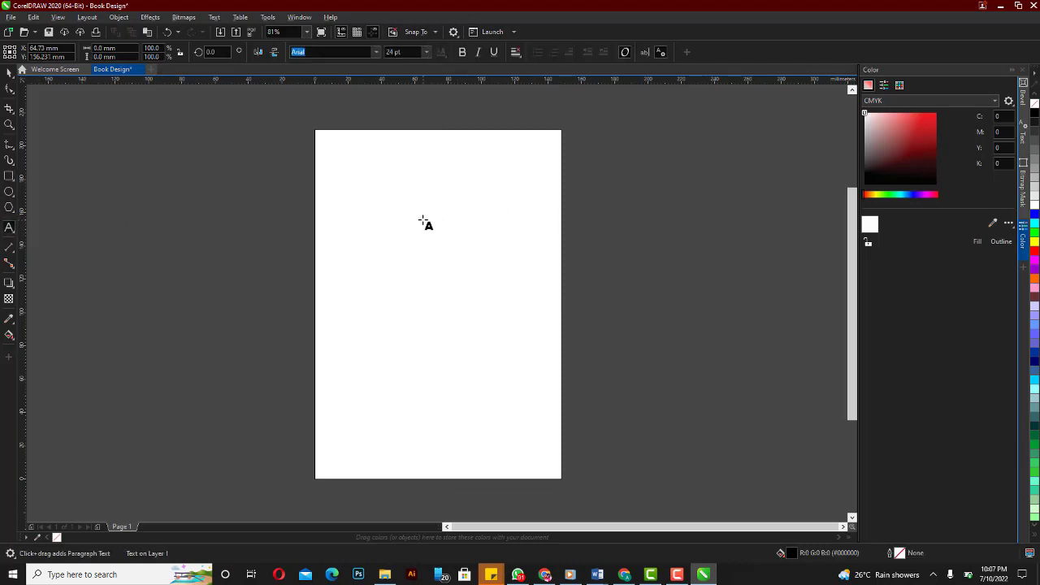
type("A Visual Gu")
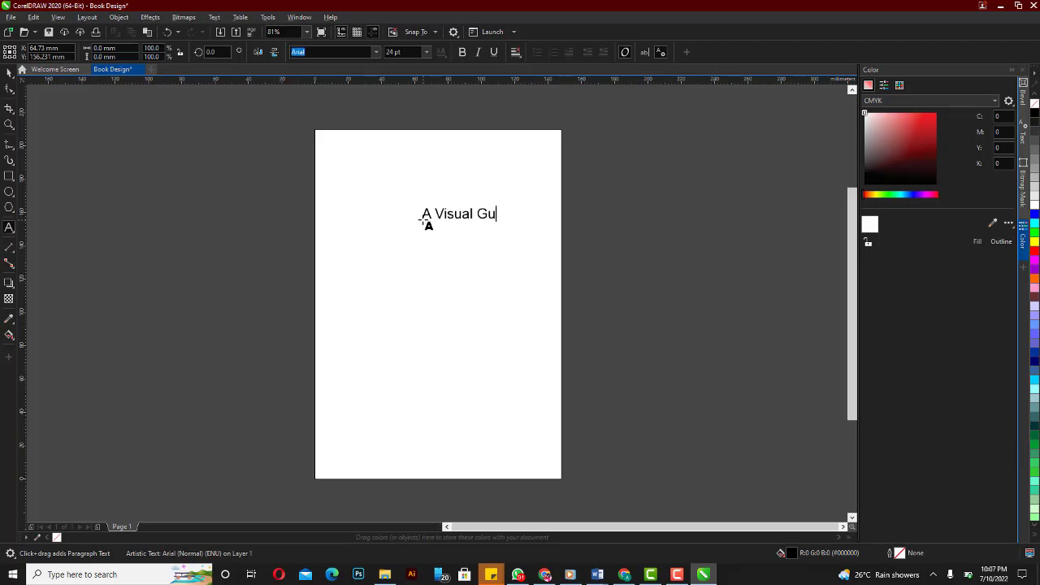
type("ide to")
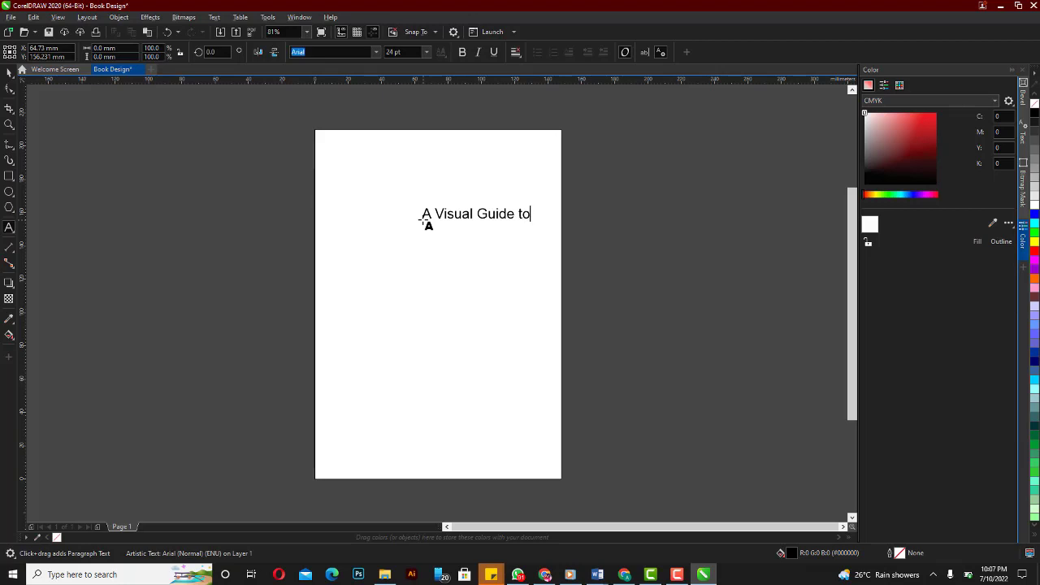
type(" BOO")
key("BackSpace")
key("BackSpace")
key("BackSpace")
type("P")
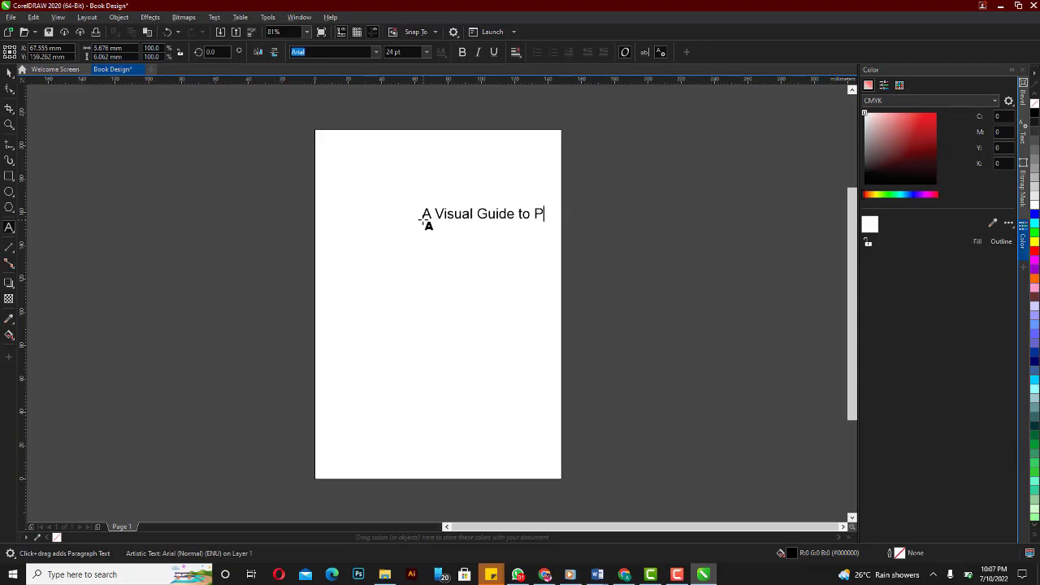
type("UBLISHING DESIGN")
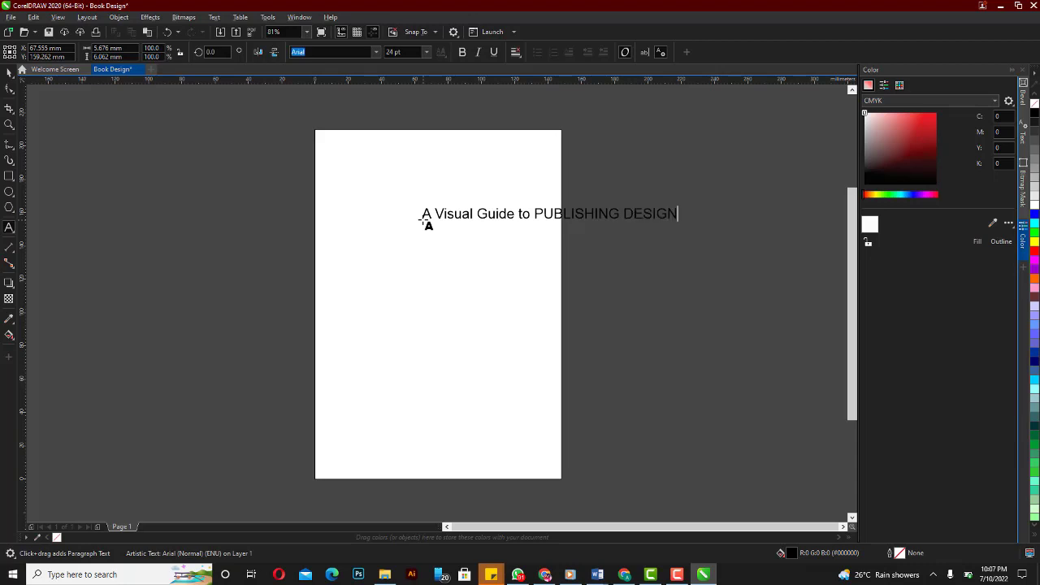
- Cut "PUBLISHING DESIGN" out of the title line and paste it as a separate text object near the page's middle
left_click(531, 214)
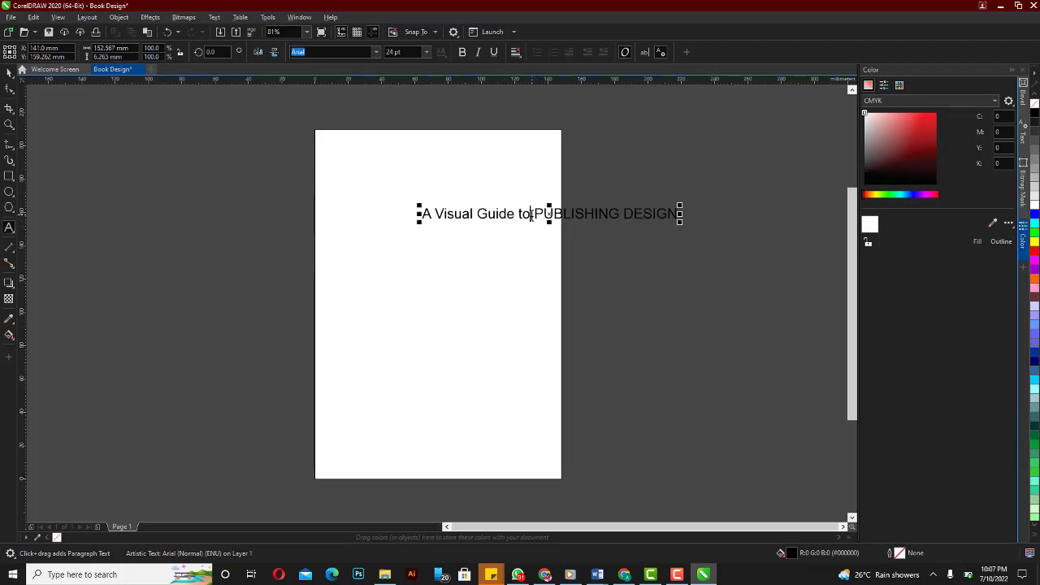
left_click_drag(535, 213, 698, 222)
key("ctrl+c")
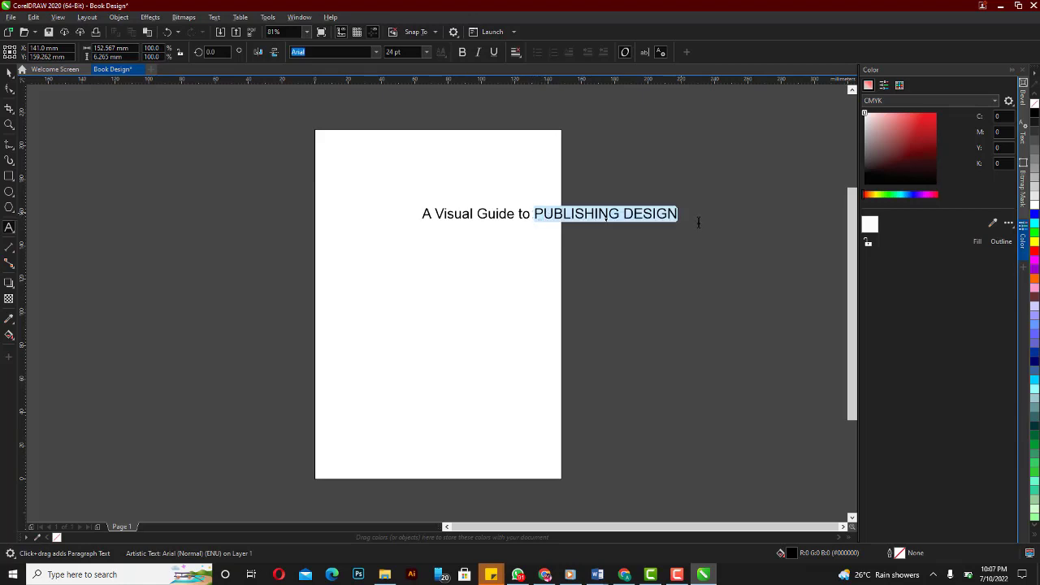
key("Delete")
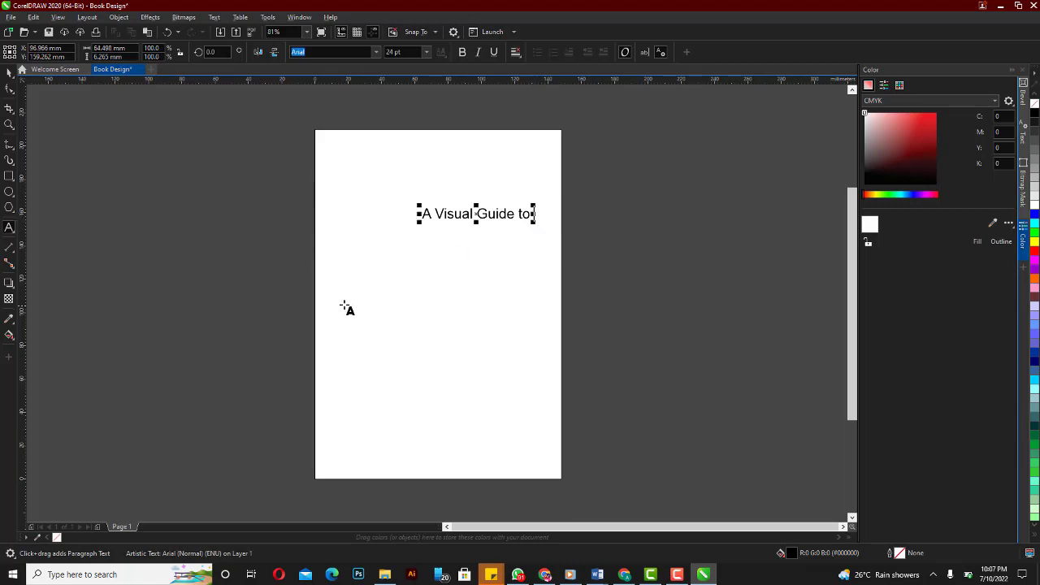
left_click(367, 301)
key("ctrl+v")
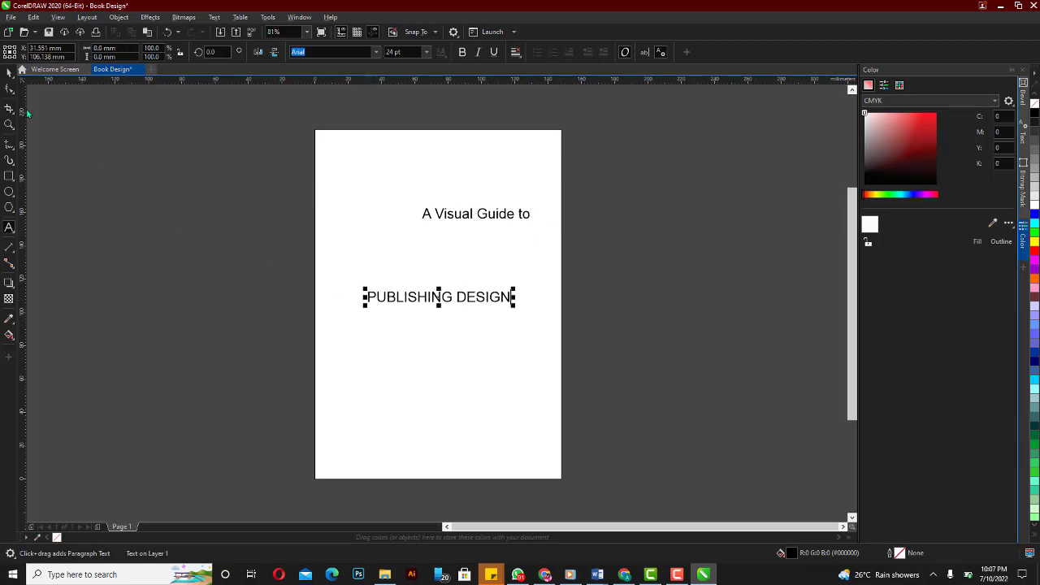
- Enlarge "PUBLISHING DESIGN" to about 29 pt and move "A Visual Guide to" down, centred above it
left_click(10, 72)
left_click_drag(514, 286, 545, 262)
left_click(479, 213)
left_click_drag(479, 214, 460, 234)
left_click_drag(449, 167, 474, 294)
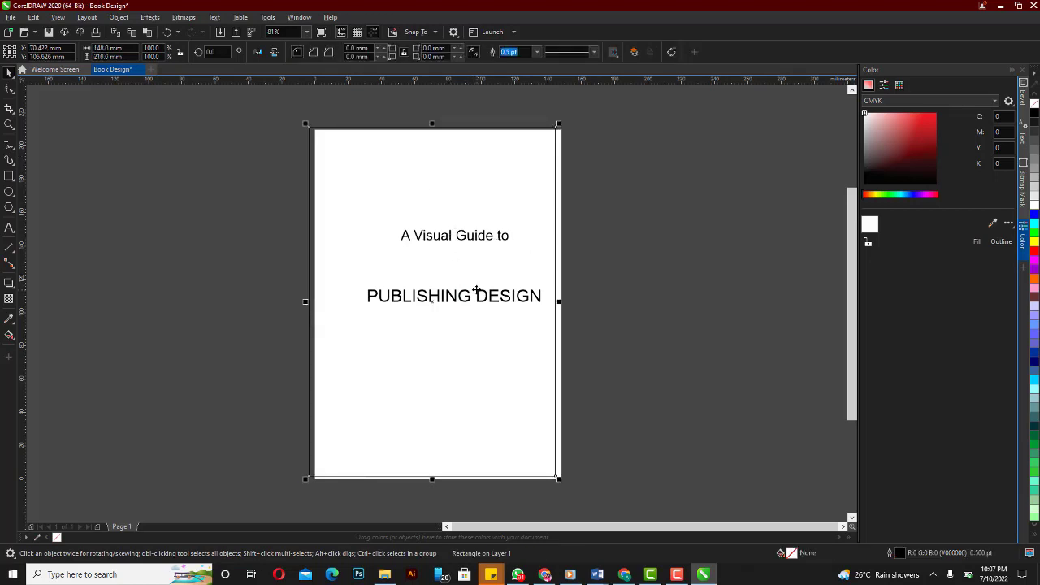
key("p")
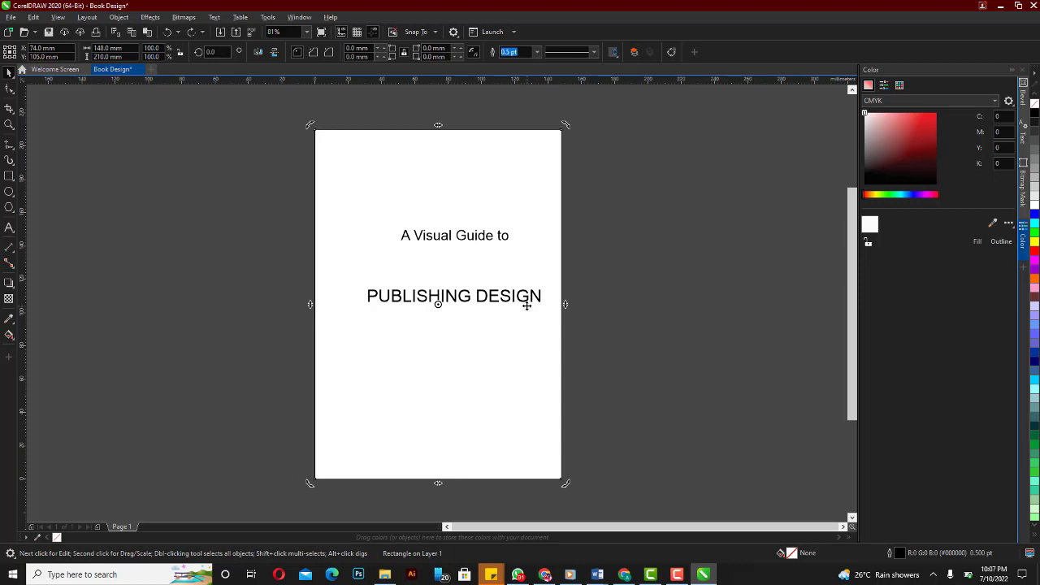
left_click(655, 314)
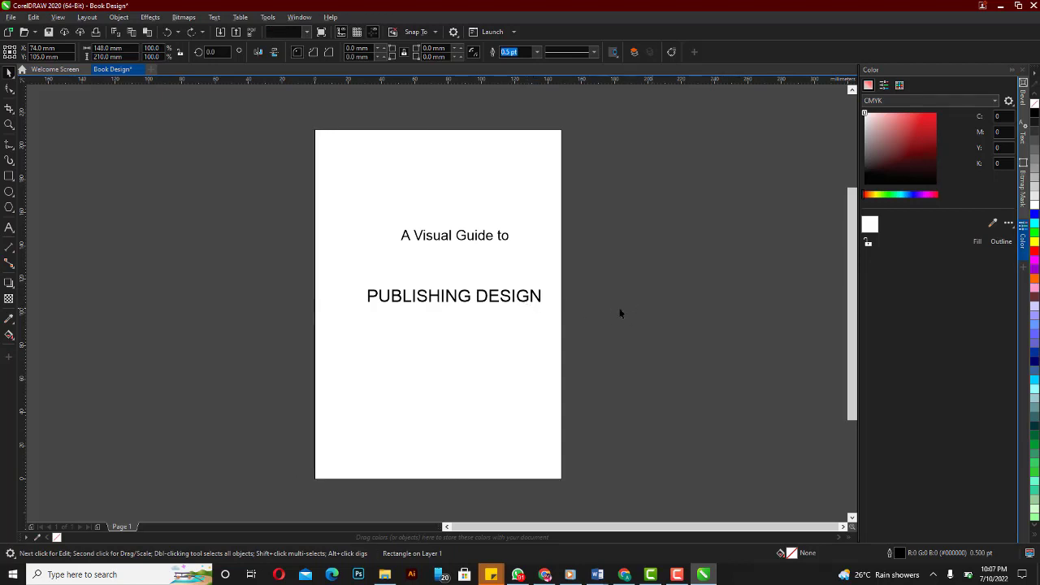
- Move the two title lines close together near the page's middle, with "A Visual Guide to" directly above "PUBLISHING DESIGN"
left_click(539, 299)
left_click(477, 235)
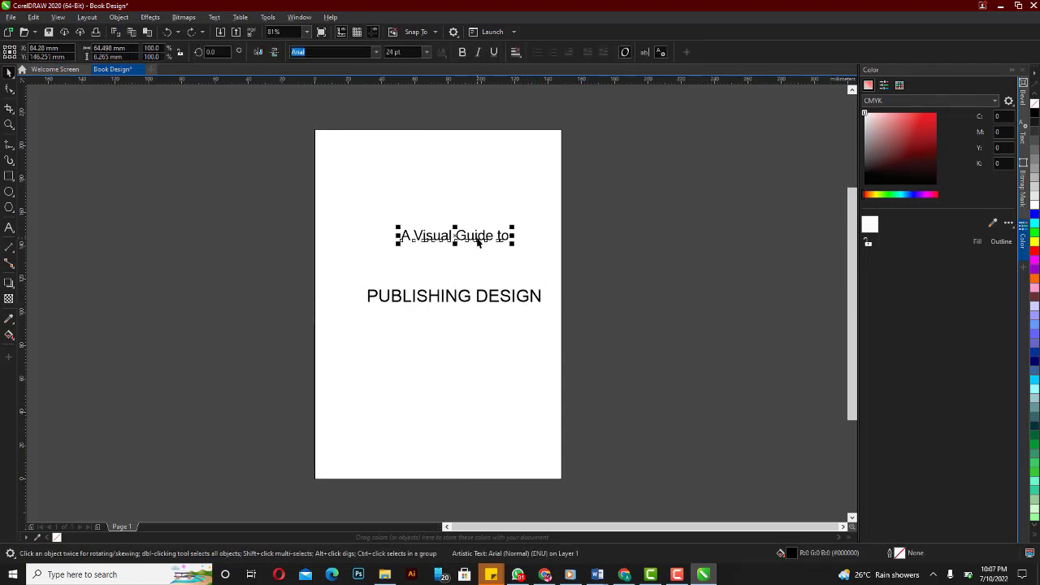
left_click_drag(477, 235, 451, 290)
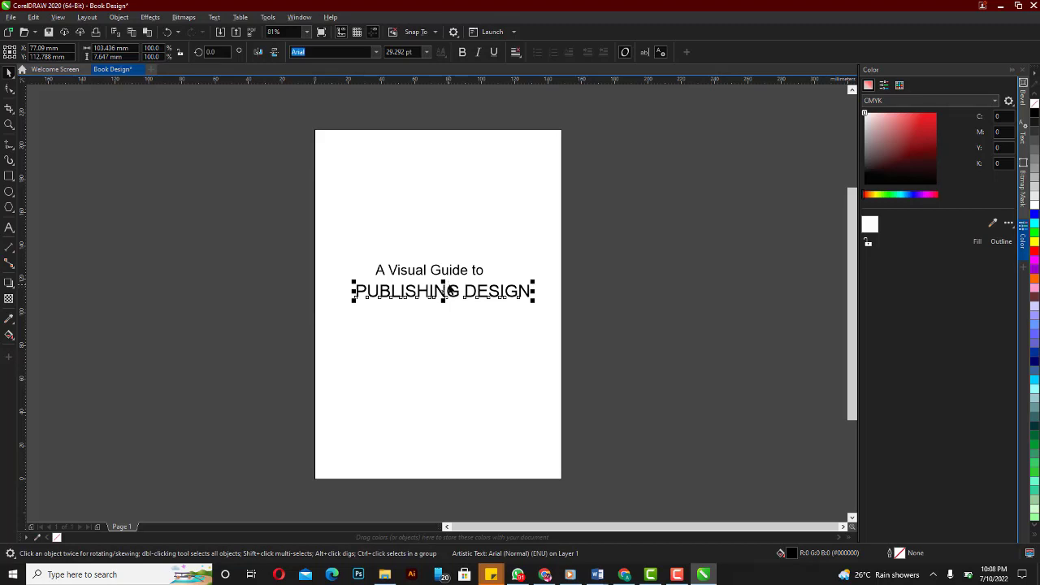
- Fill the page rectangle with yellow from the colour palette and sample that yellow with the eyedropper
left_click(534, 201)
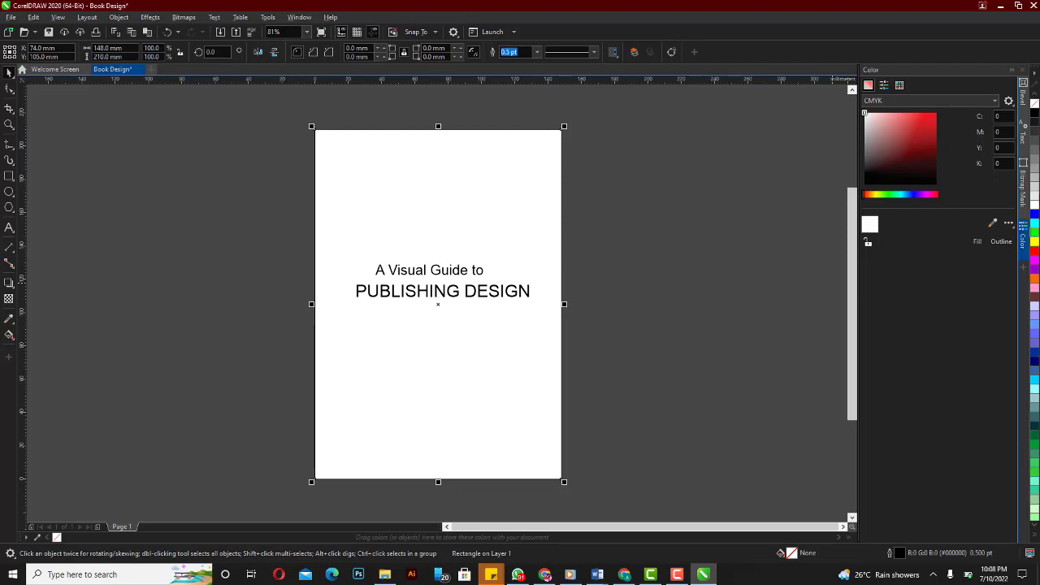
left_click(1034, 241)
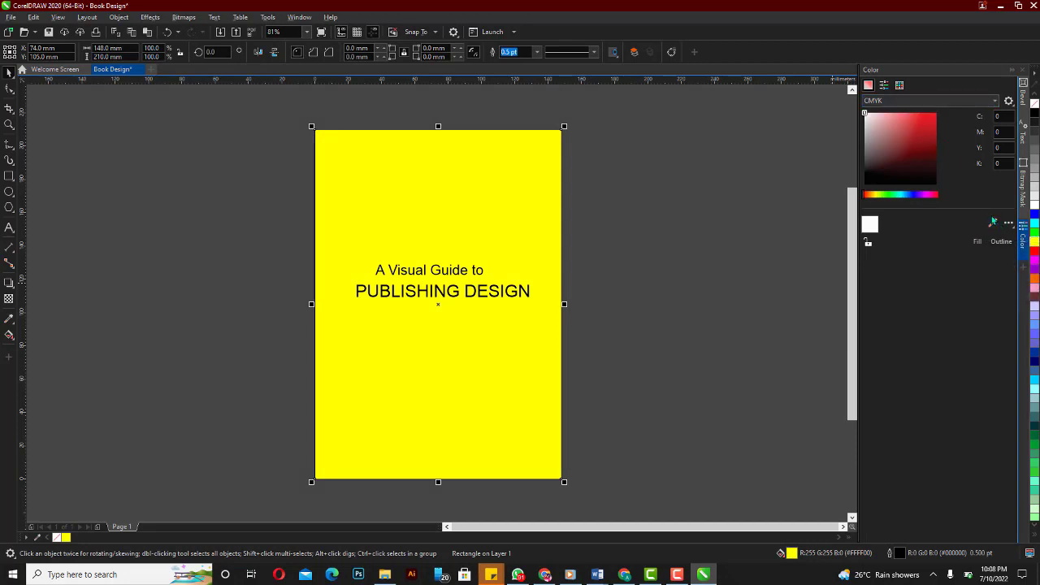
left_click(993, 222)
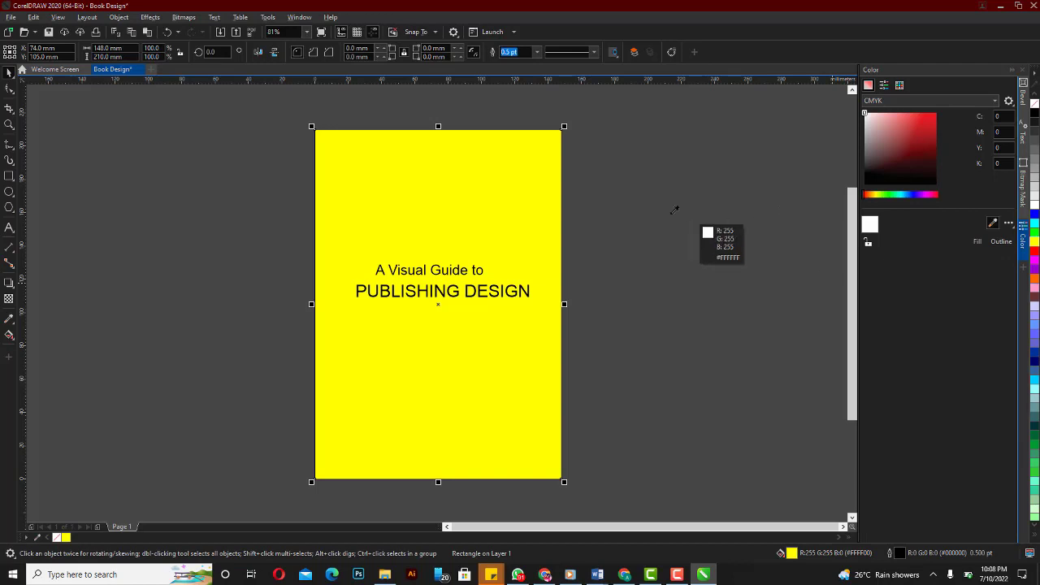
left_click(533, 204)
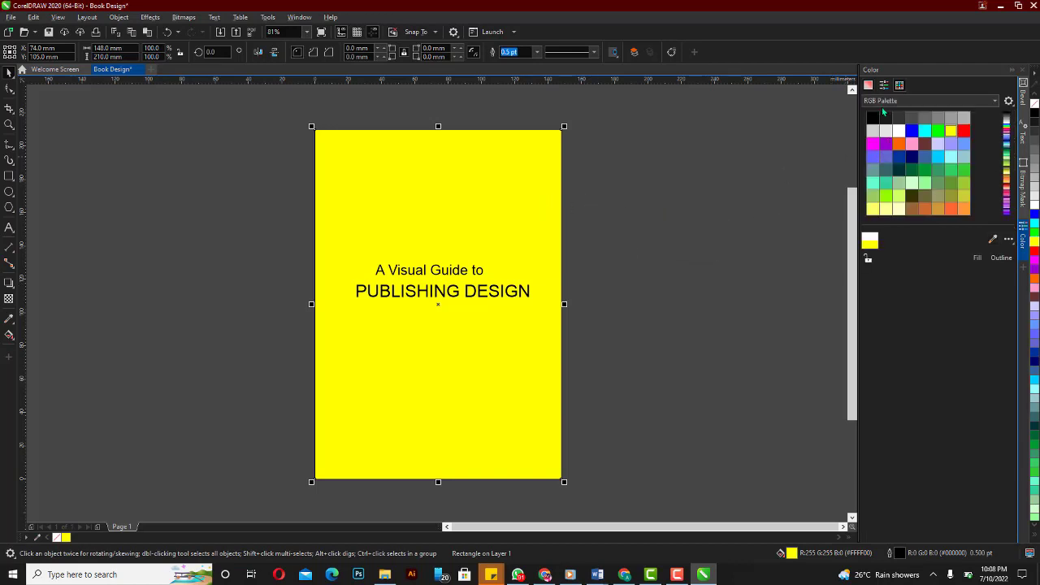
- Mix the darker yellow #A8A820 in the colour viewer and apply it as the page rectangle's fill
left_click(867, 85)
left_click(920, 129)
left_click(923, 137)
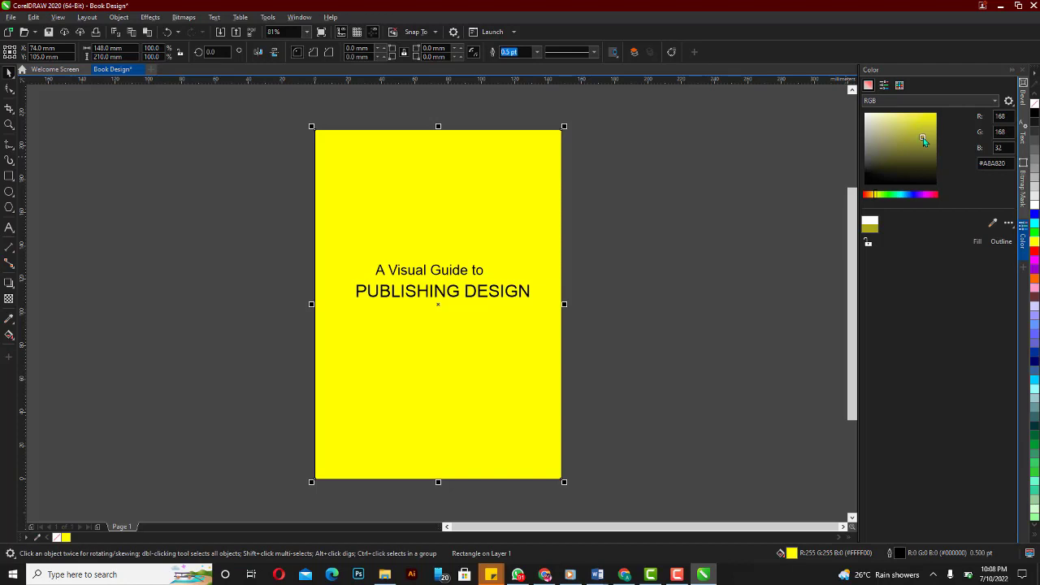
left_click(977, 242)
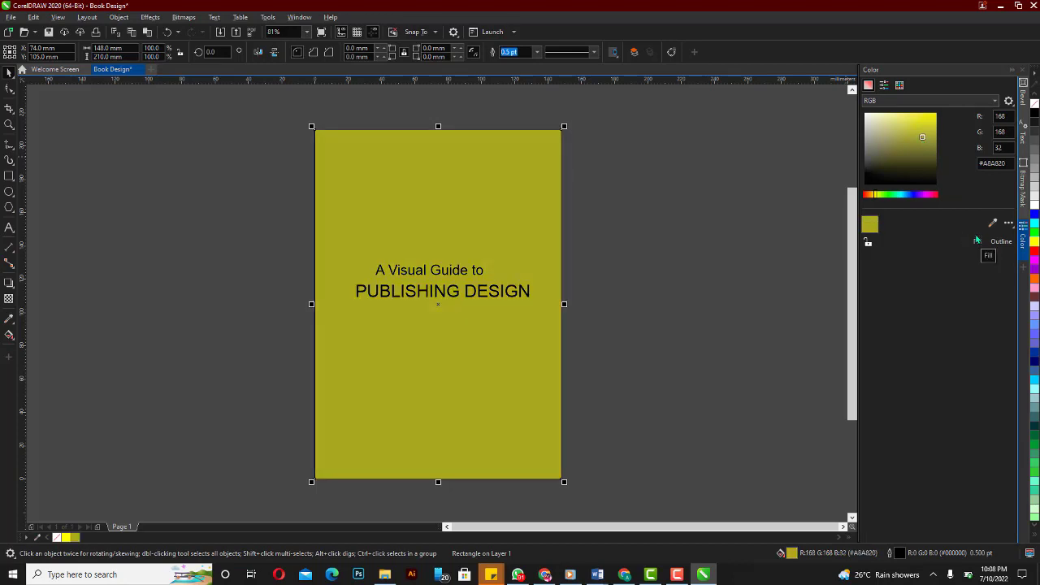
- Mix the warm yellow #FFDB3B and apply it as the page rectangle's fill
left_click_drag(925, 136, 919, 113)
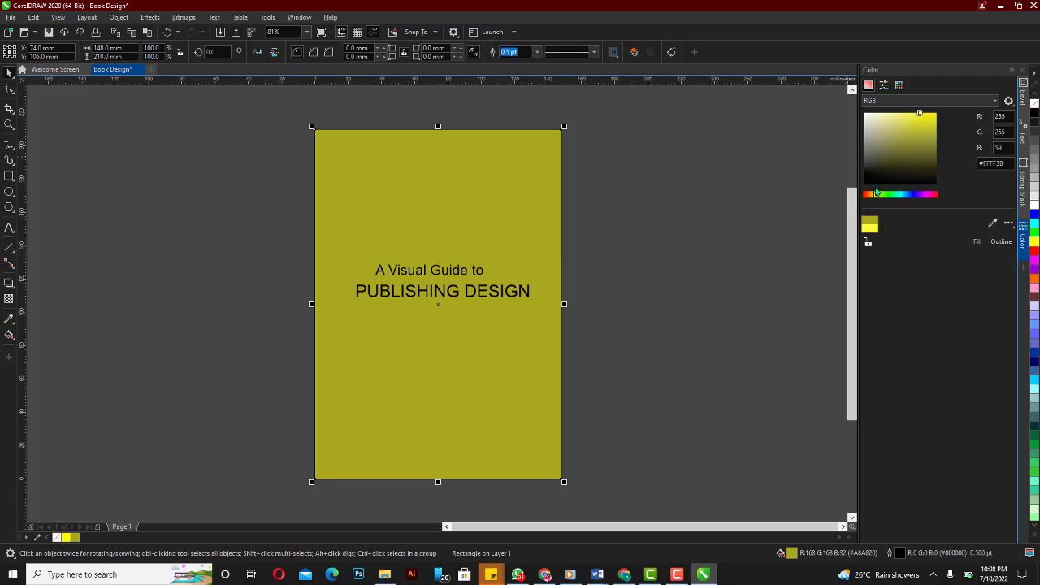
left_click(875, 195)
left_click(979, 241)
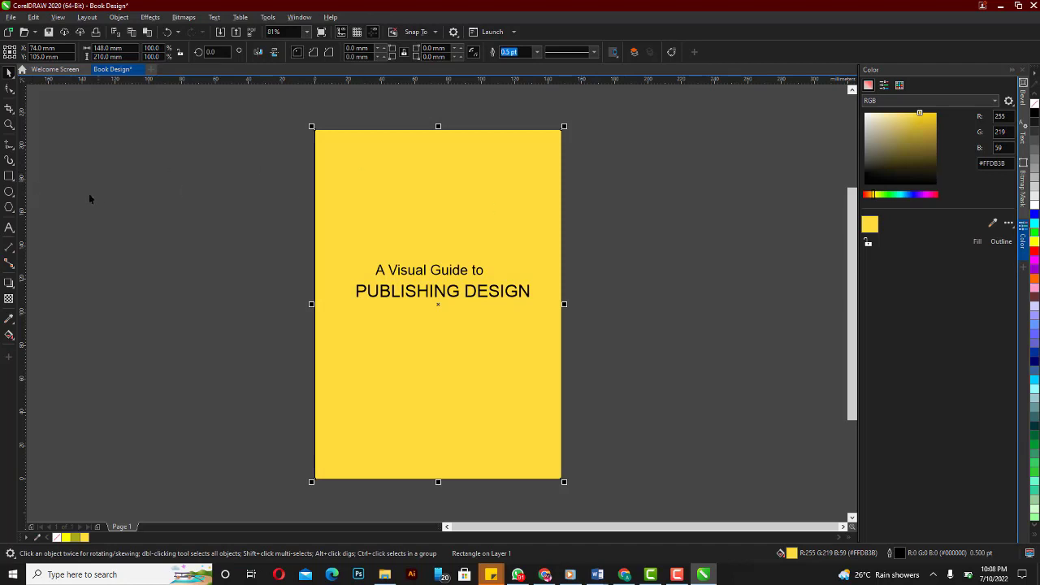
- Draw a rectangle about 82 mm wide and 66 mm high over the title, with black (#000000) fill and outline
left_click(10, 176)
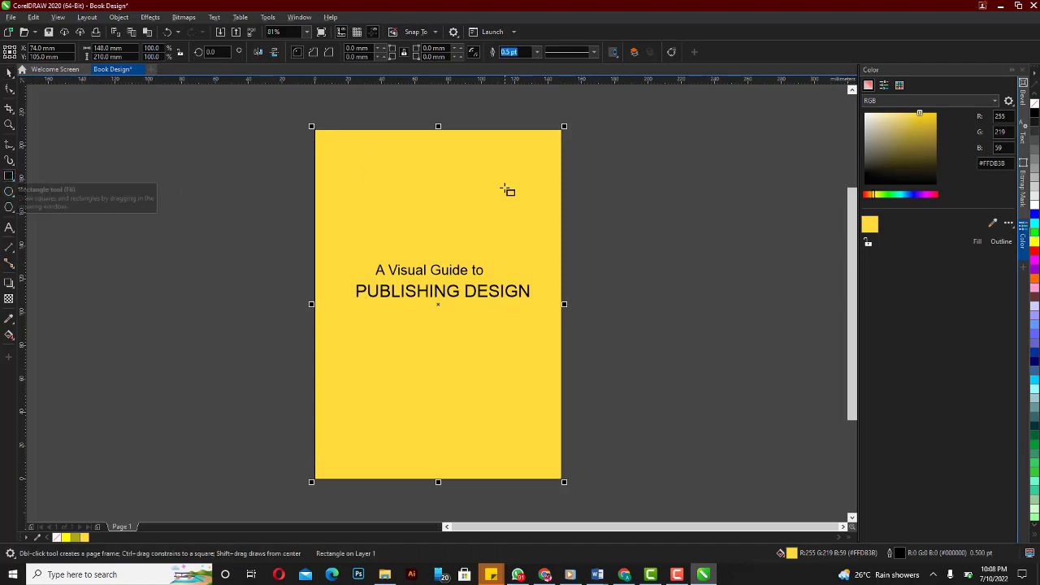
left_click_drag(375, 196, 511, 305)
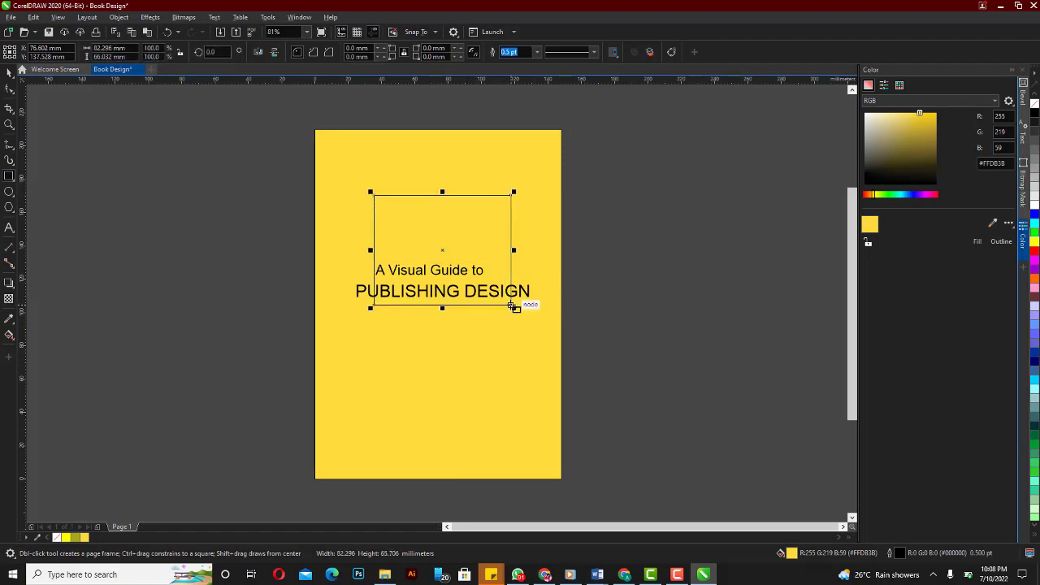
left_click(865, 185)
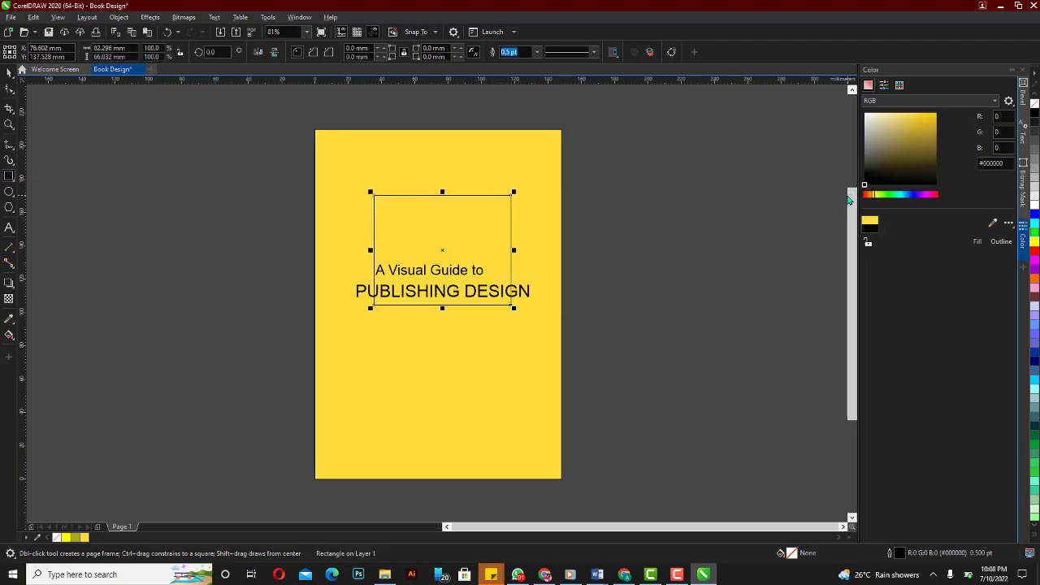
left_click(977, 242)
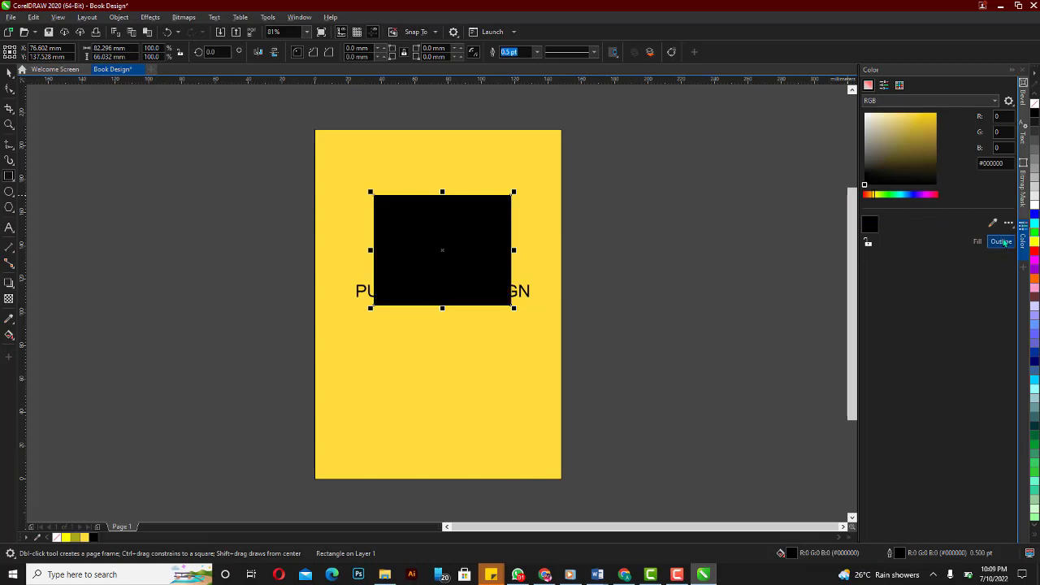
left_click(1003, 242)
- Rotate the black rectangle about 12° counterclockwise around its centre
left_click(9, 72)
left_click(481, 221)
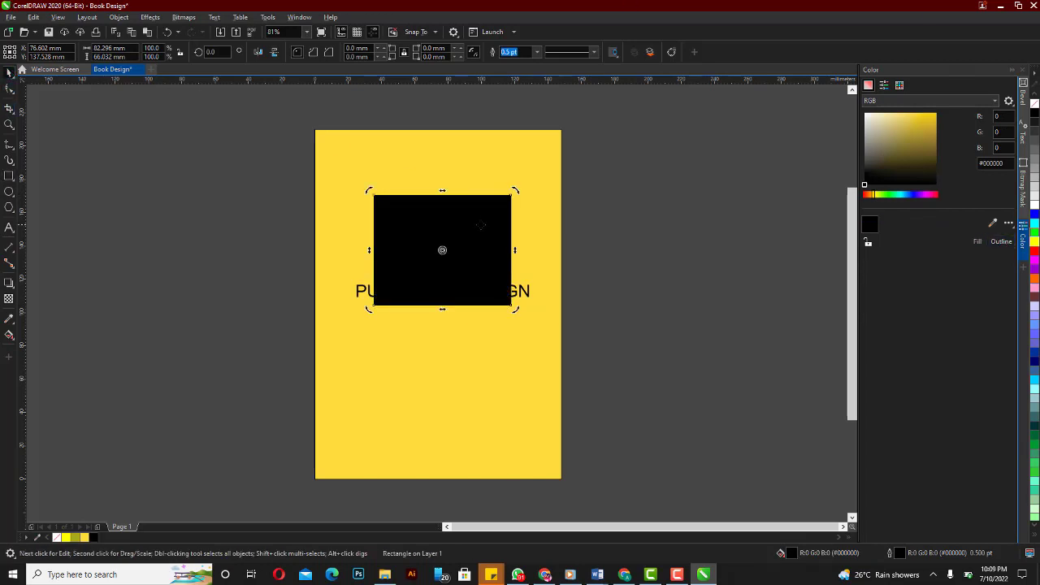
left_click(441, 217)
left_click(459, 226)
mouse_move(517, 191)
left_mouse_down()
mouse_move(501, 170)
mouse_move(507, 177)
left_mouse_up()
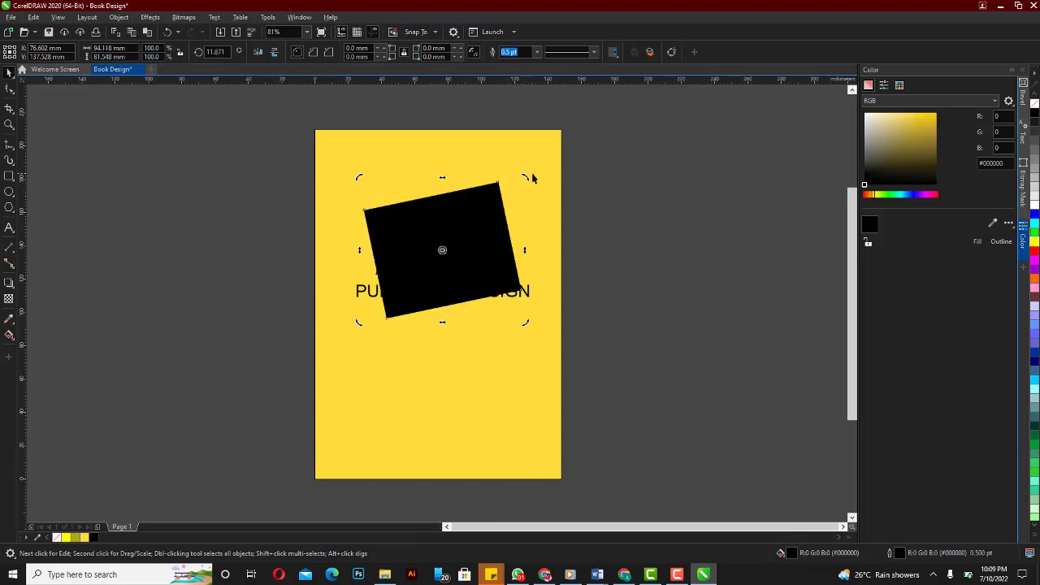
- Move the PUBLISHING DESIGN text out from behind the black rectangle to below it, across the page's left edge
left_click(165, 234)
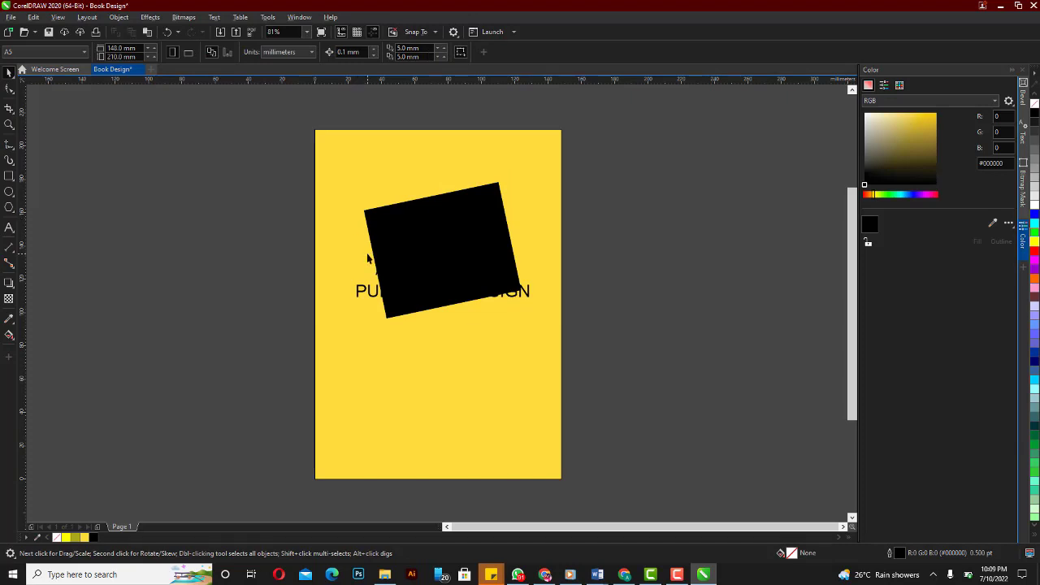
left_click(370, 297)
left_click_drag(369, 297, 253, 346)
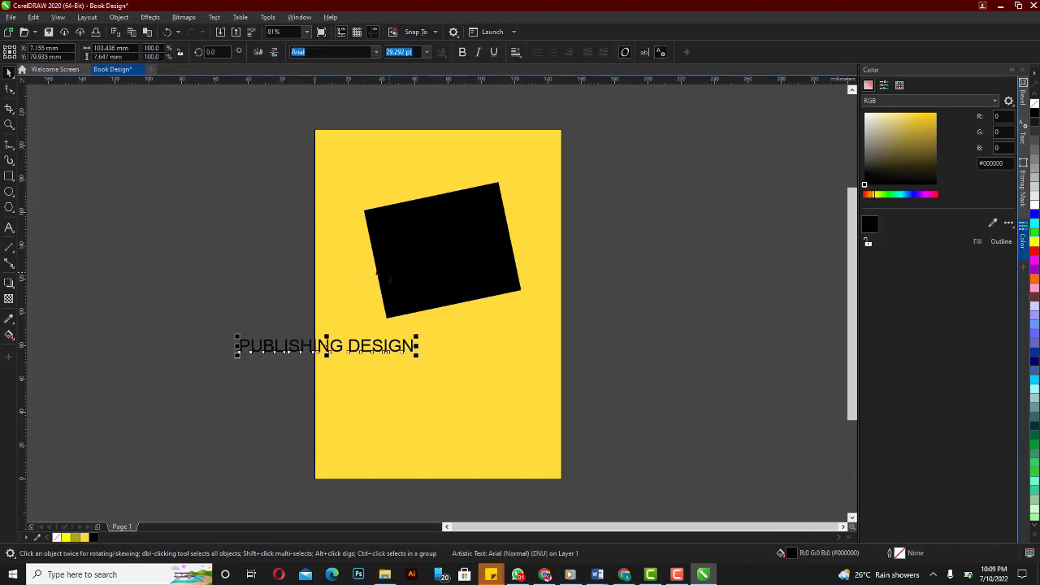
- Move the "A Visual Guide to" line onto the upper part of the black rectangle and fill it white (#FFFFFF)
left_click(376, 275)
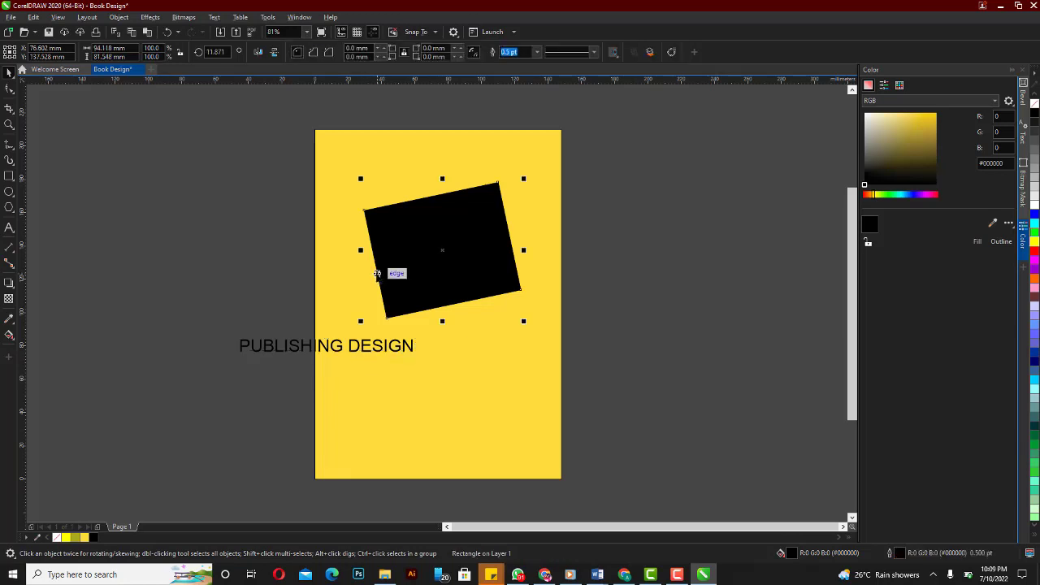
left_click_drag(618, 312, 329, 246)
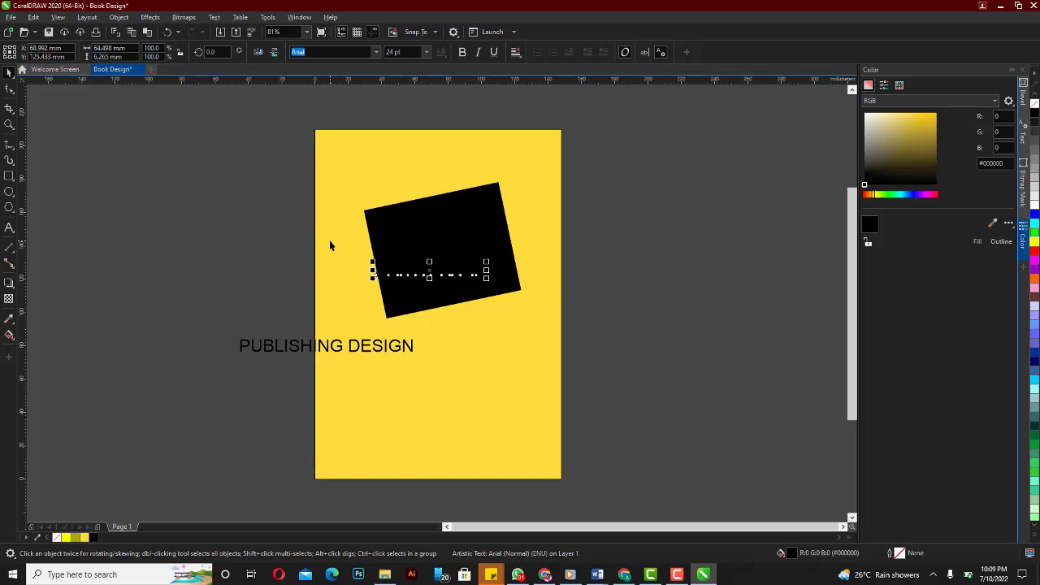
left_click_drag(430, 274, 438, 235)
left_click_drag(904, 138, 801, 100)
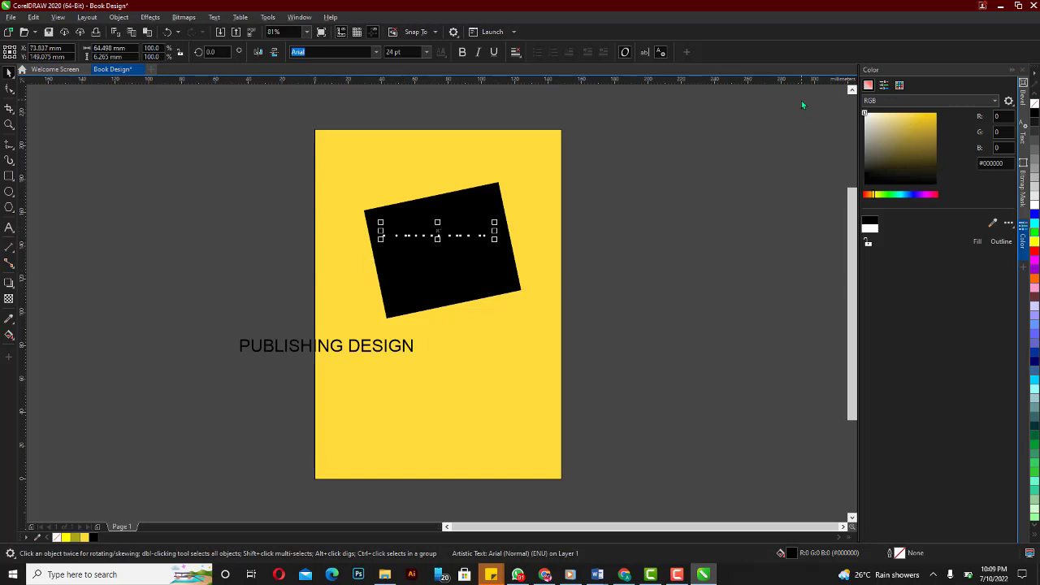
left_click(982, 242)
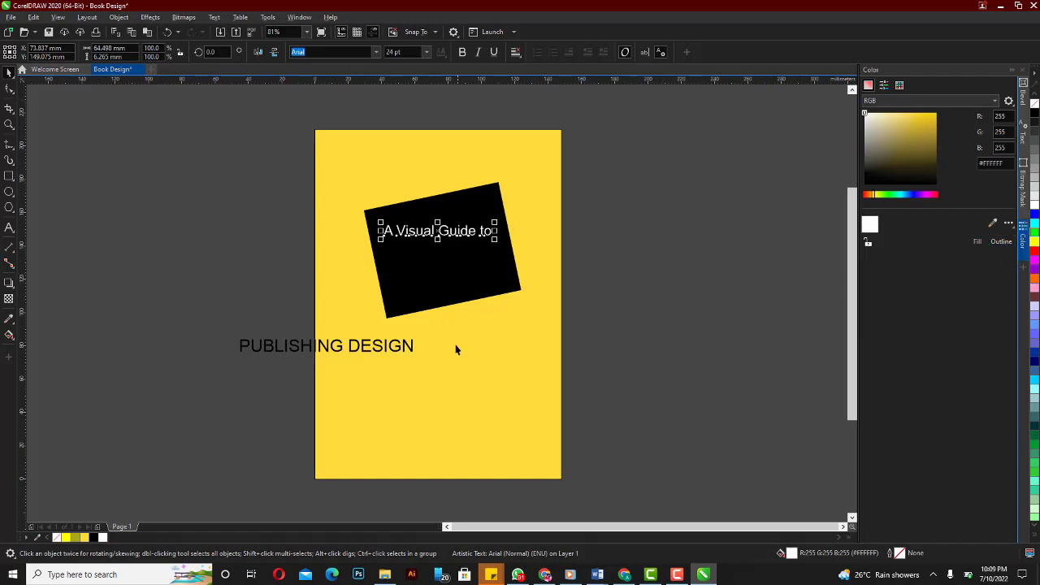
- Split DESIGN off the PUBLISHING DESIGN text and paste it as a separate text object below the rectangle's lower right corner
left_click(386, 351)
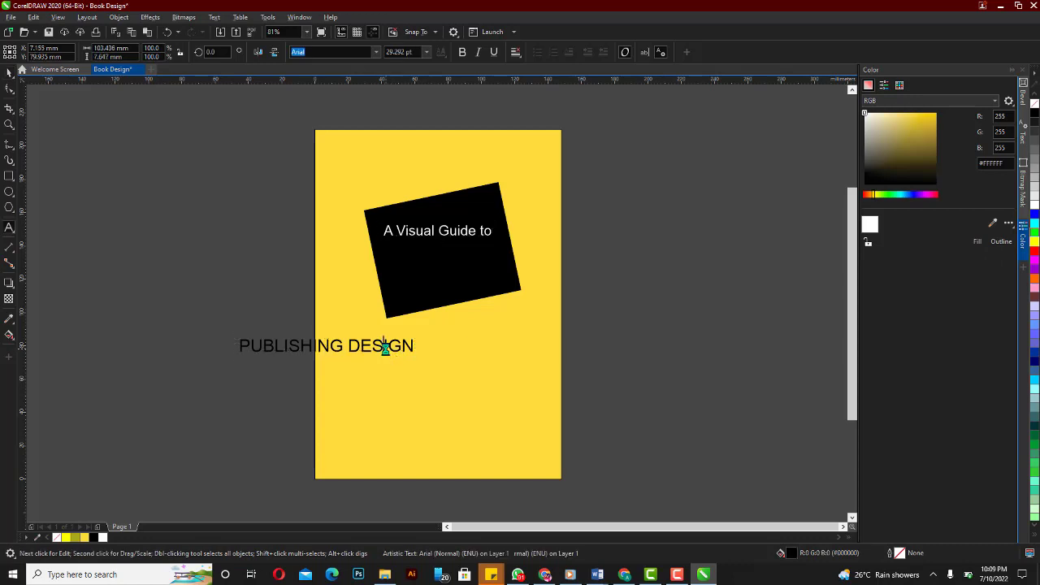
double_click(351, 345)
left_click_drag(352, 345, 428, 346)
key("ctrl+c")
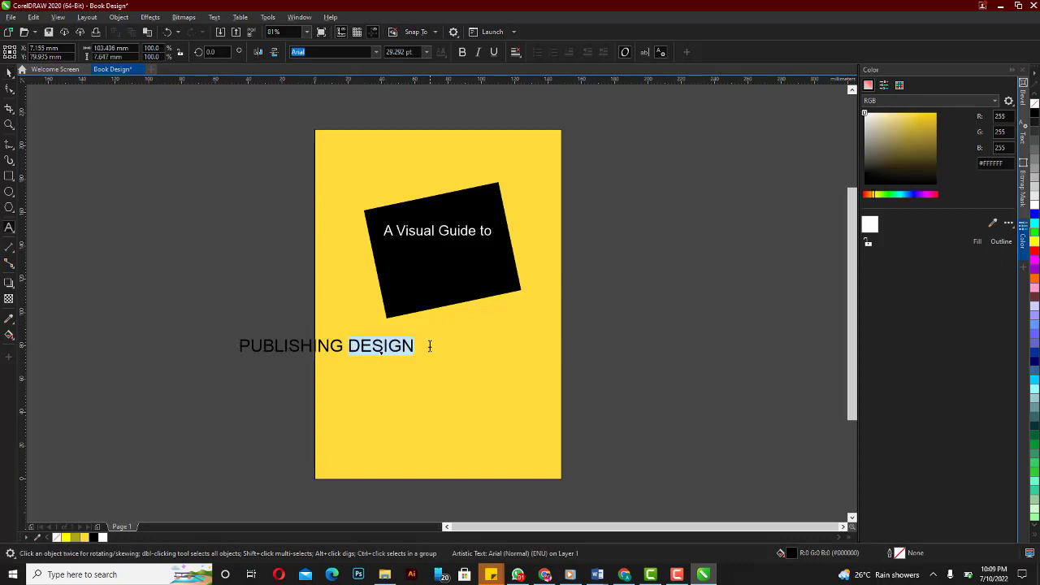
key("Delete")
left_click(503, 341)
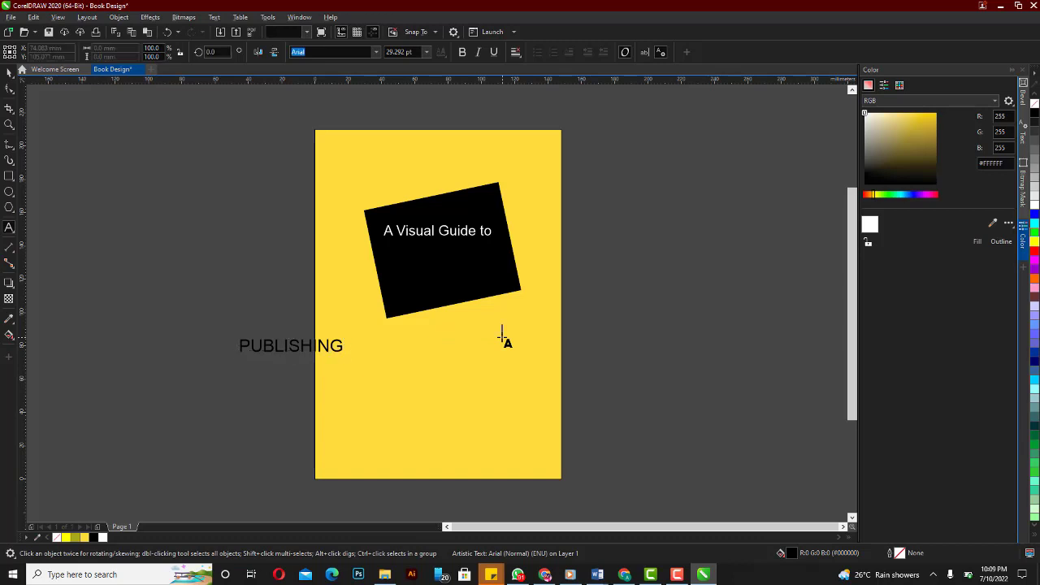
key("ctrl+v")
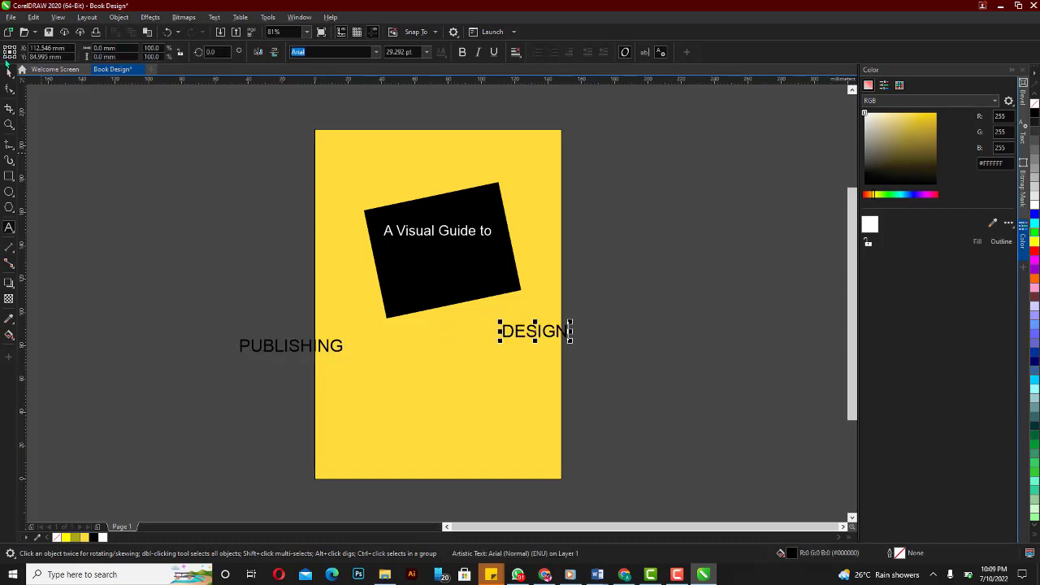
left_click(9, 71)
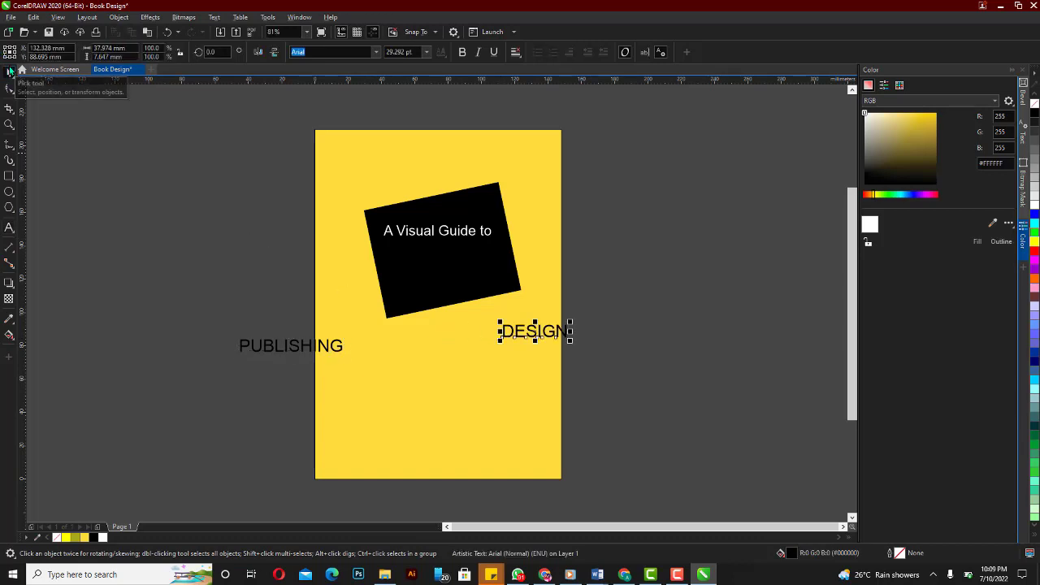
- Place PUBLISHING across the black rectangle's left edge and fill it white (#FFFFFF)
left_click(337, 347)
left_click(337, 348)
left_click_drag(280, 352, 431, 276)
left_click(978, 241)
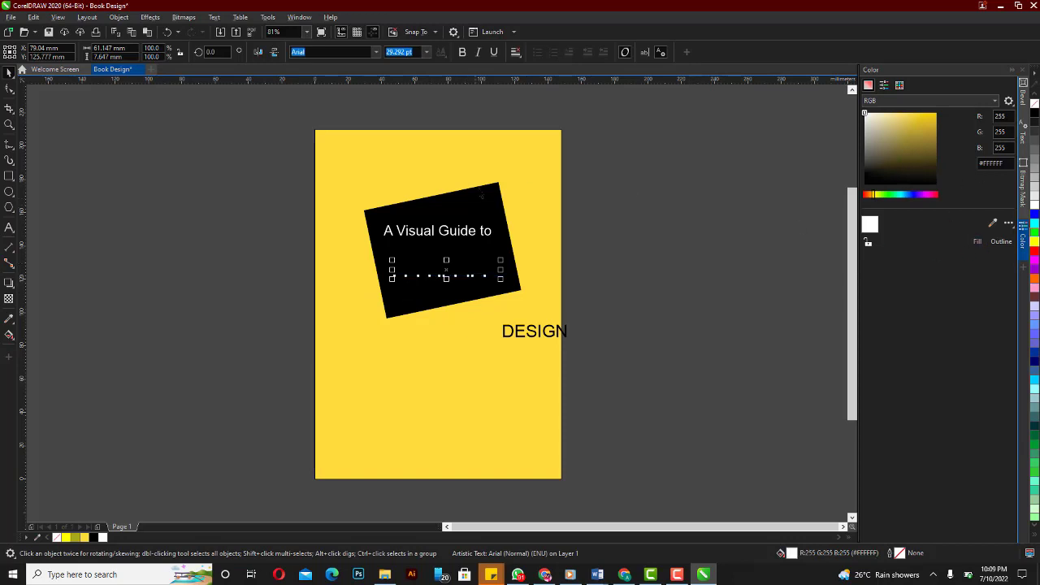
left_click_drag(442, 268, 405, 271)
left_click(441, 270)
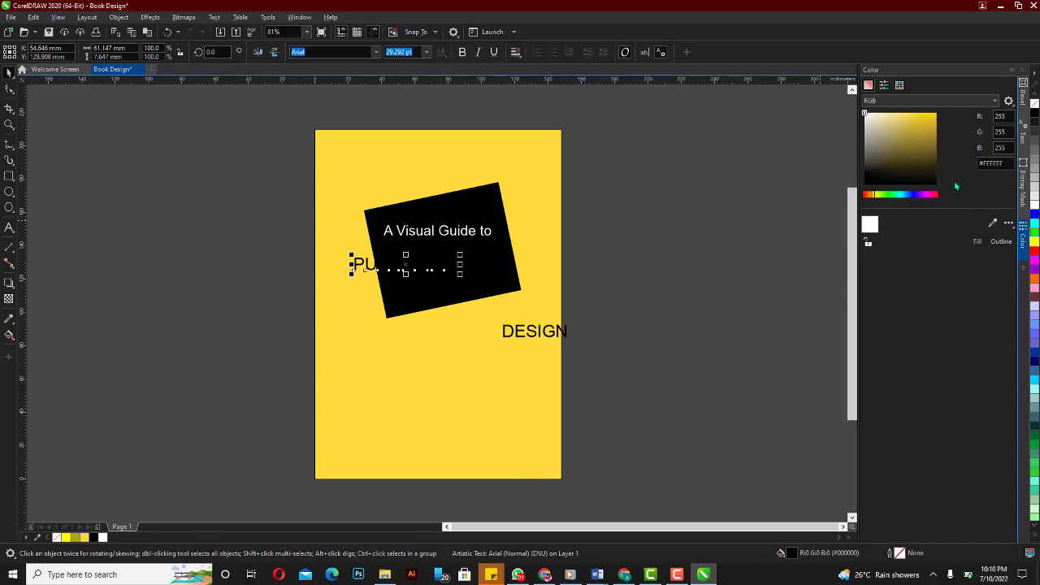
left_click(976, 240)
- Bring PUBLISHING in front of the black rectangle and position it directly under the "A Visual Guide to" line
right_click(367, 266)
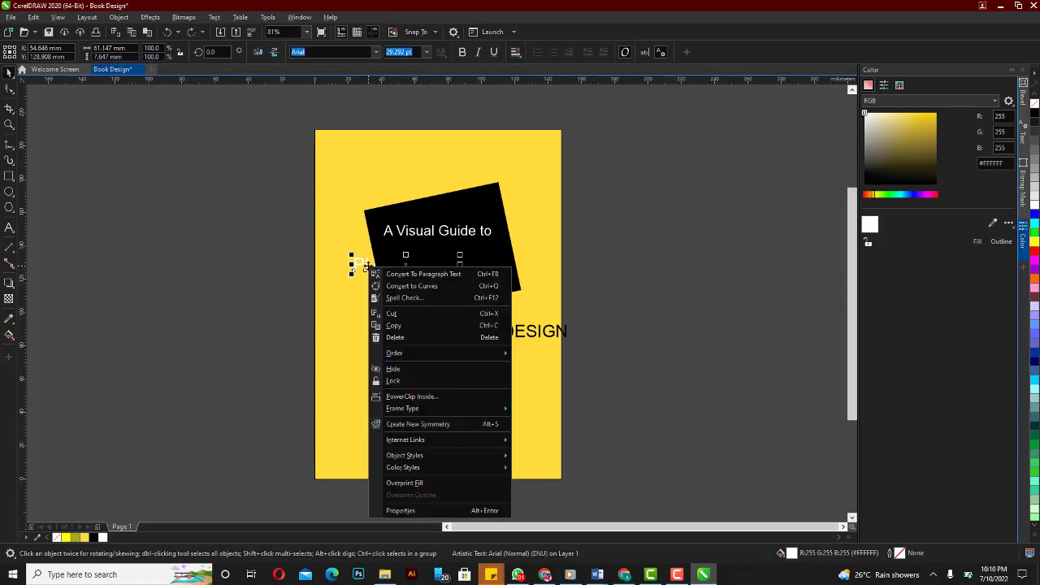
mouse_move(433, 354)
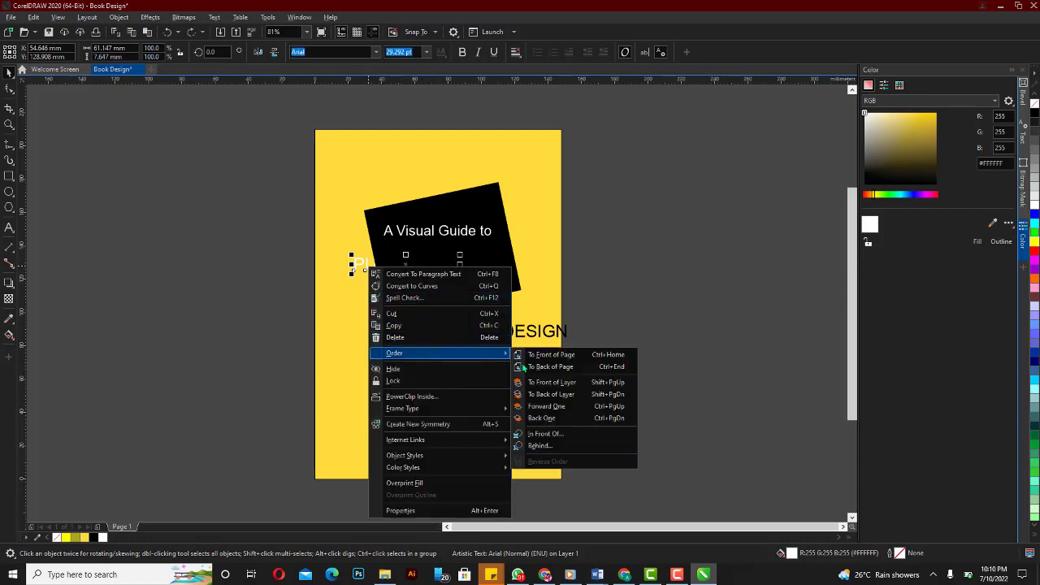
left_click(557, 433)
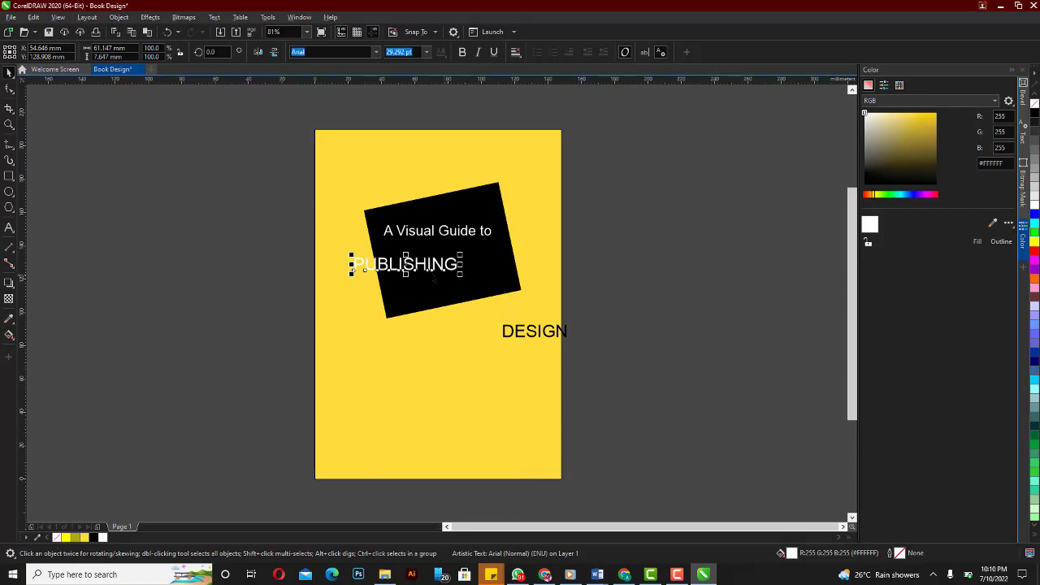
left_click_drag(400, 273, 440, 262)
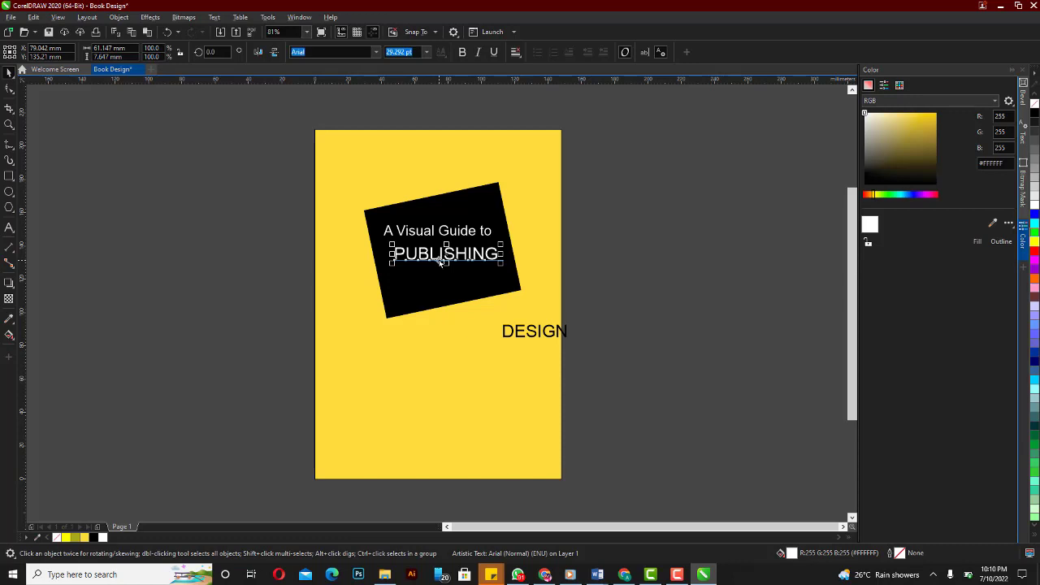
- Change the font of PUBLISHING to Impact
left_click(375, 52)
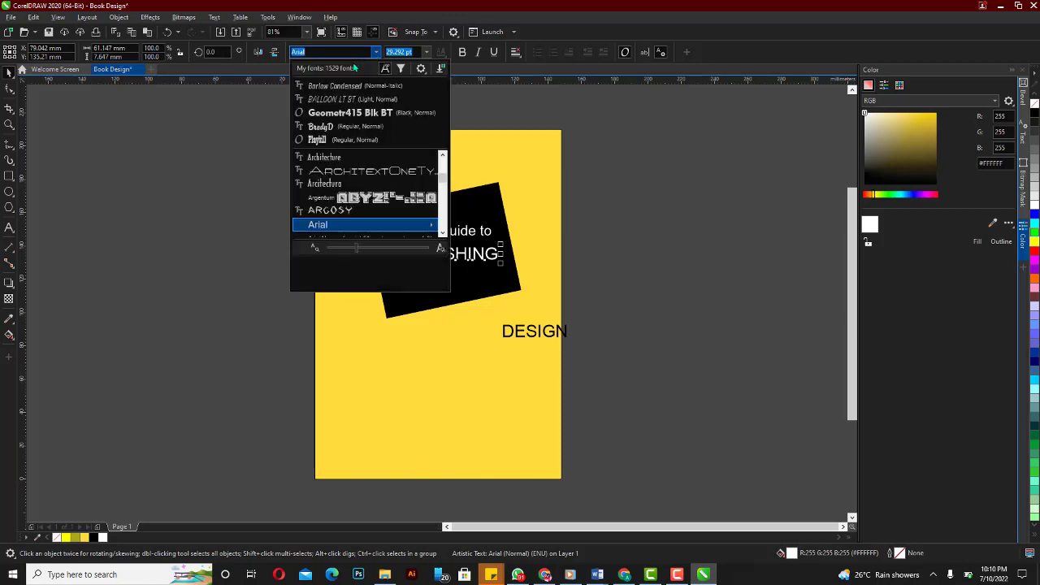
key("BackSpace")
type("IMPAC")
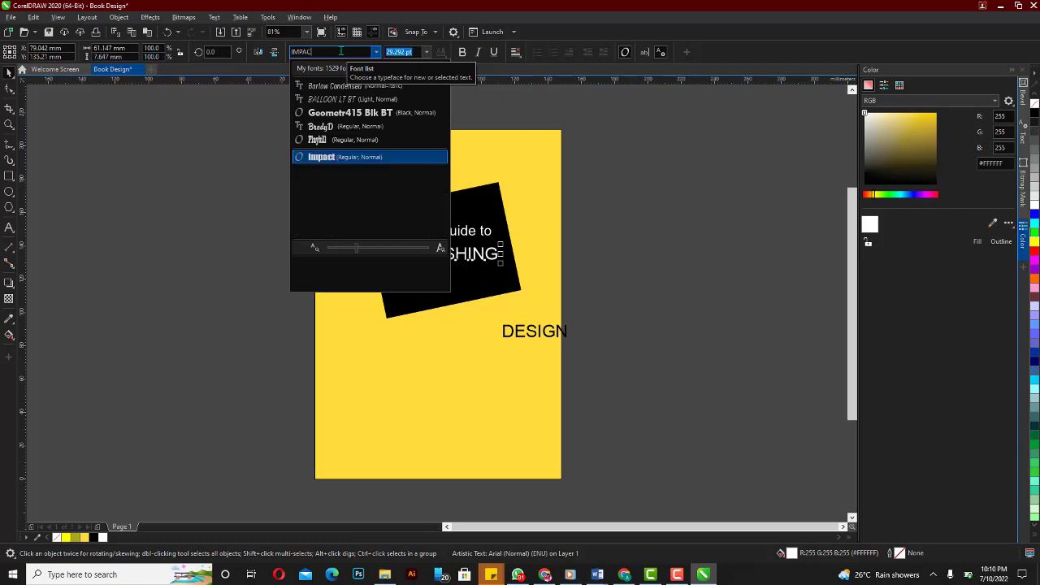
left_click(362, 157)
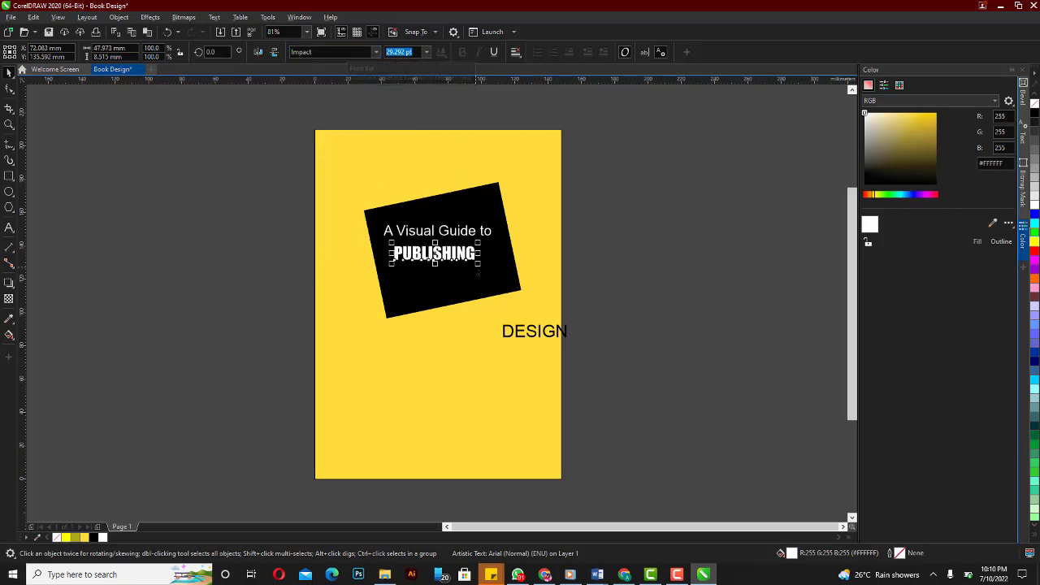
- Enlarge PUBLISHING to about 71 mm wide and nudge it slightly right within the black rectangle
type("44")
key("Return")
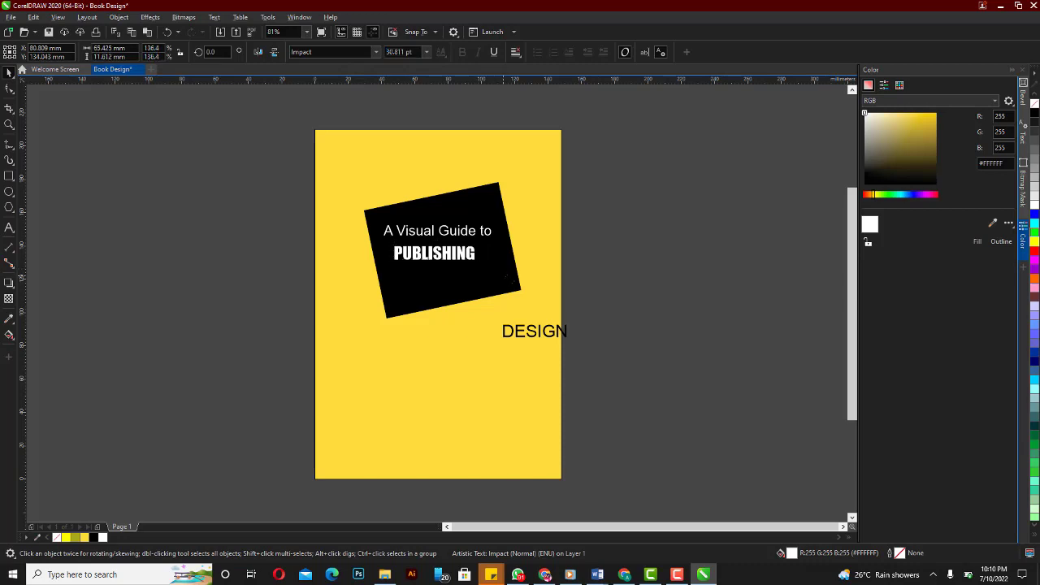
left_click_drag(518, 270, 504, 268)
left_click_drag(391, 242, 379, 242)
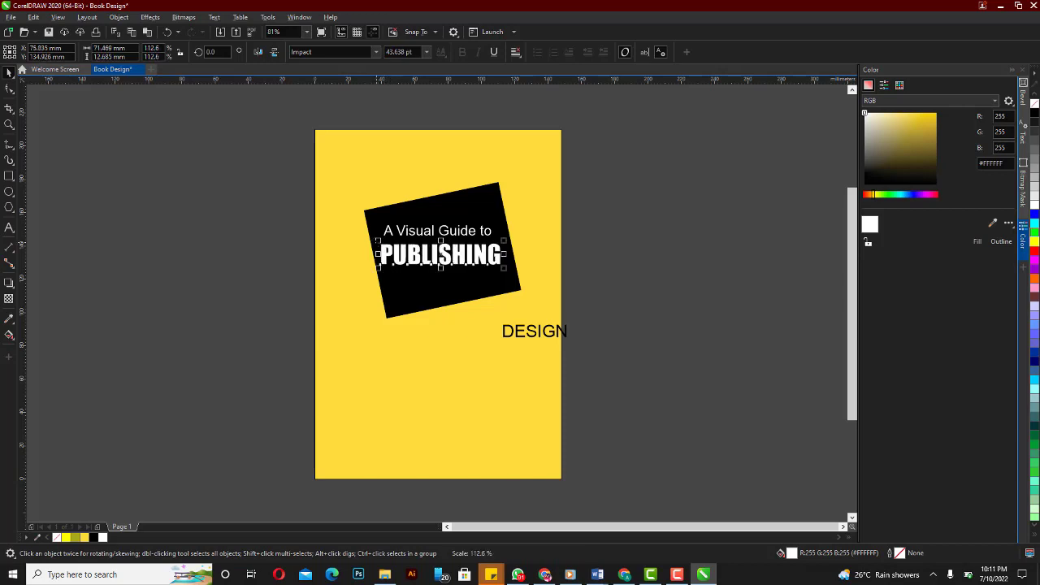
key("Right")
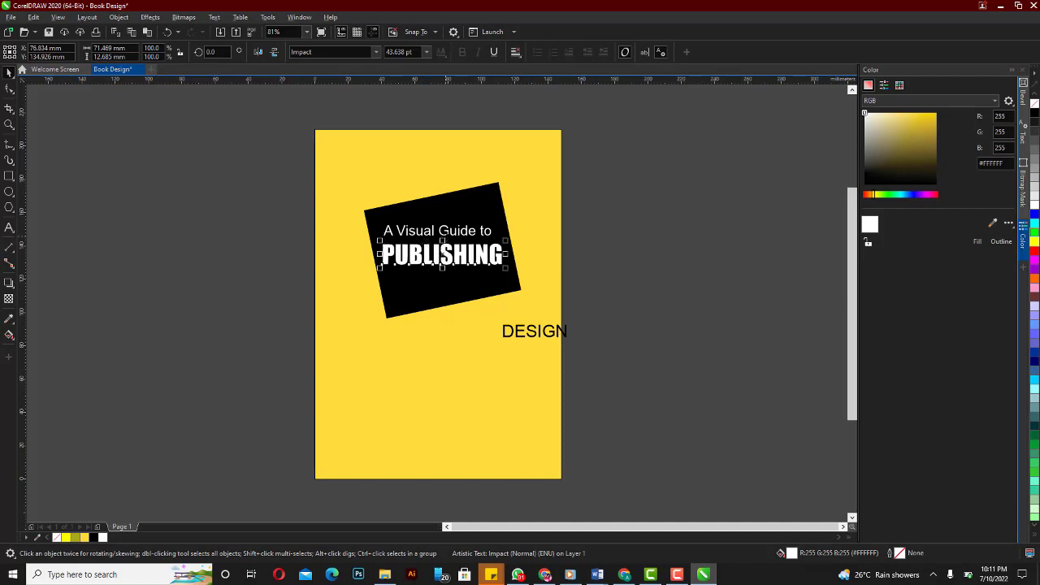
- Set the "A Visual Guide to" line in Montserrat and scale it down to about 60 mm wide
left_click(456, 233)
left_click(344, 51)
type("Mon")
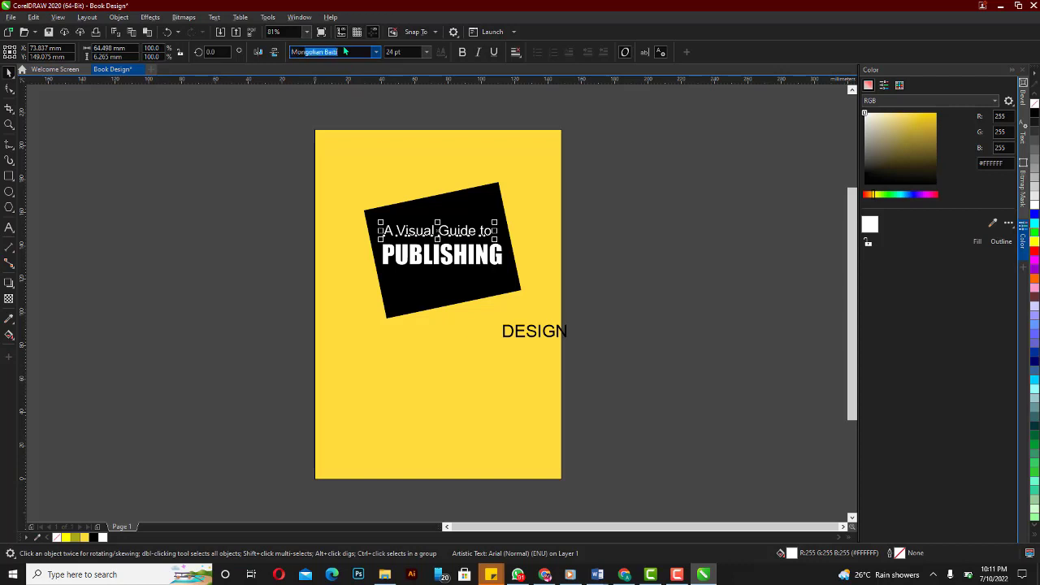
type("tserrat")
key("Return")
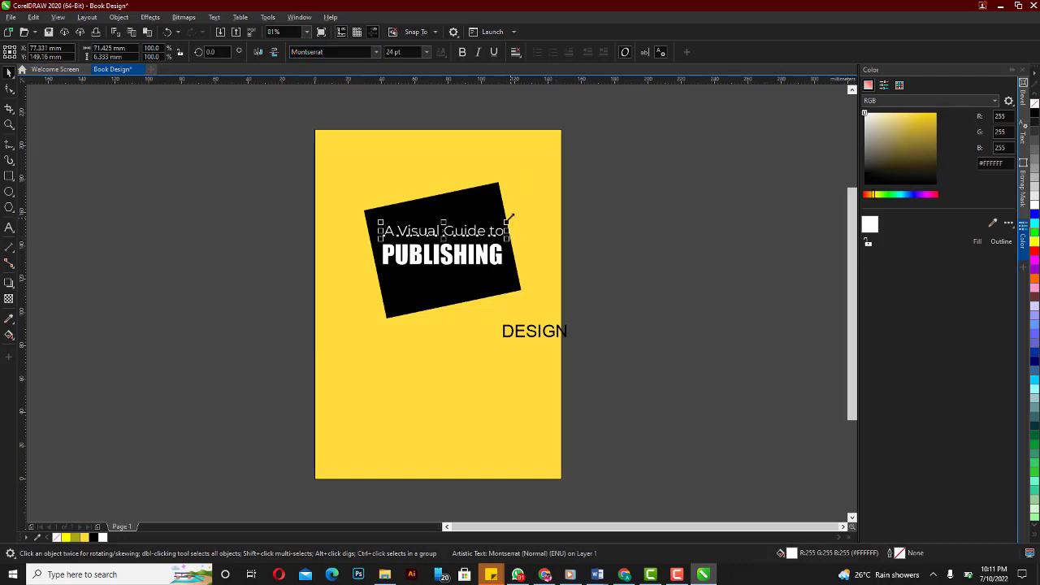
left_click_drag(510, 216, 504, 218)
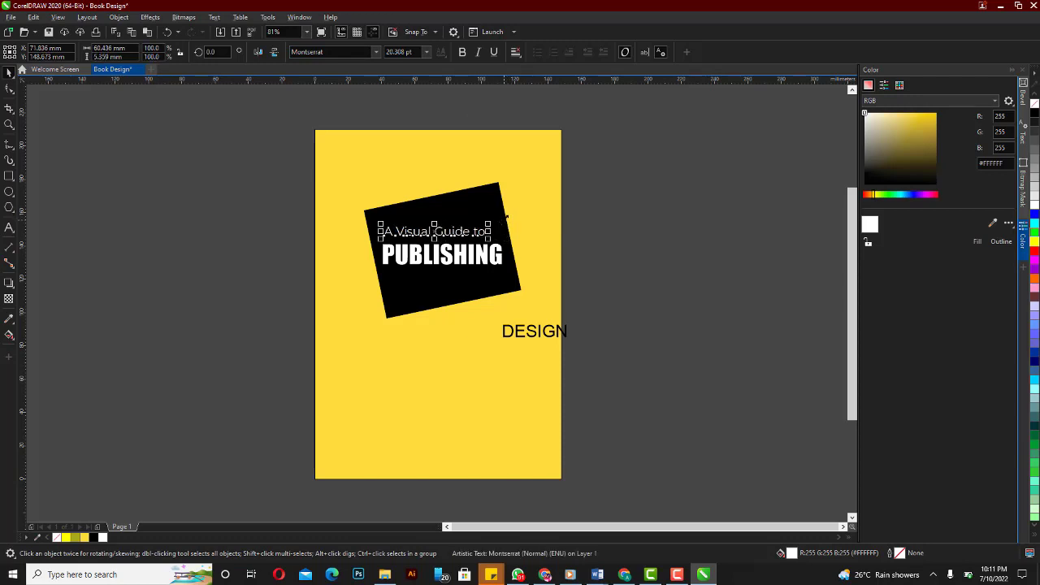
- Move "A Visual Guide to" and PUBLISHING up toward the black rectangle's upper edge, keeping them closely stacked
left_click(495, 254)
left_click_drag(493, 252, 477, 227)
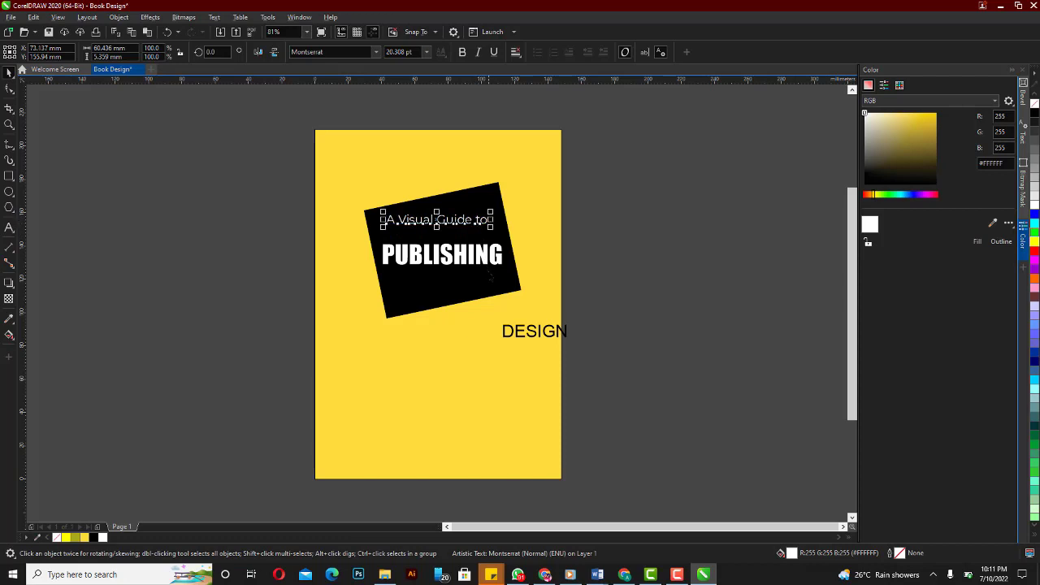
left_click_drag(484, 264, 478, 251)
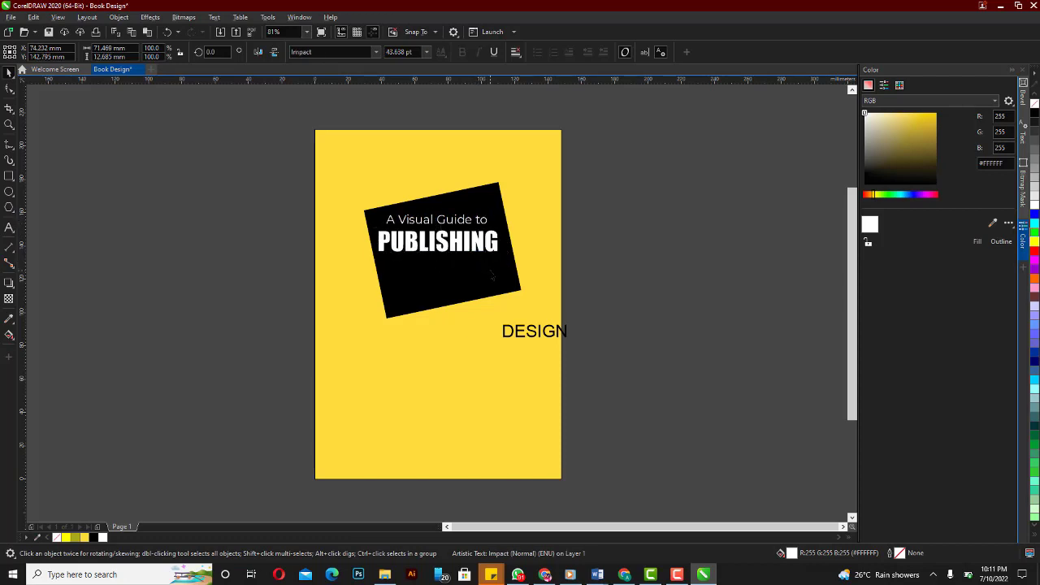
- Reduce the black rectangle's tilt to about 5.5°
left_click(491, 276)
left_click(491, 277)
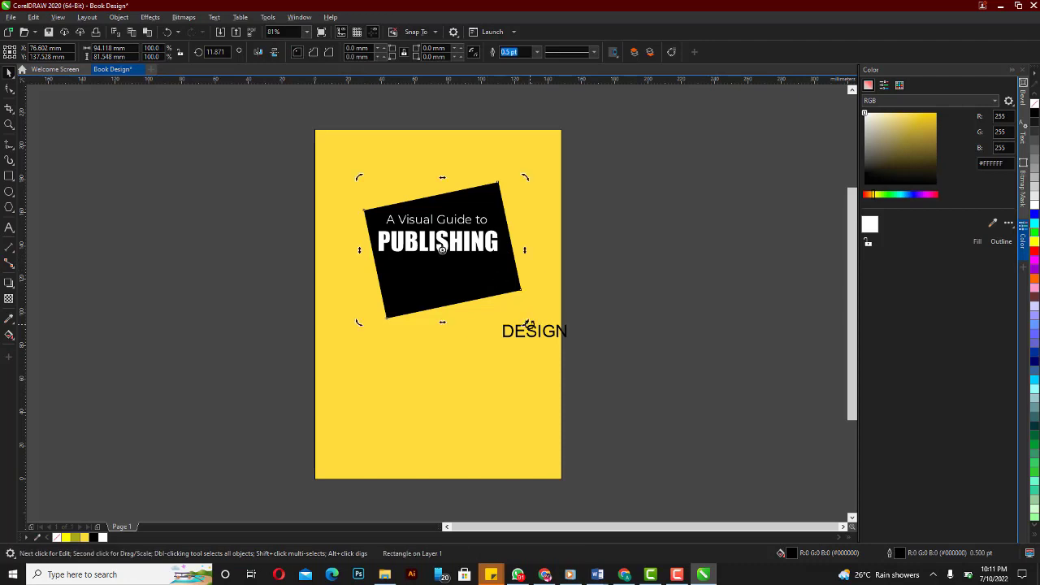
left_click_drag(522, 327, 513, 329)
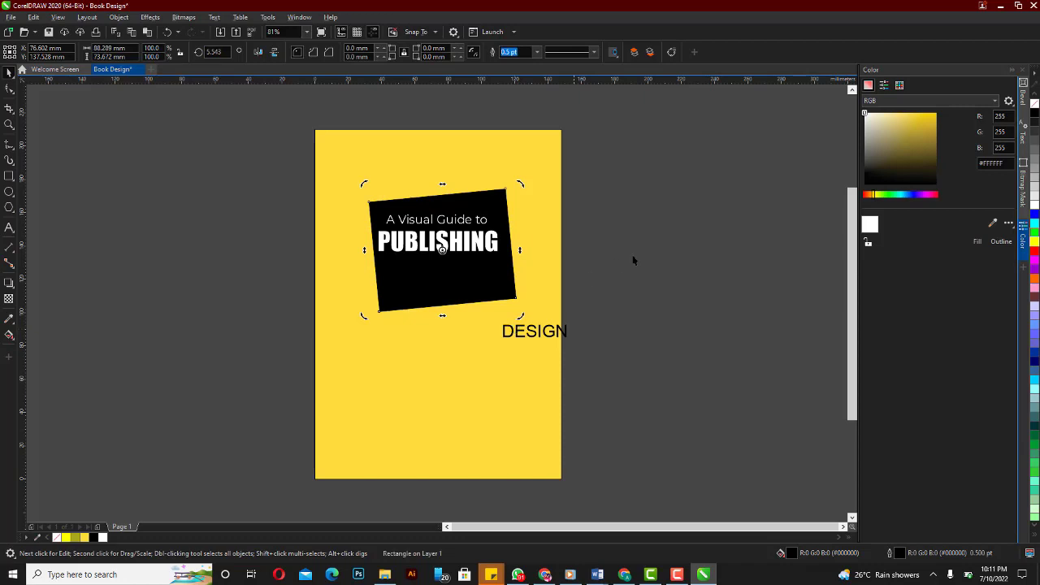
left_click(650, 261)
- Nudge "A Visual Guide to" and PUBLISHING slightly right and down inside the black rectangle, keeping them stacked
left_click(472, 222)
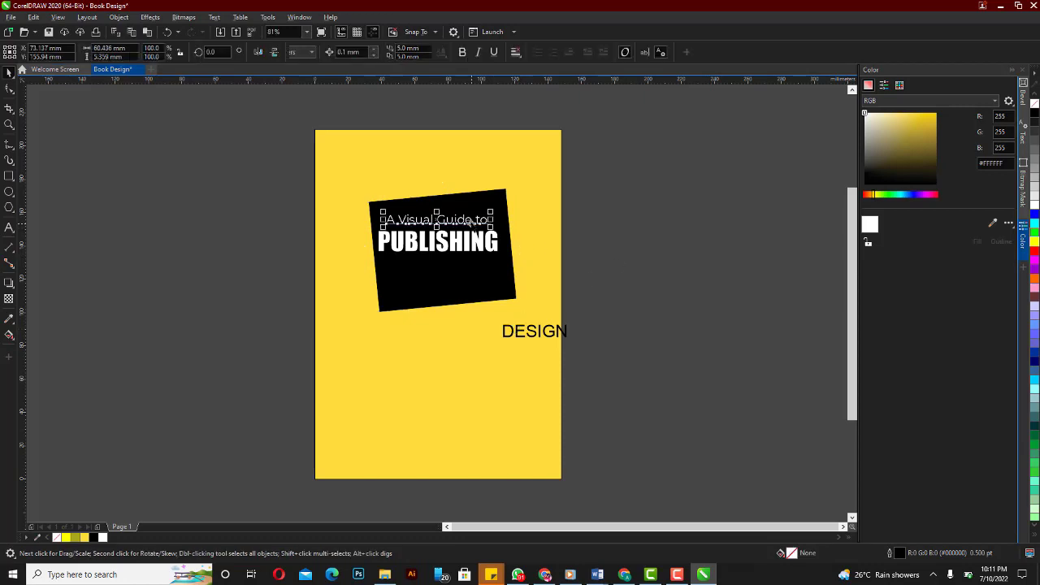
left_click_drag(473, 230, 477, 231)
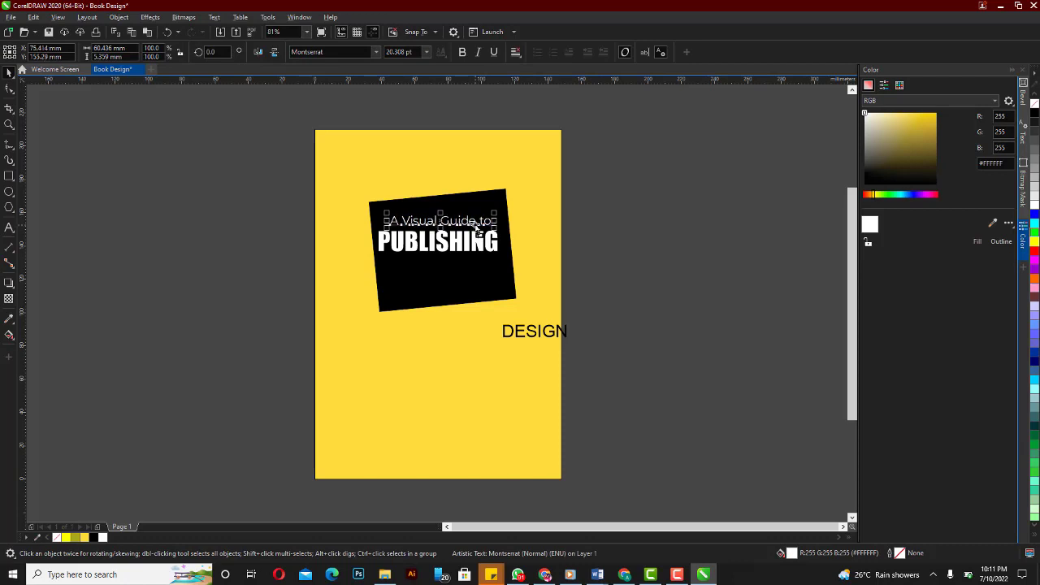
left_click(490, 245)
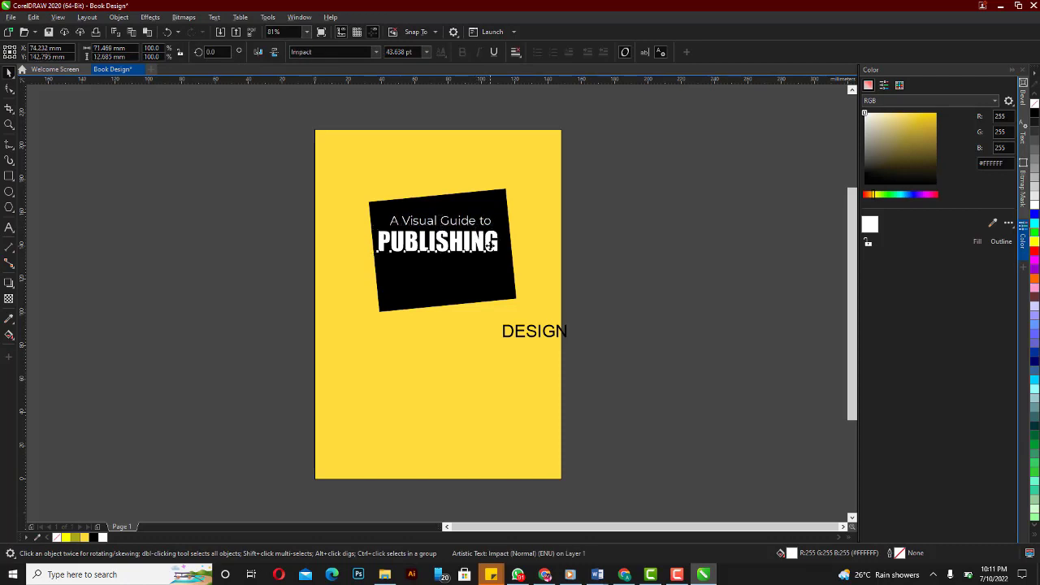
left_click_drag(489, 245, 494, 251)
- Move DESIGN up over the black rectangle's right edge and fill it white
left_click(548, 339)
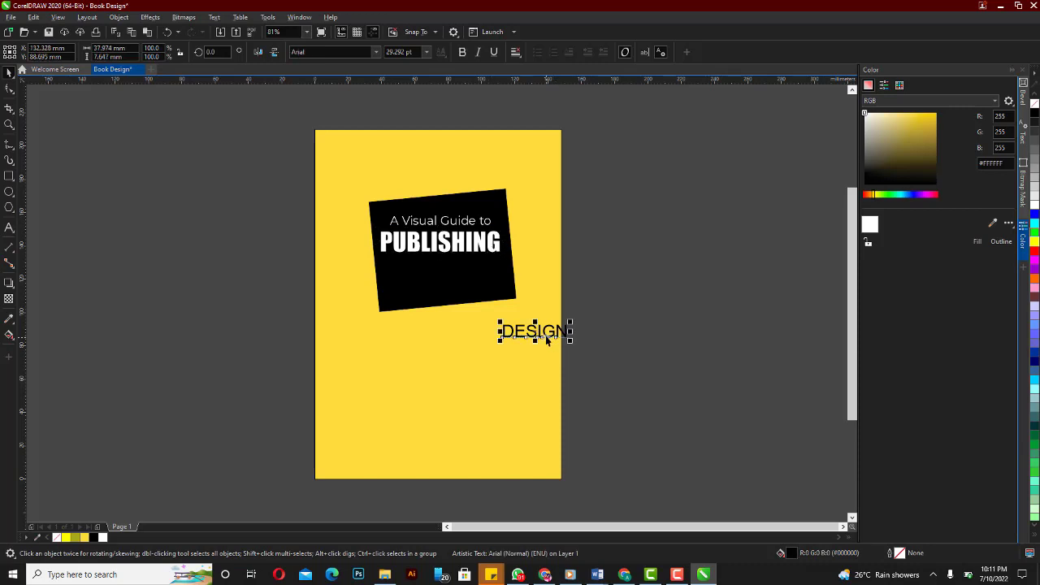
left_click_drag(548, 339, 525, 283)
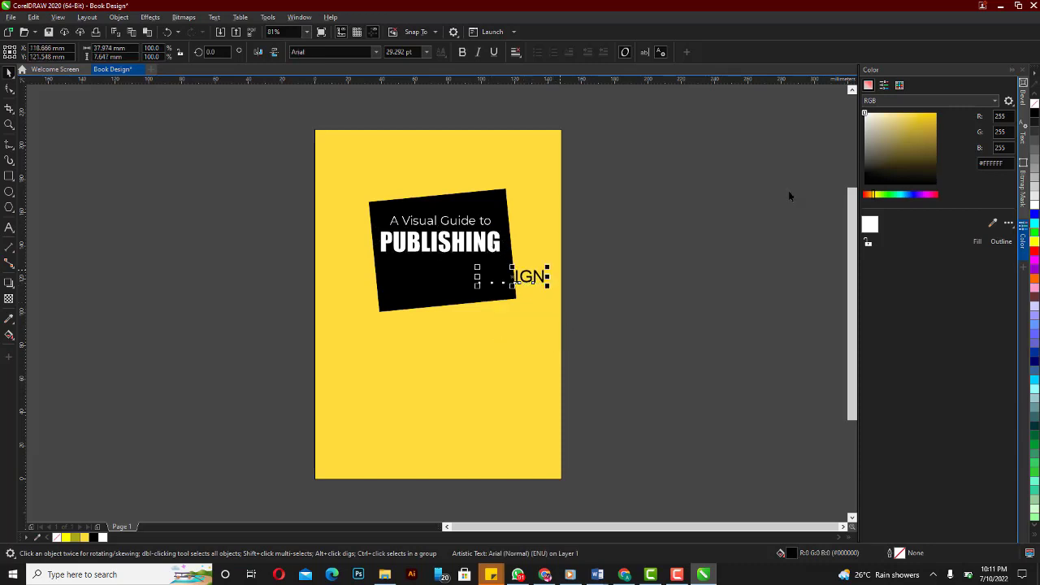
left_click(975, 241)
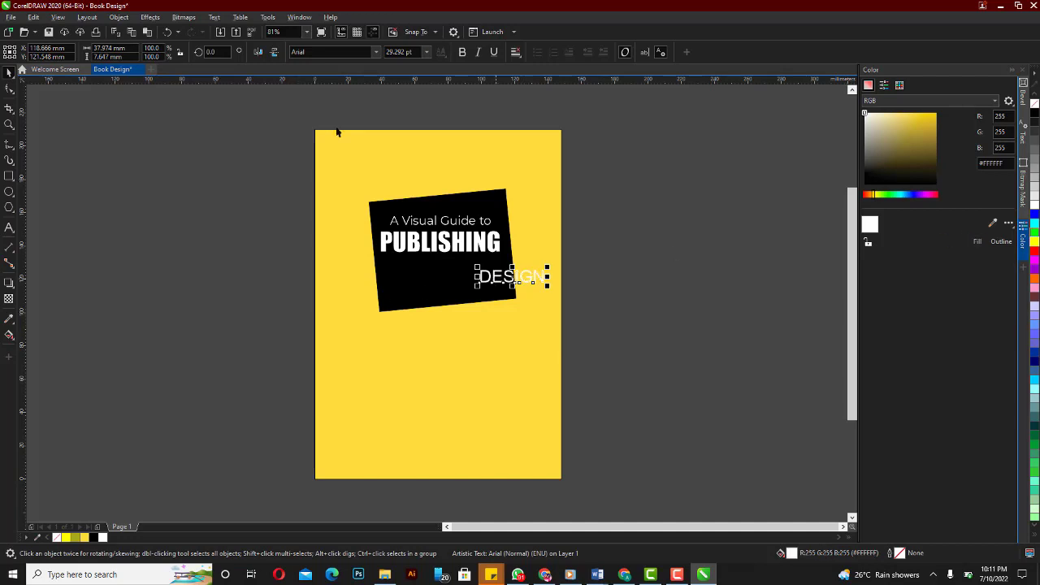
- Set DESIGN in Montserrat and give it a white outline
left_click(341, 52)
left_click(377, 53)
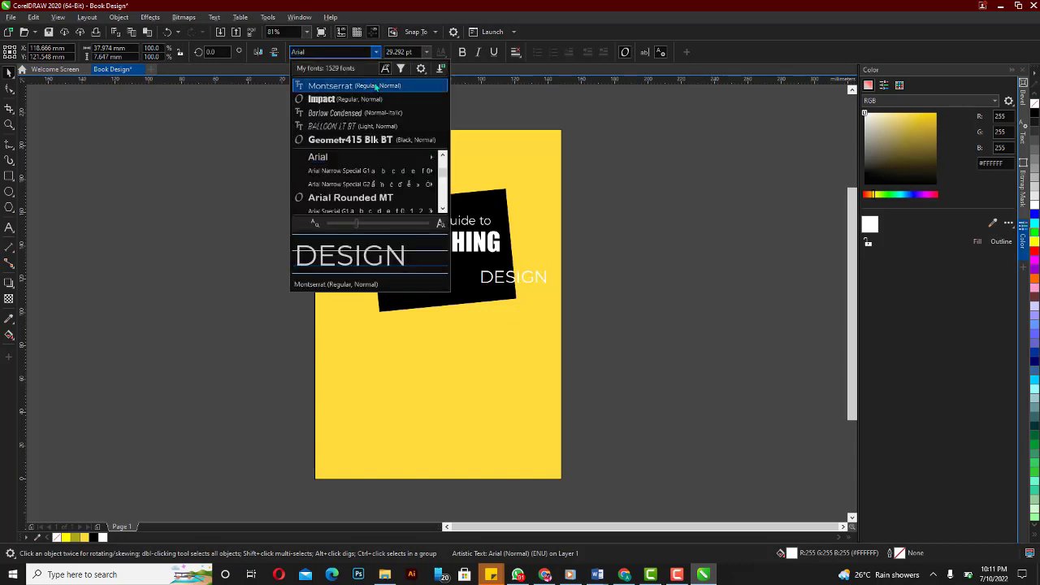
left_click(376, 86)
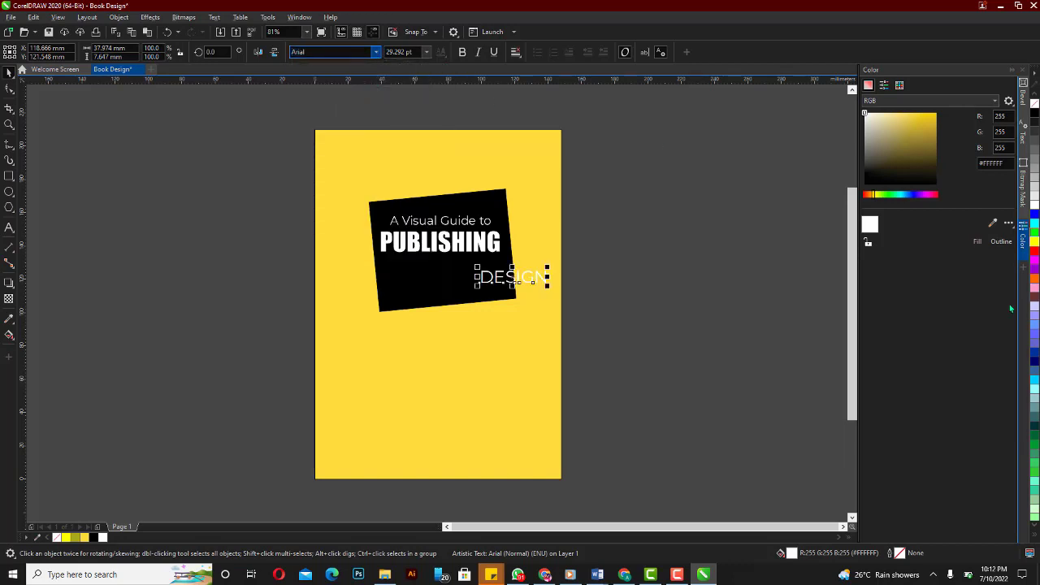
left_click(1002, 242)
- Enlarge DESIGN to about 48 pt directly beneath PUBLISHING and widen its letter spacing until the word is about 69 mm wide
mouse_move(515, 279)
left_mouse_down()
mouse_move(423, 264)
mouse_move(506, 291)
left_mouse_up()
left_click(5, 91)
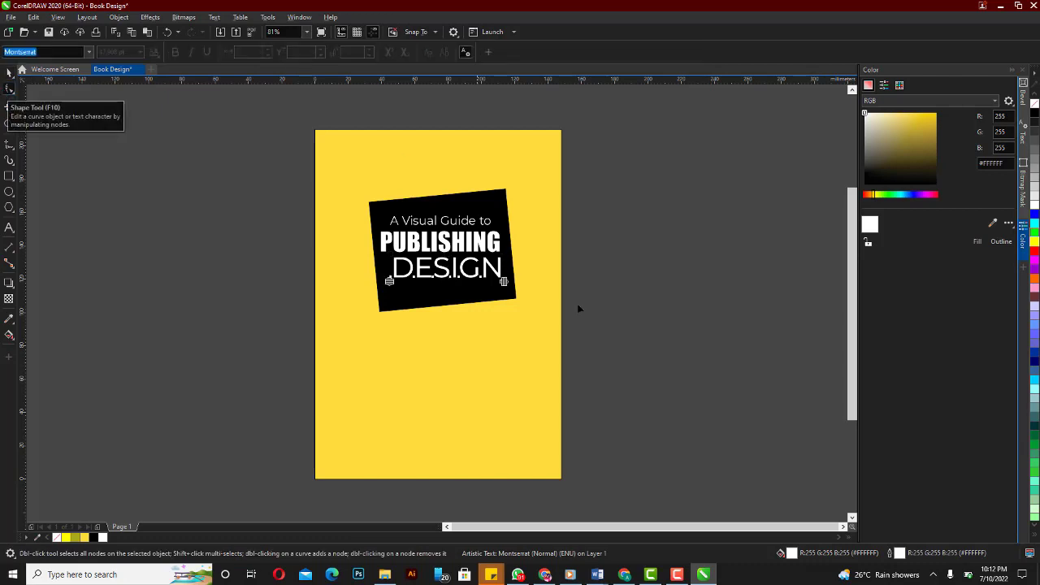
left_click_drag(504, 281, 513, 281)
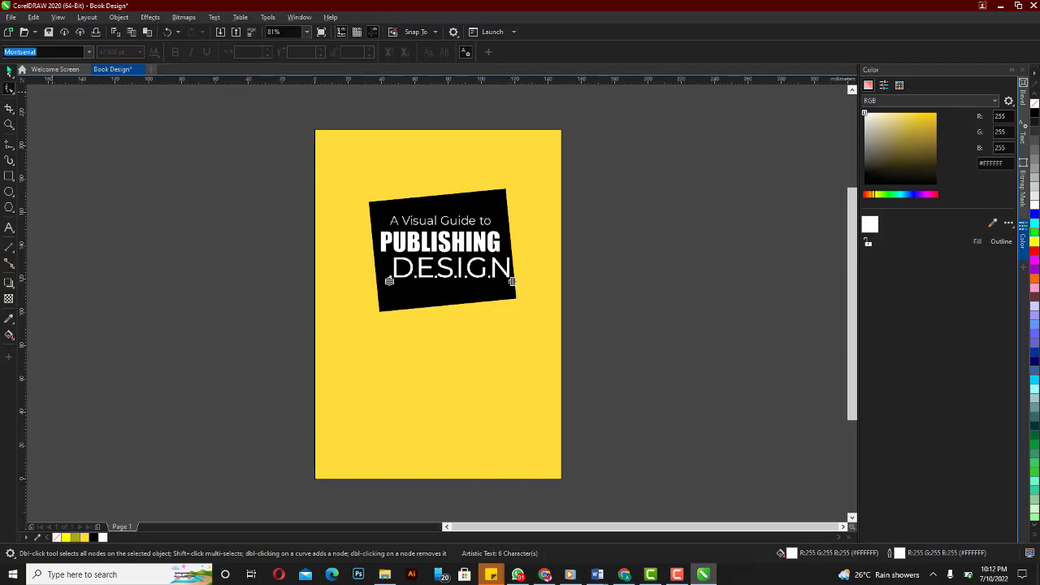
key("space")
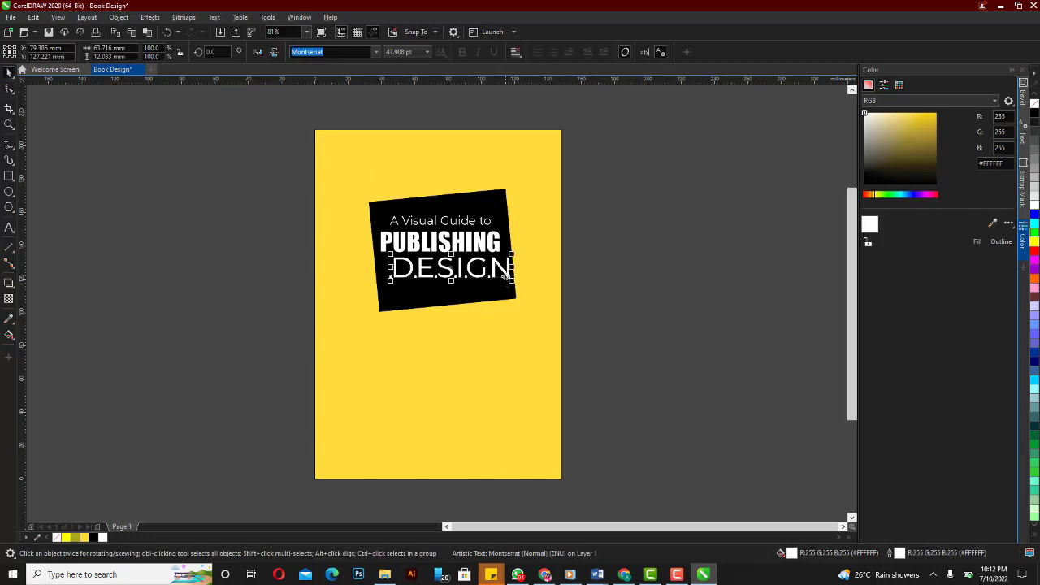
left_click_drag(504, 277, 494, 277)
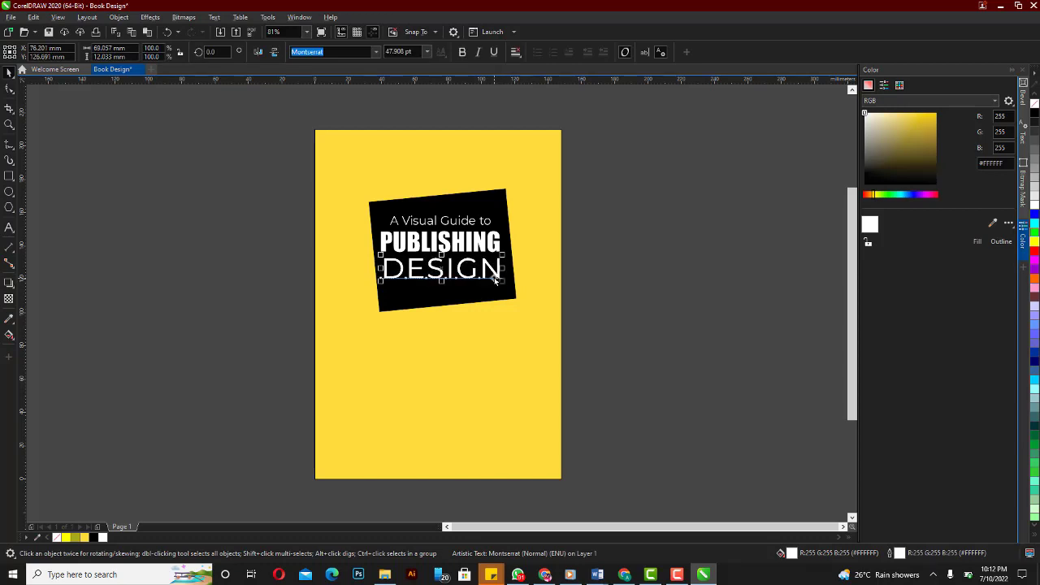
key("F10")
left_click_drag(493, 280, 496, 279)
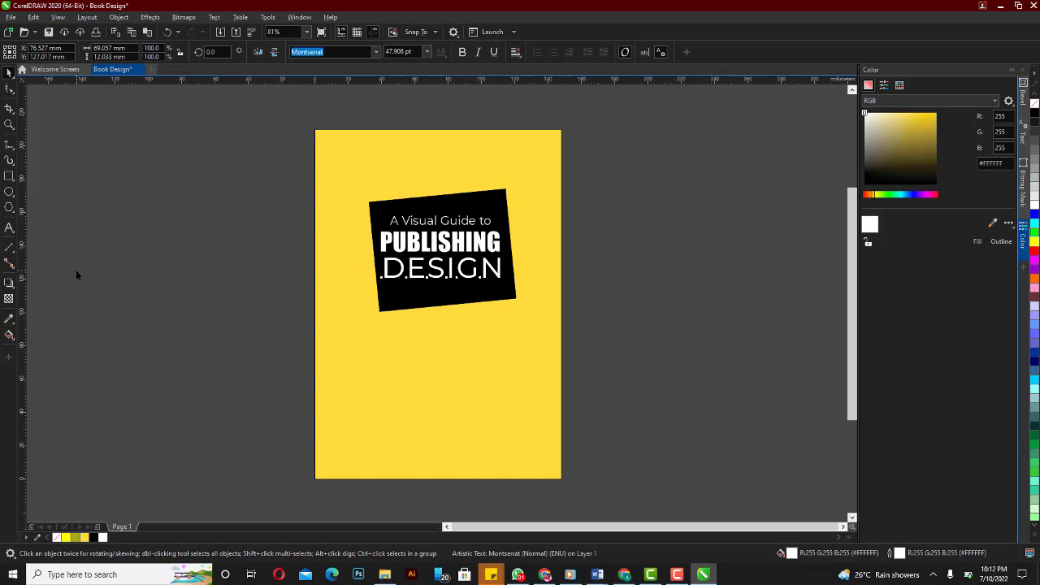
left_click(35, 249)
- Add the artistic text "1ST EDITION" on the empty area to the left of the cover page
left_click(9, 228)
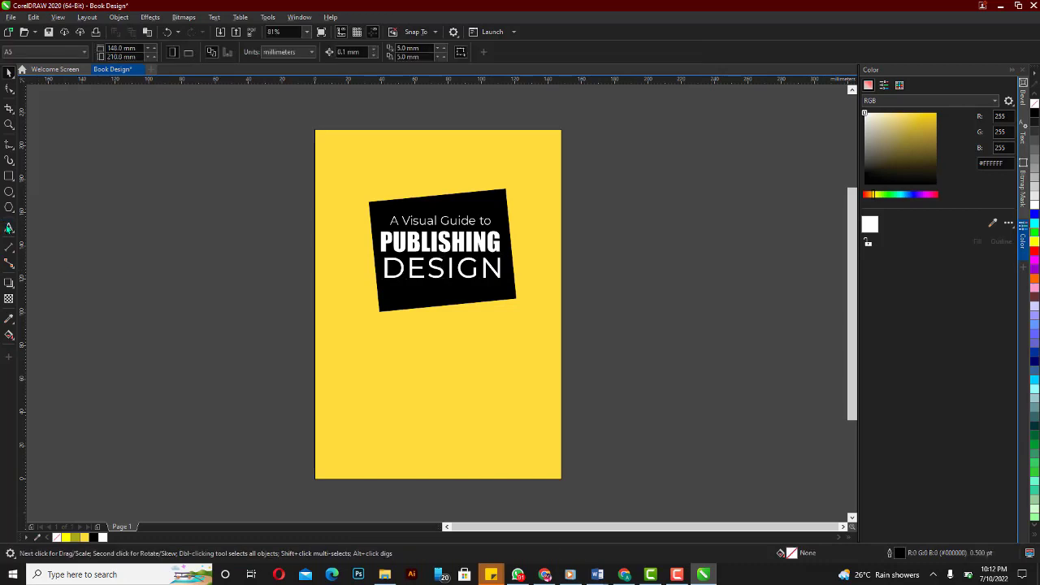
left_click(206, 281)
type("1ST")
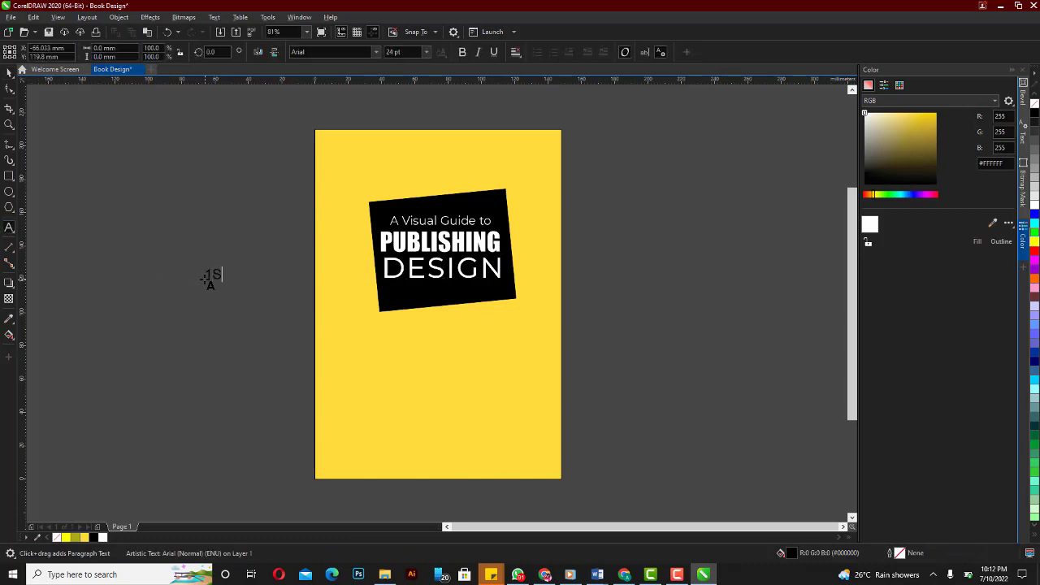
type(" EDITION")
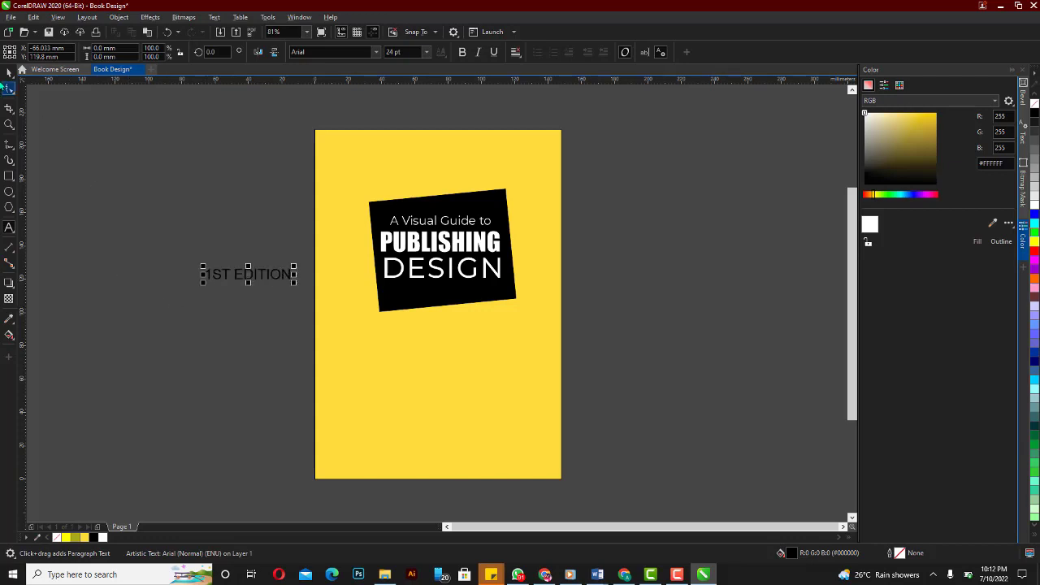
left_click(7, 73)
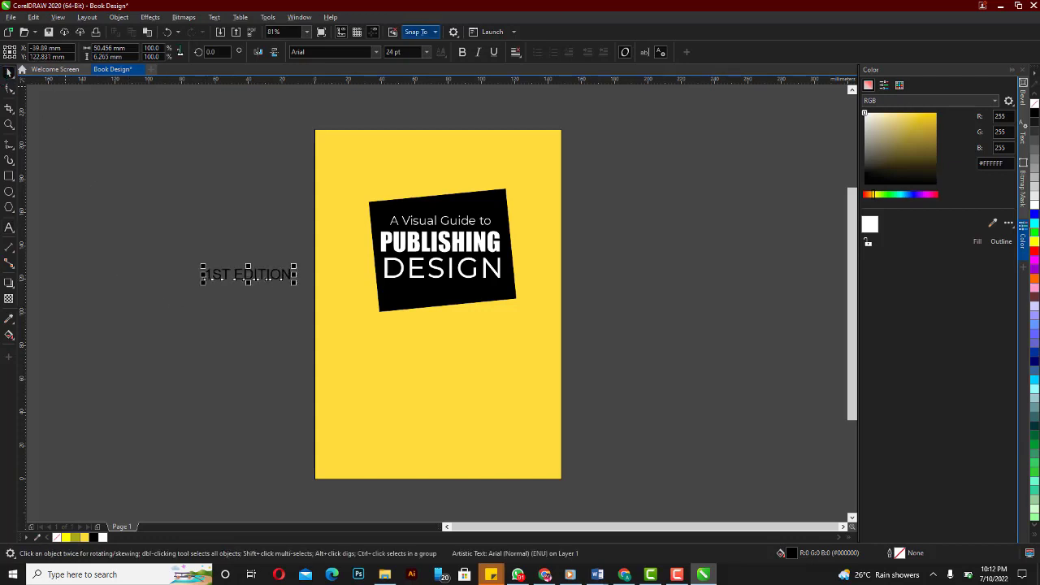
- Set "1ST EDITION" in Montserrat and move it onto the black rectangle's lower edge
left_click(365, 52)
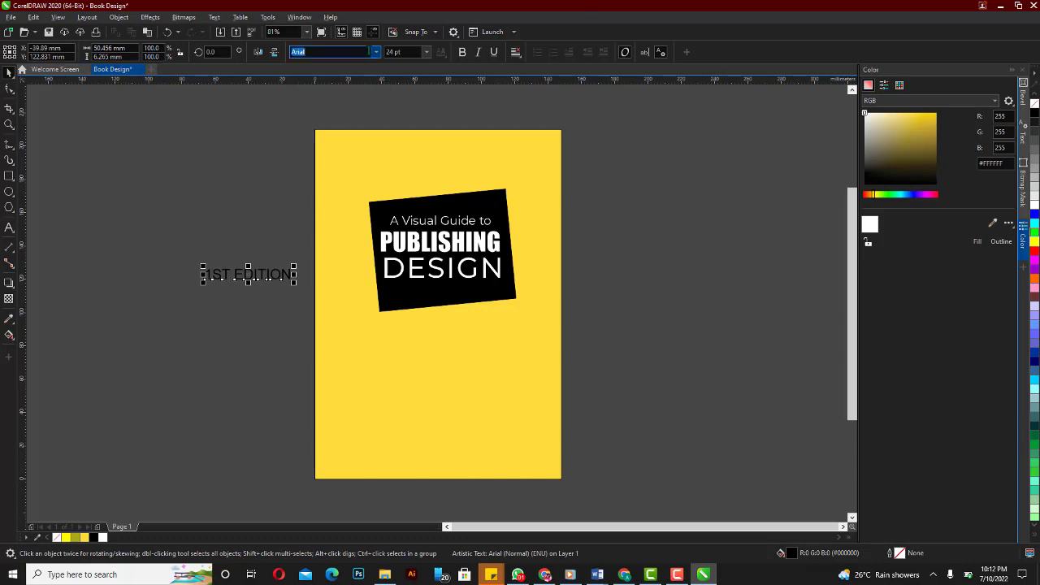
left_click(376, 52)
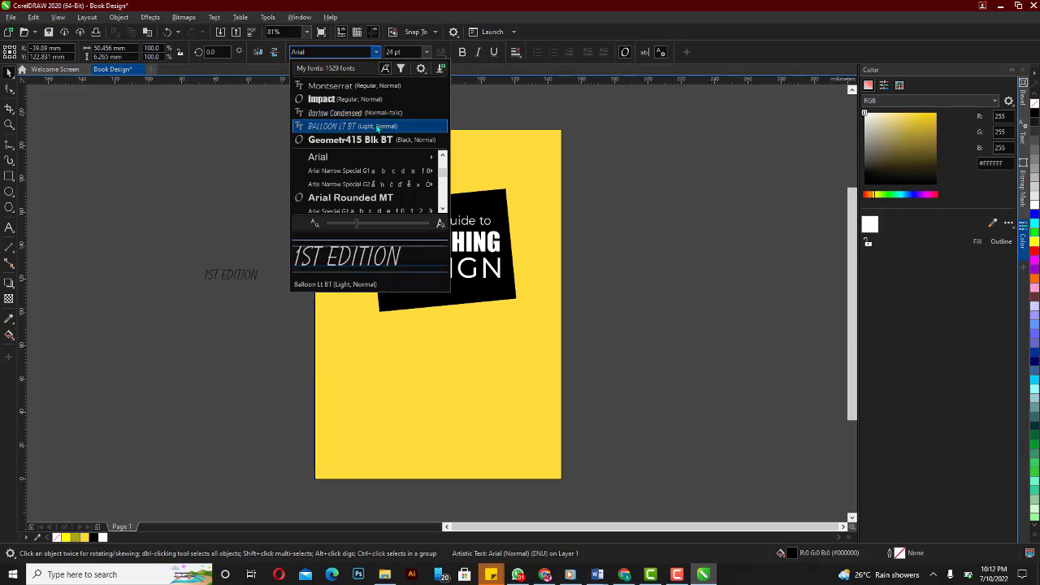
left_click(341, 85)
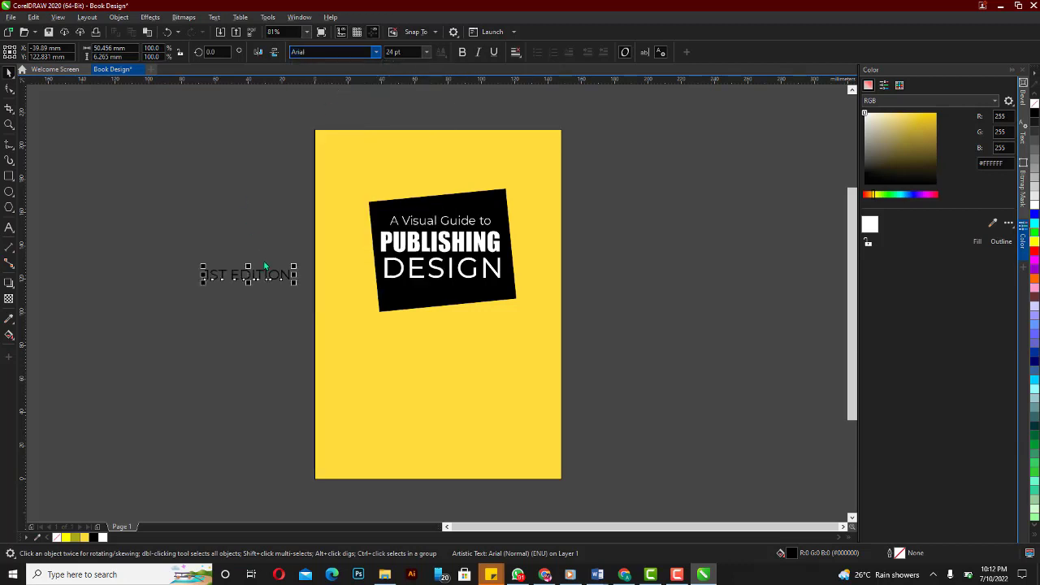
left_click_drag(293, 287, 455, 312)
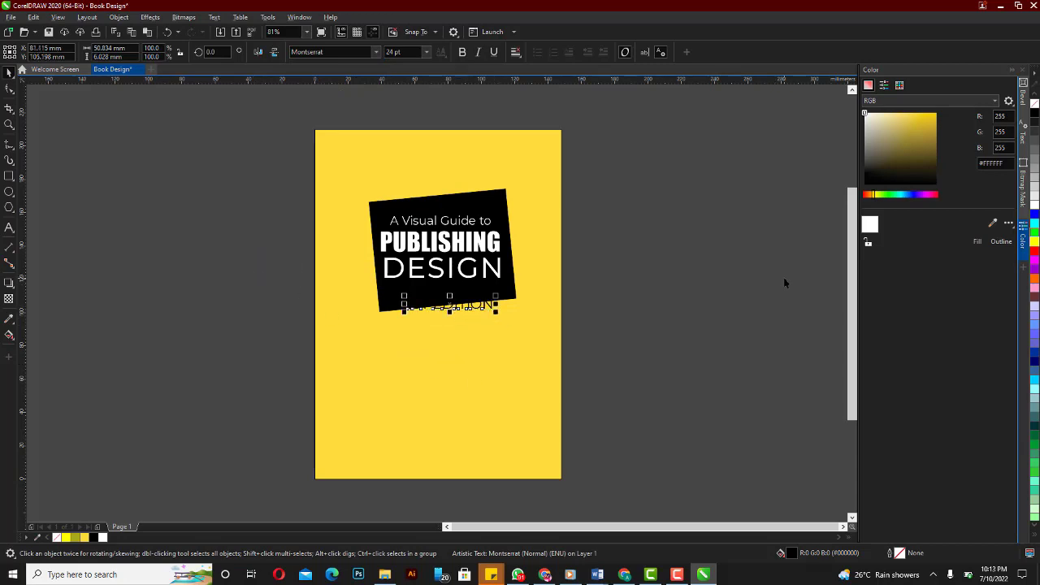
- Sample the cover's background yellow (#FFDB3B) and apply it to the fill and outline of "1ST EDITION"
left_click(993, 223)
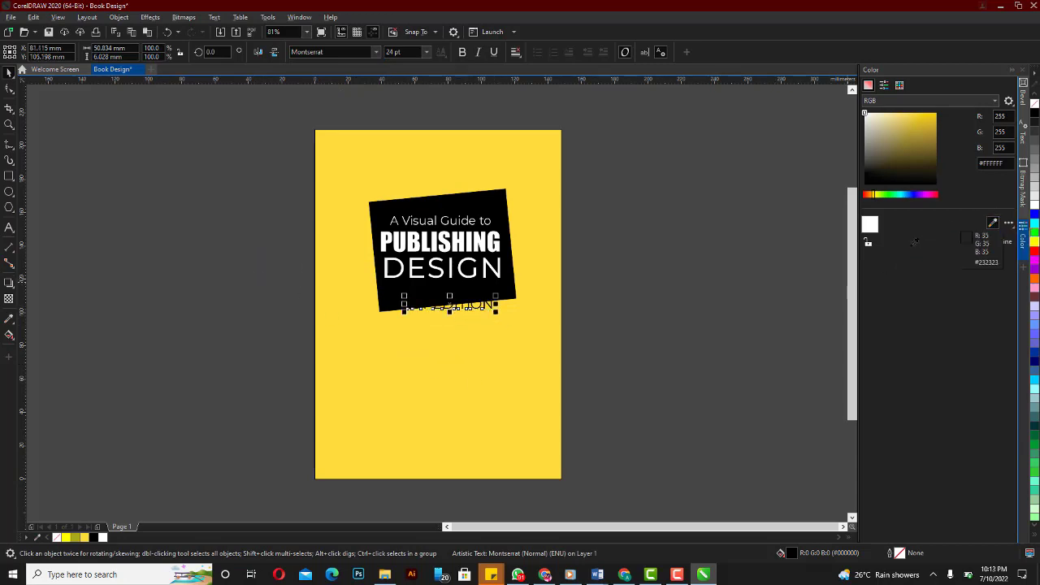
left_click(529, 329)
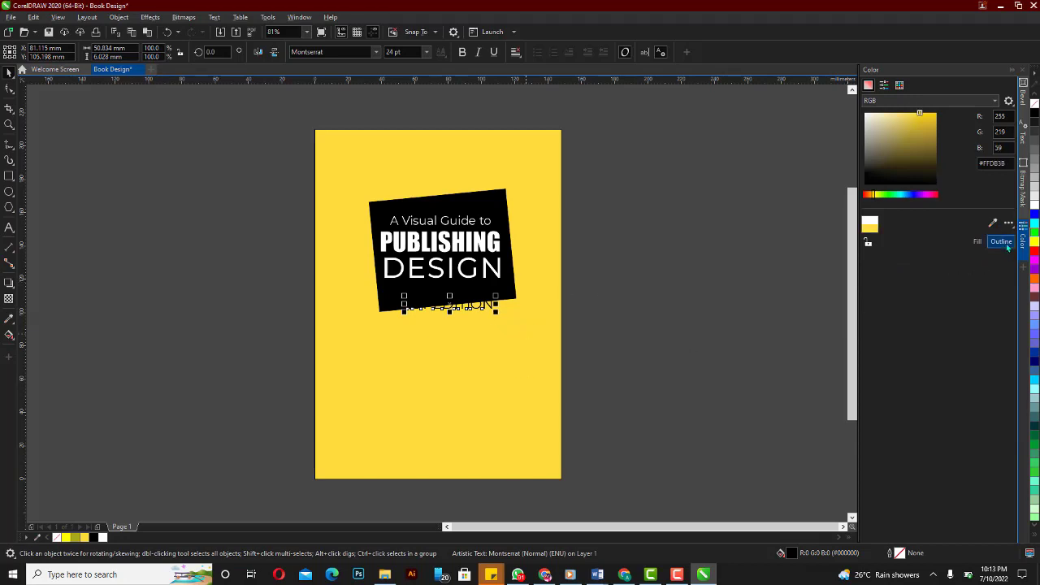
left_click(977, 244)
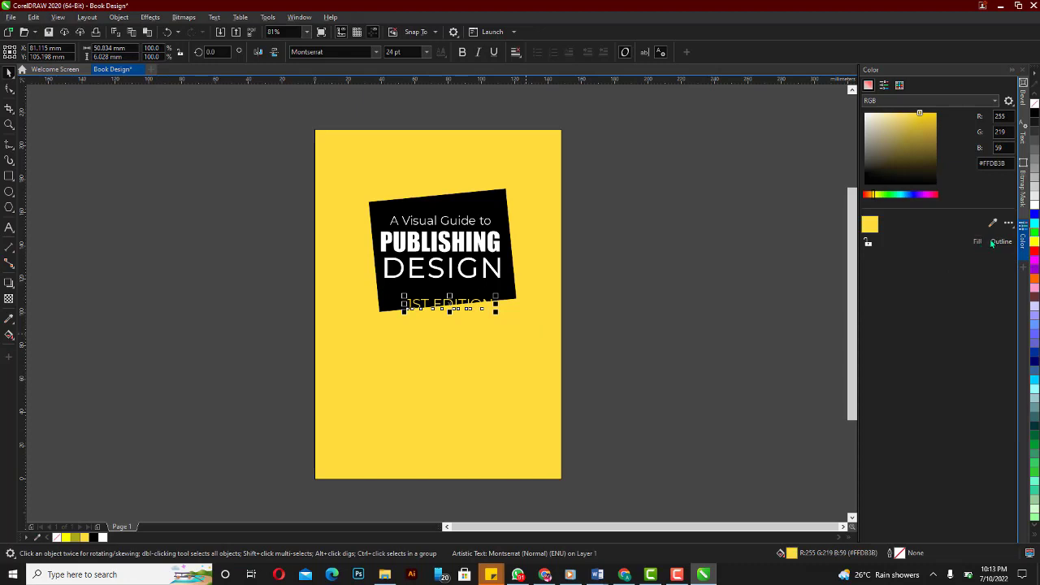
left_click(1002, 242)
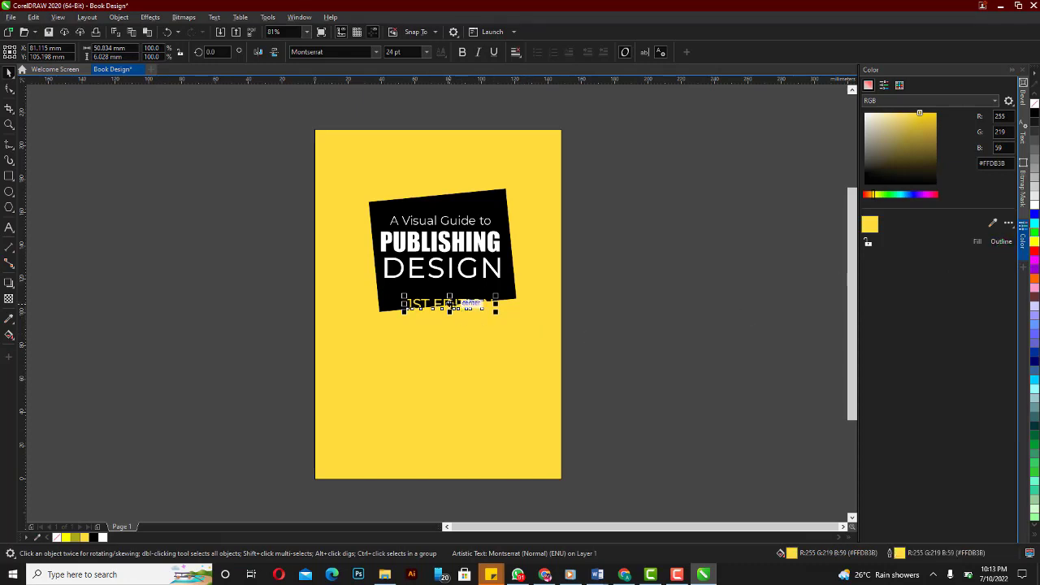
- Position "1ST EDITION" centred beneath DESIGN in the black rectangle and widen its letter spacing to about 55 mm overall
left_click_drag(449, 303, 437, 294)
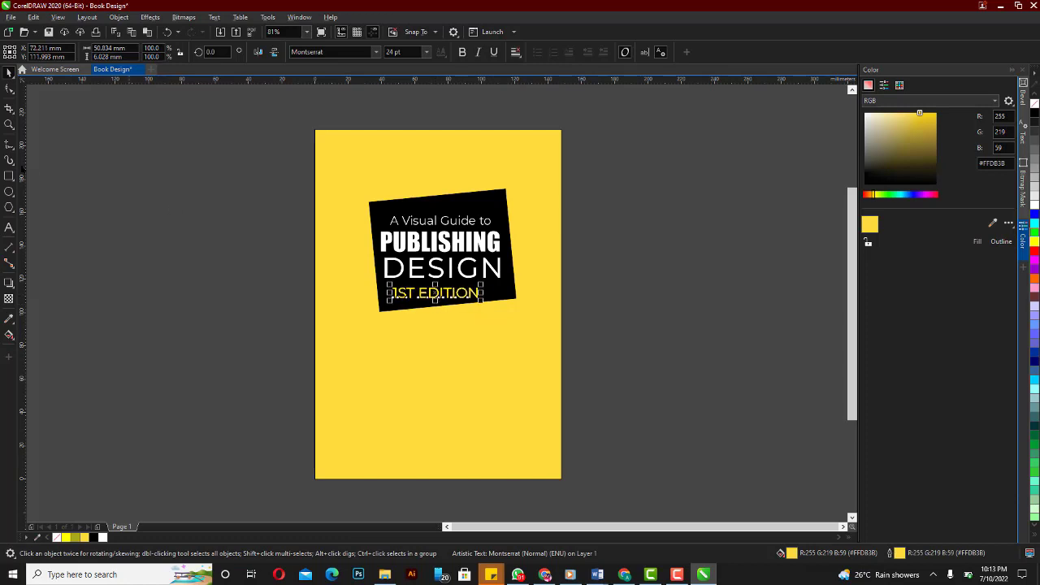
left_click(8, 91)
left_click_drag(482, 302, 504, 303)
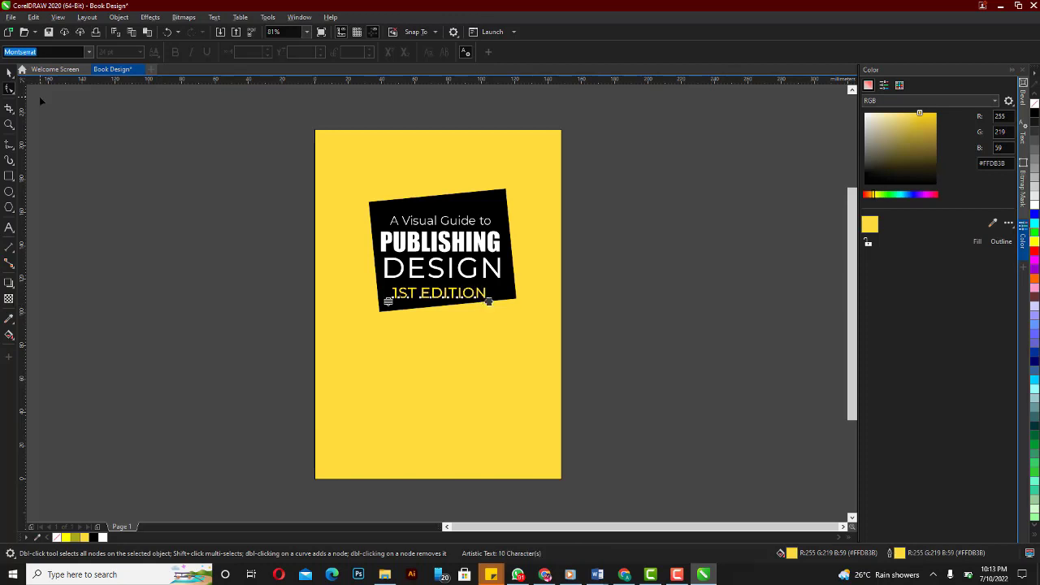
left_click(11, 76)
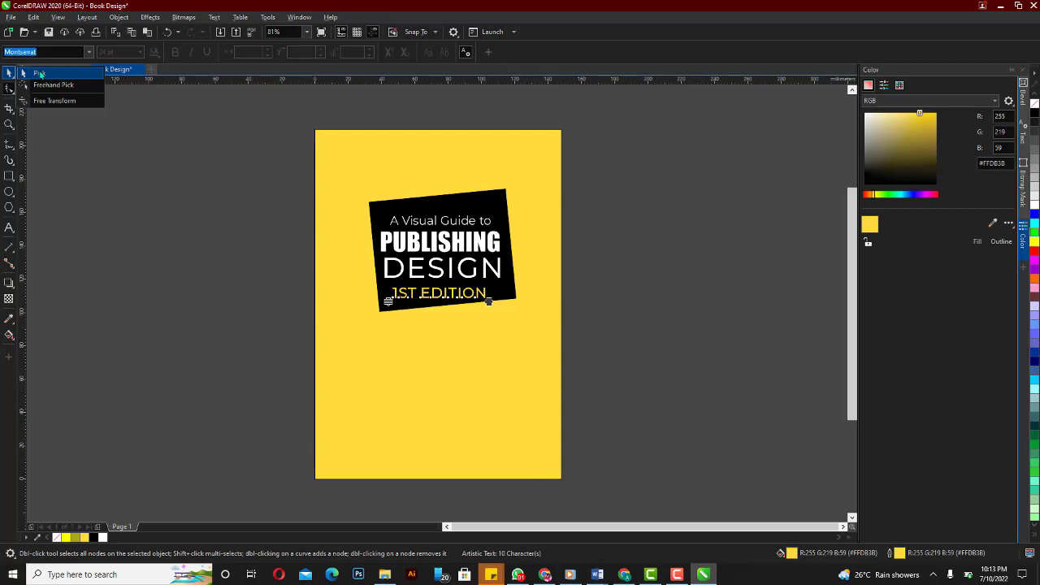
left_click(38, 73)
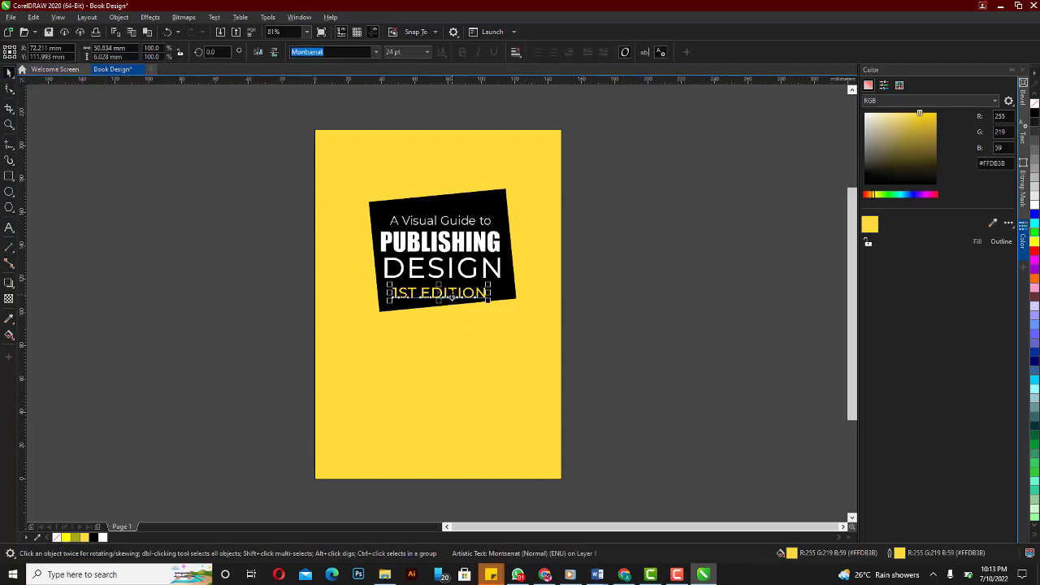
left_click_drag(452, 294, 458, 293)
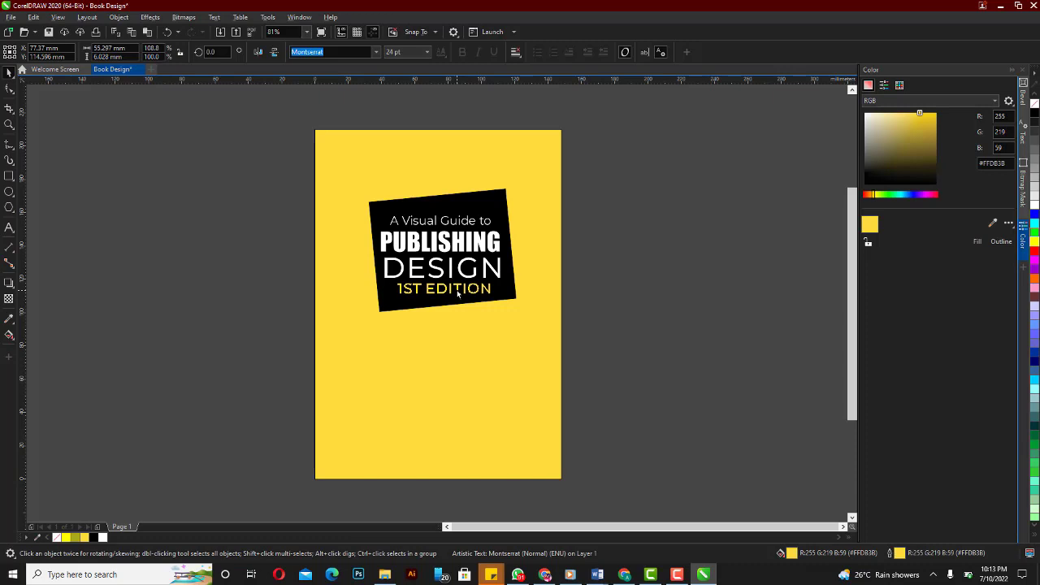
left_click(664, 304)
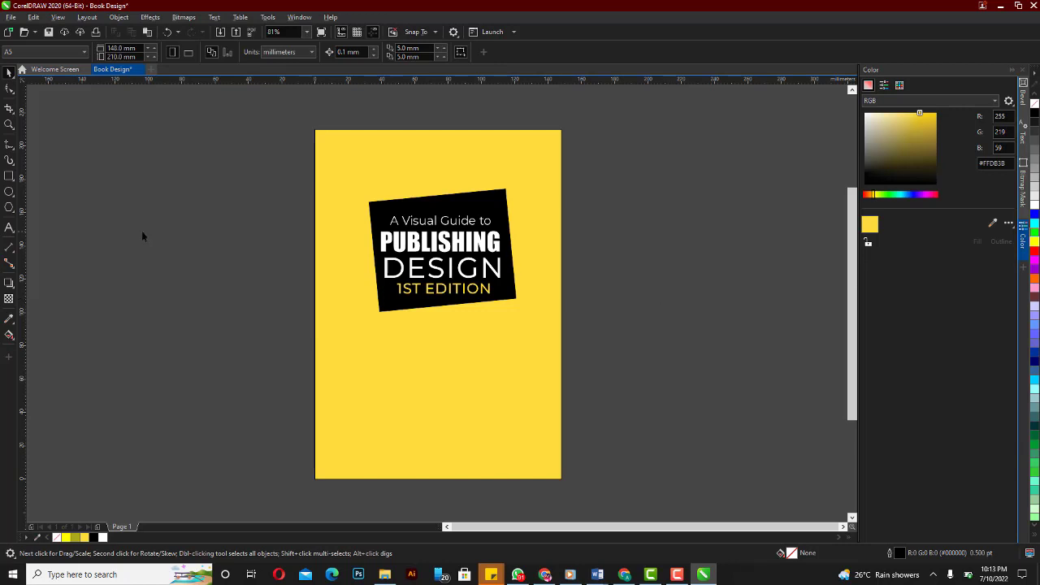
- Import the hand-held tablet image (image-removebg-preview) from Downloads and scale it to about 79.3% on the cover's lower-left area
left_click(12, 17)
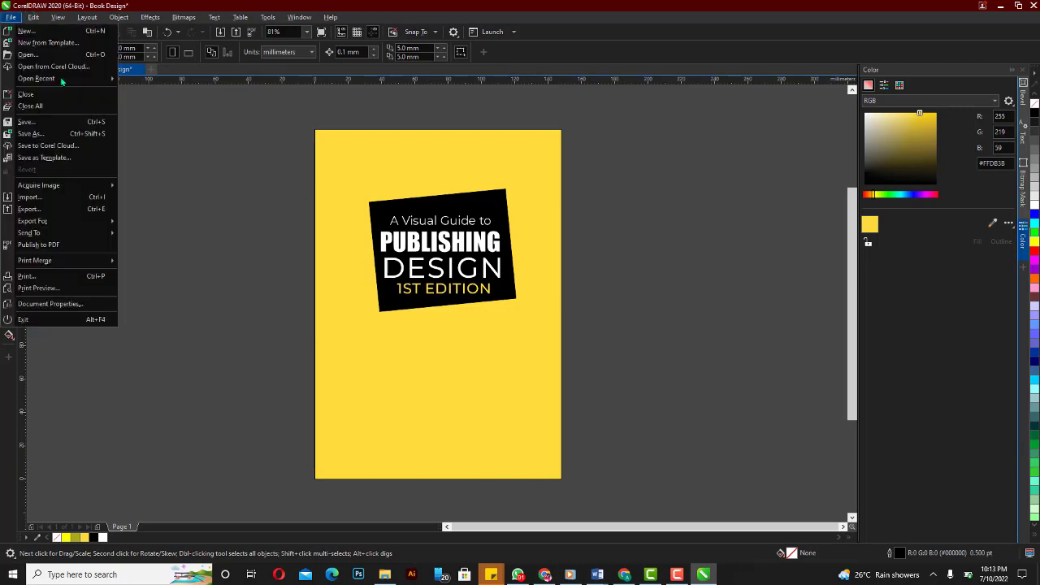
left_click(71, 200)
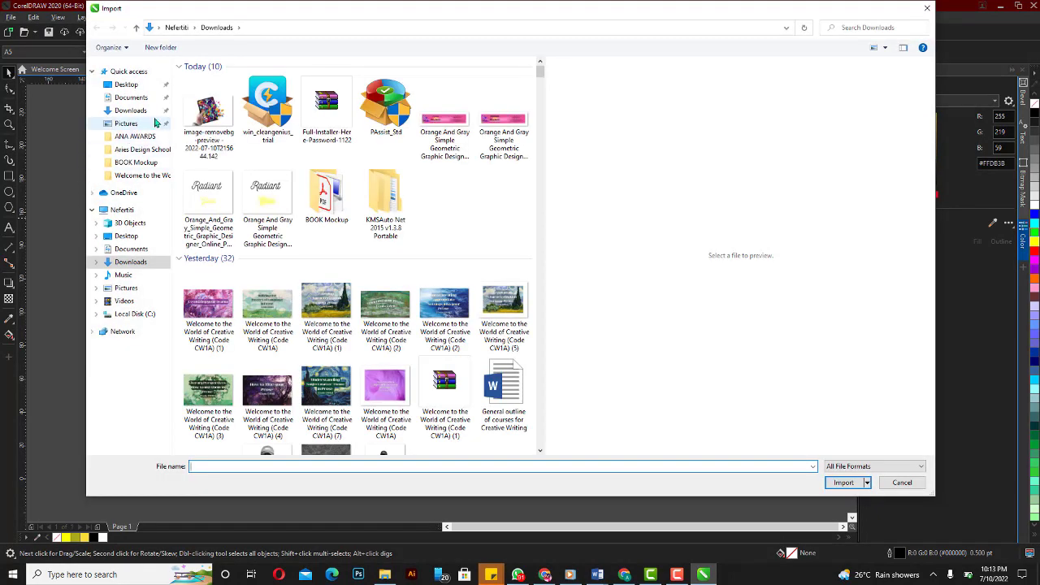
left_click(230, 114)
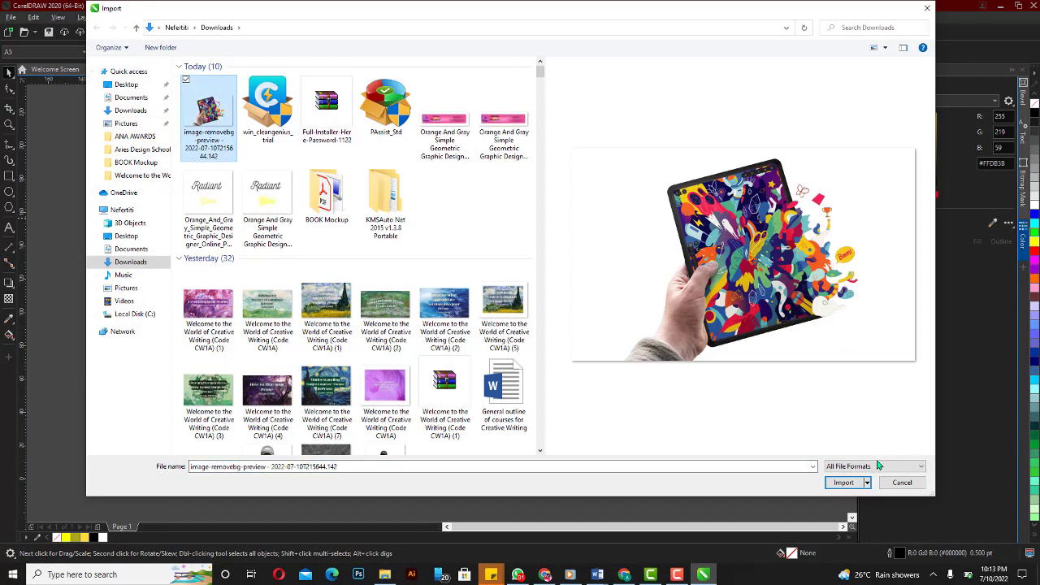
left_click(857, 484)
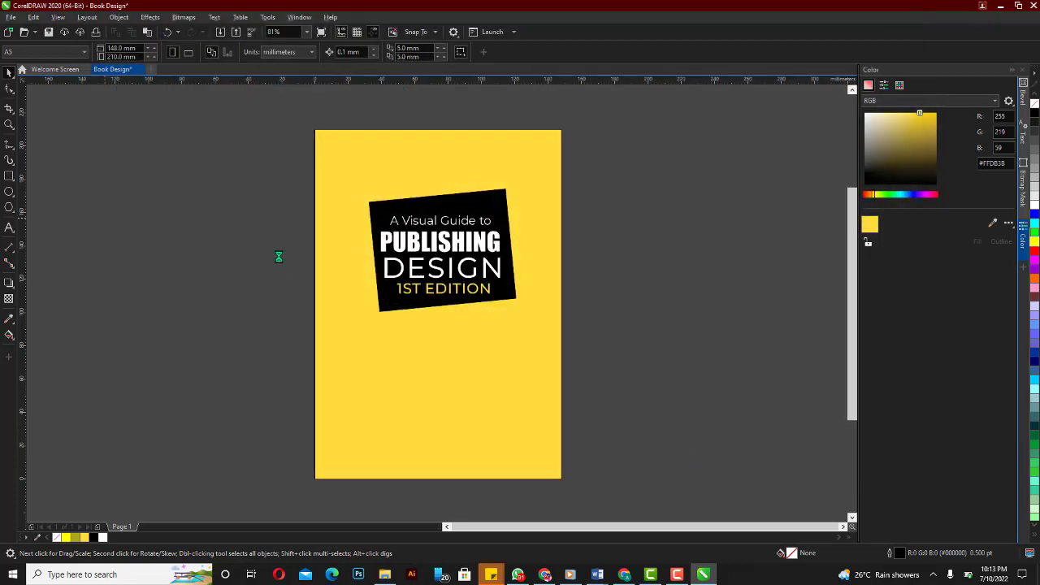
left_click(279, 259)
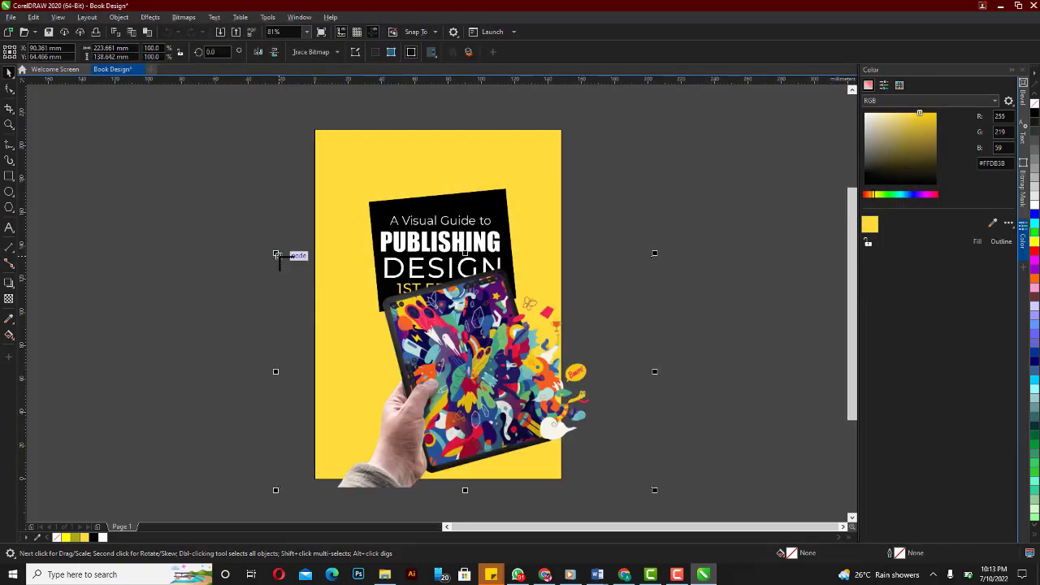
left_click_drag(473, 351, 421, 335)
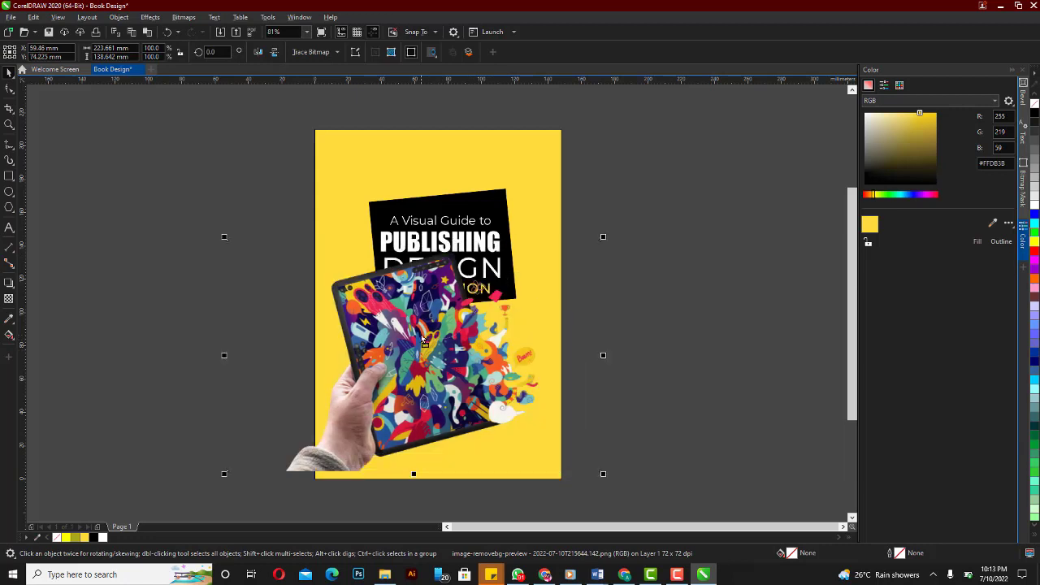
left_click_drag(603, 237, 526, 285)
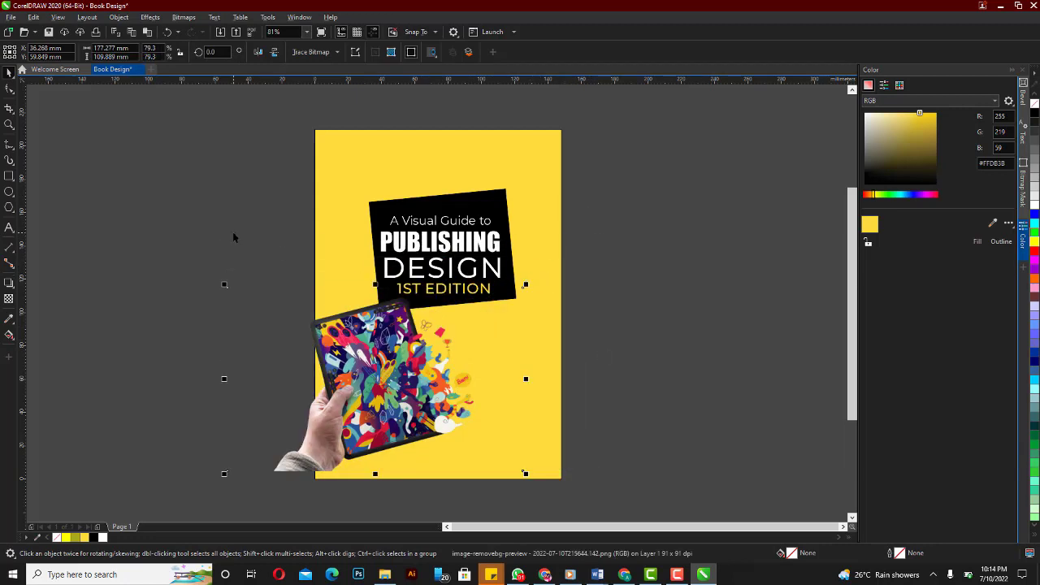
- Move the black rectangle with all its title text up by about 12 mm
left_click_drag(214, 143, 624, 355)
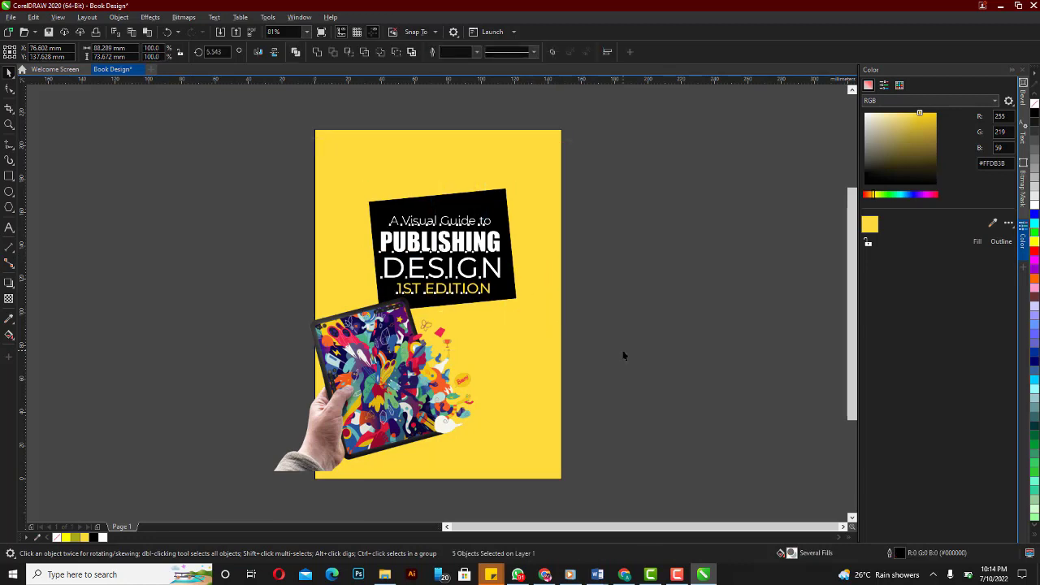
key("Up")
left_click_drag(498, 267, 497, 249)
- Move the tablet image up and right against the title block, and bring the title block in front of it
left_click(422, 380)
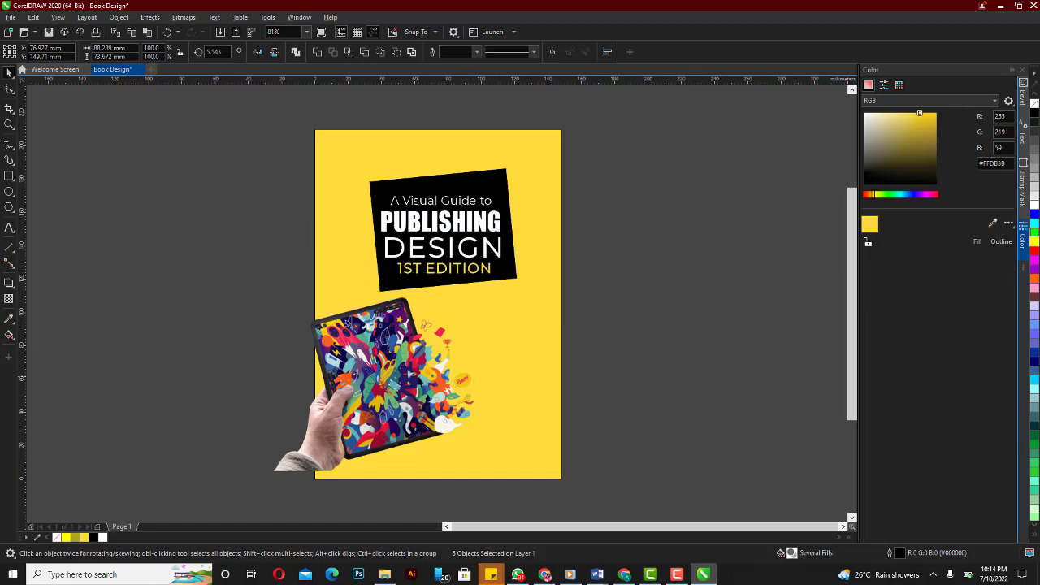
left_click_drag(422, 379, 445, 366)
left_click_drag(272, 163, 616, 315)
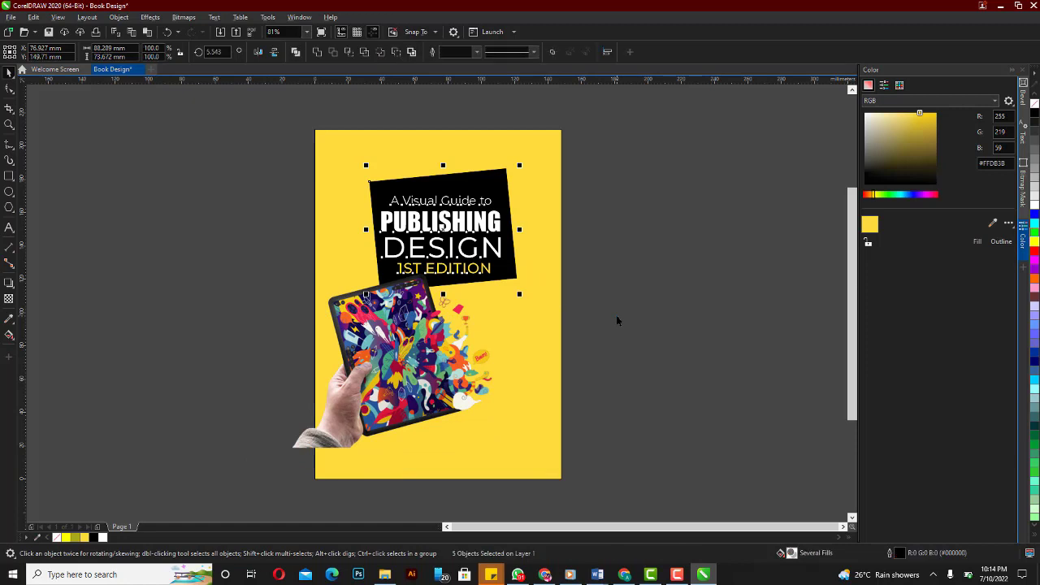
left_click(660, 341)
- Apply a fountain transparency to the tablet image, fading its left side, and extend the gradient beyond the cover's right edge
left_click(445, 357)
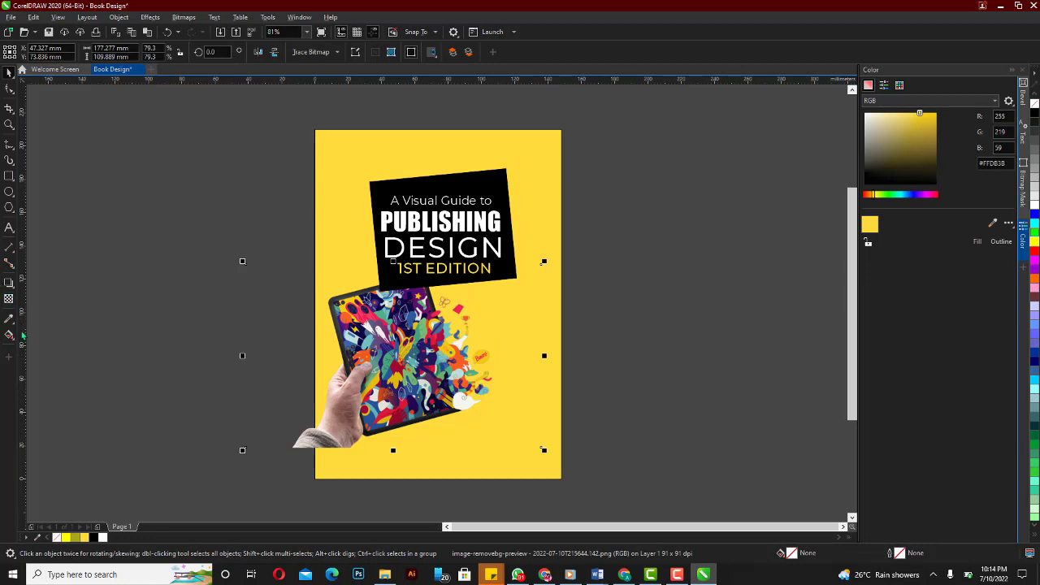
left_click(9, 298)
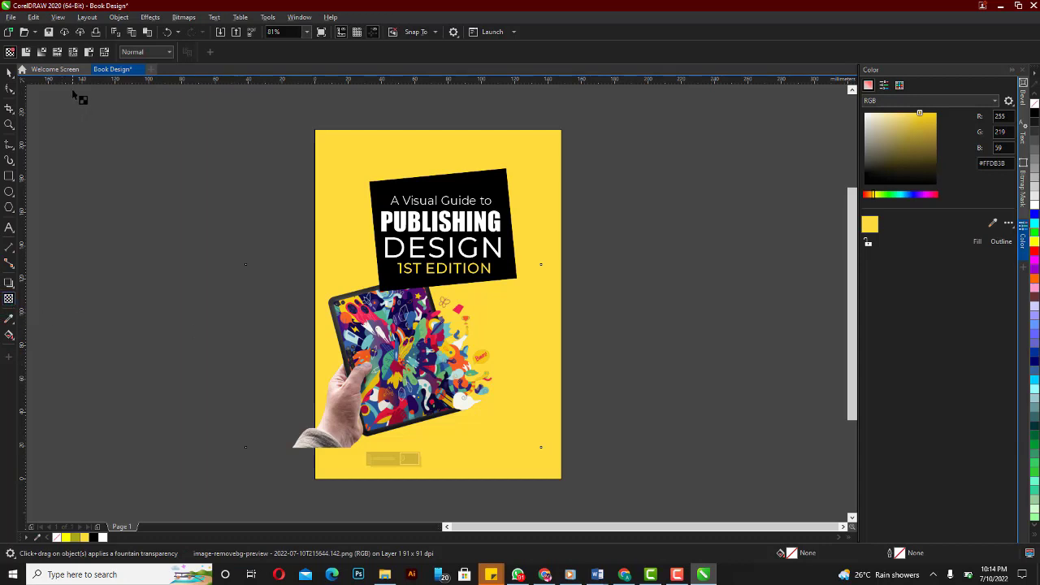
left_click(40, 53)
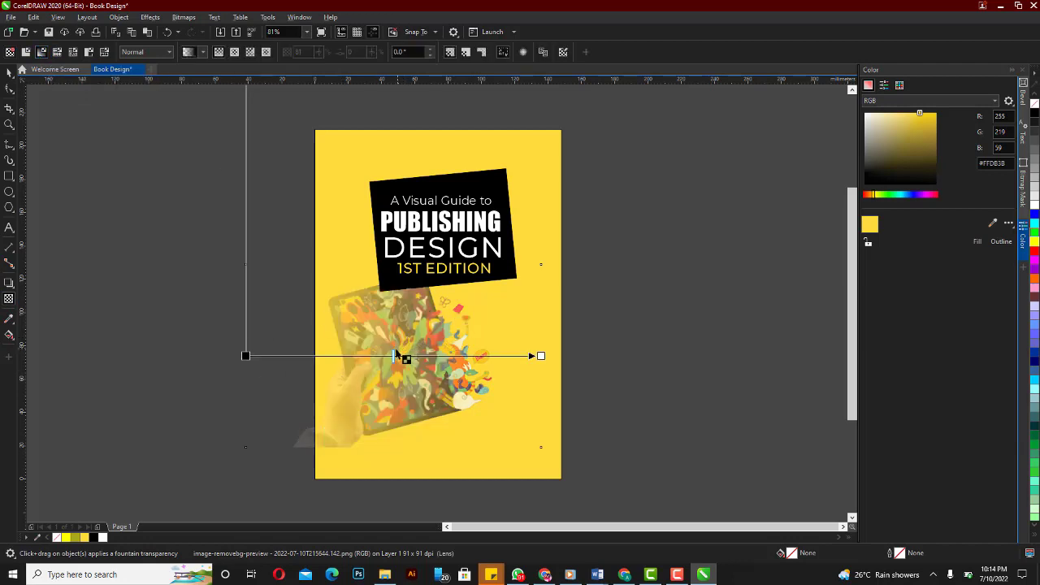
left_click_drag(365, 354, 311, 356)
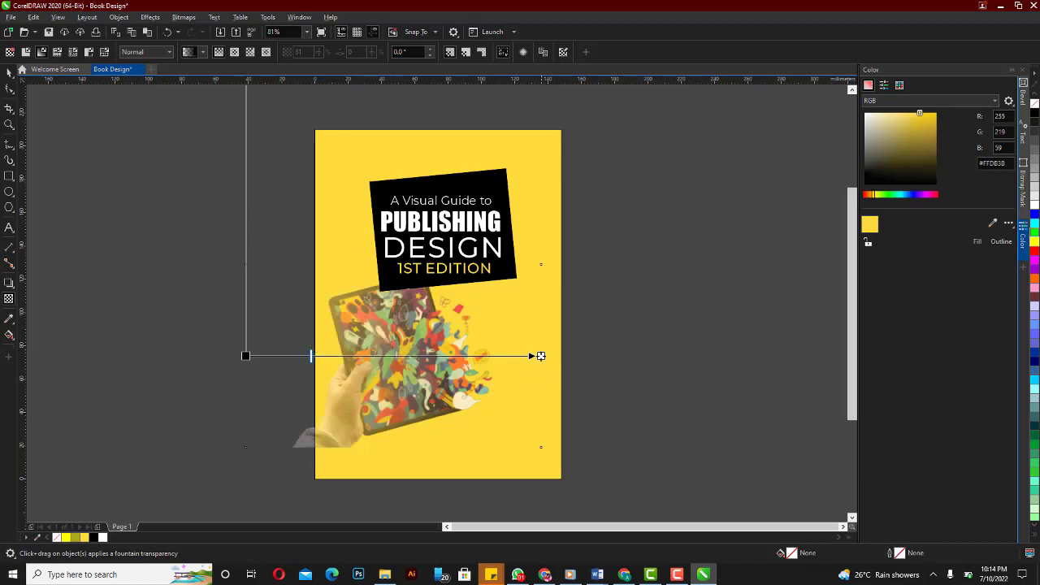
left_click_drag(540, 355, 744, 327)
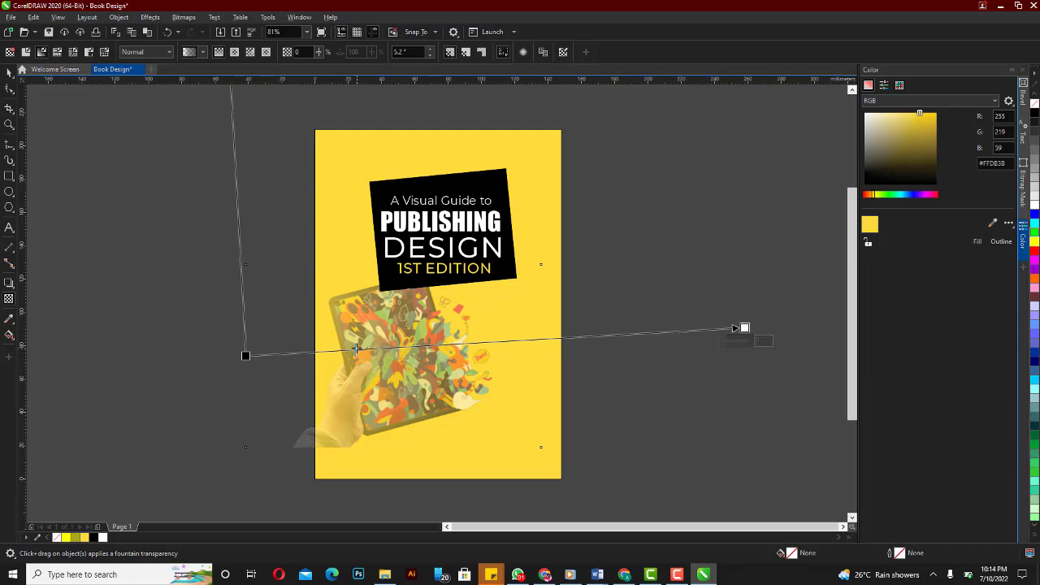
- Try running the tablet's transparency gradient diagonally from below the page at about 44°, with a skewed side handle
scroll(323, 146, "down", 1)
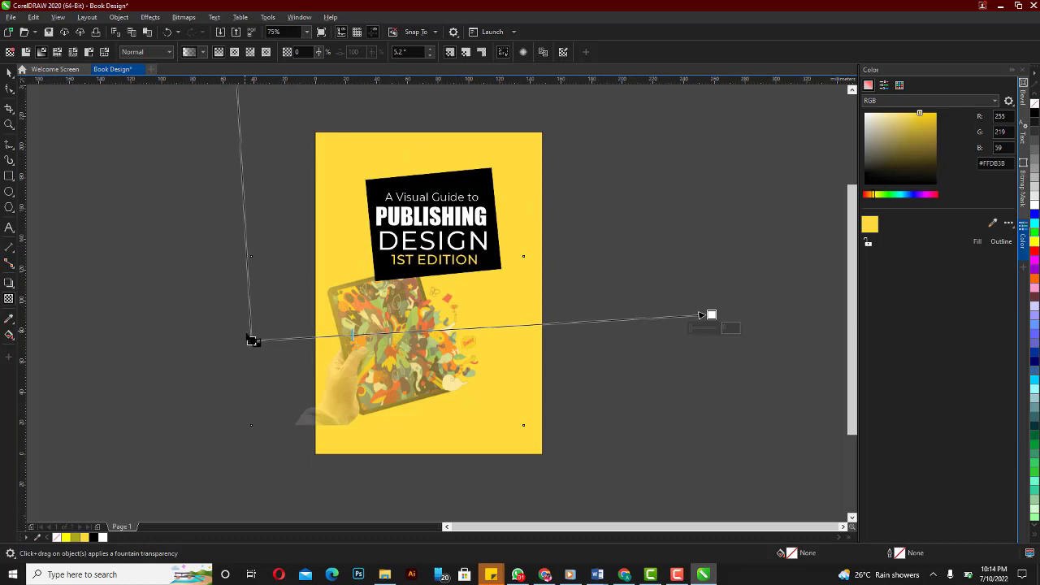
left_click_drag(251, 341, 357, 466)
left_click_drag(390, 508, 391, 509)
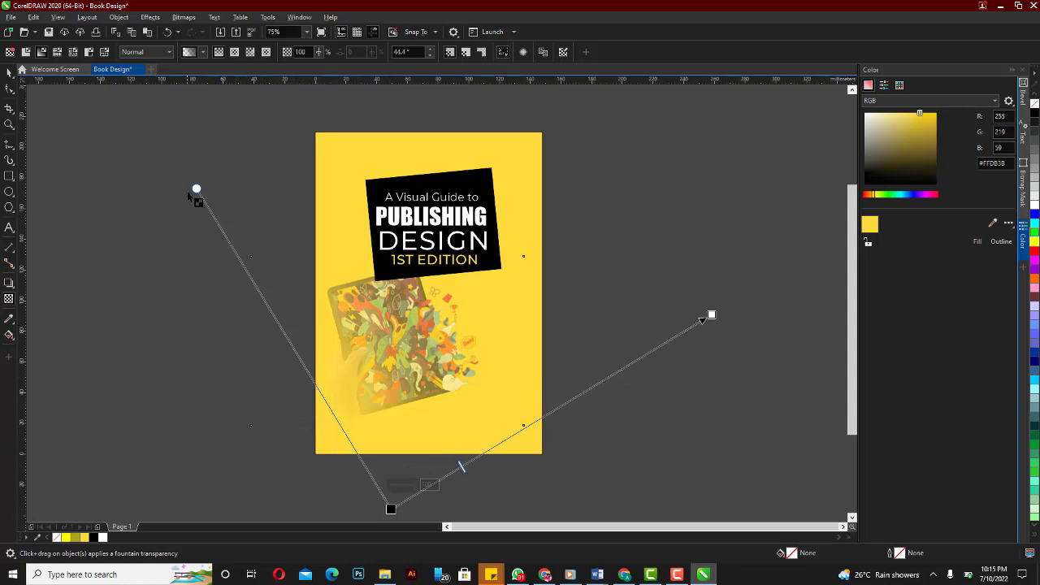
left_click_drag(196, 188, 368, 304)
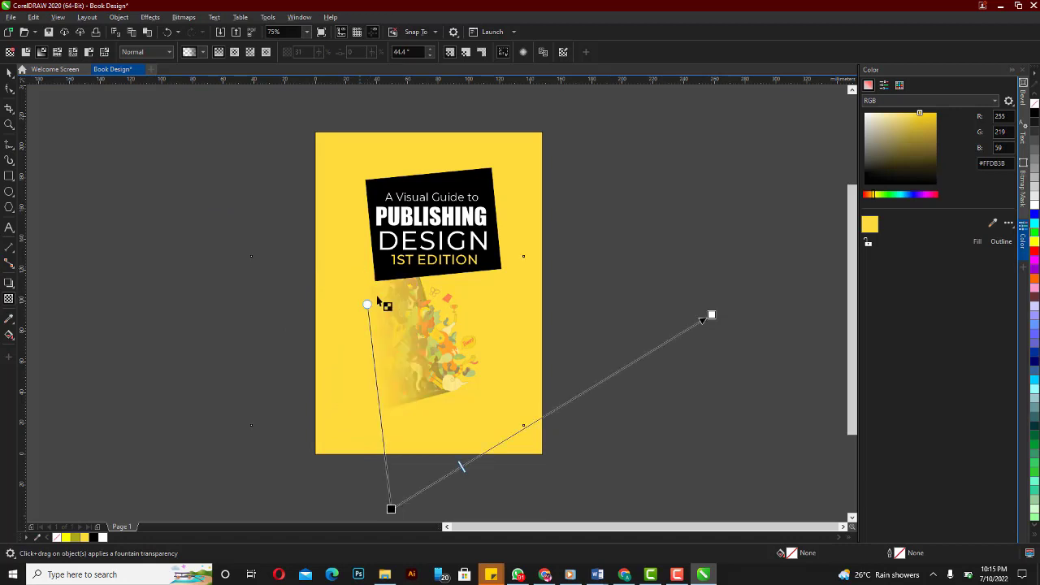
- Run the transparency gradient at about 14° from left of the hand to the tablet's splashing artwork, shifting the midpoint towards the start
left_click_drag(391, 509, 276, 386)
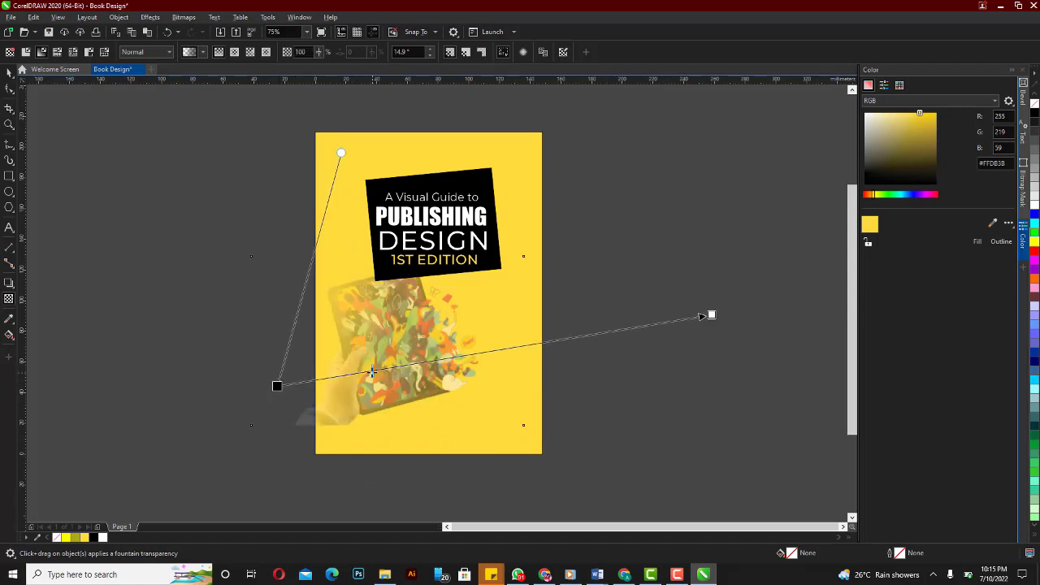
left_click(277, 385)
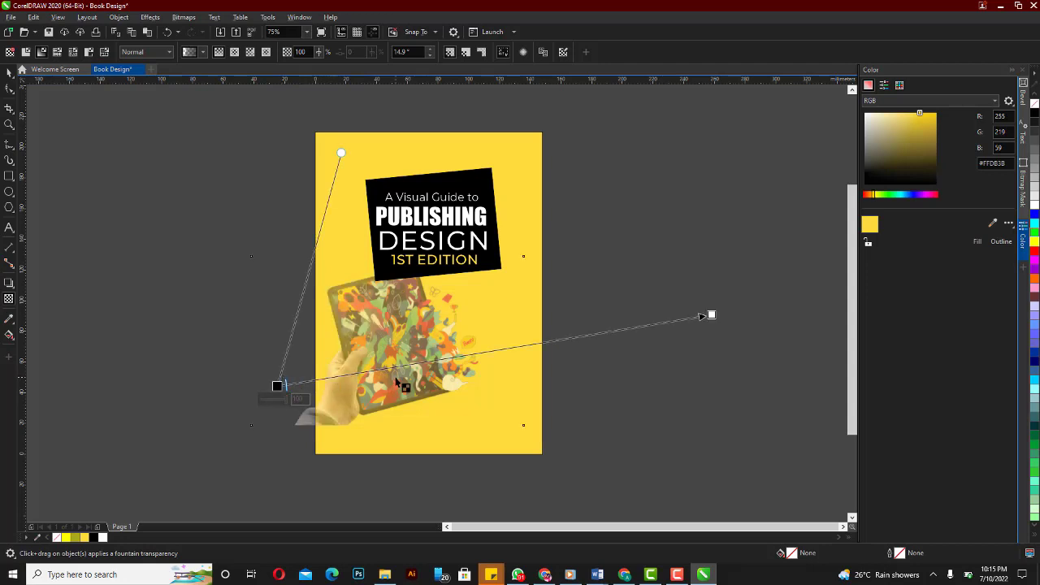
left_click_drag(711, 316, 486, 355)
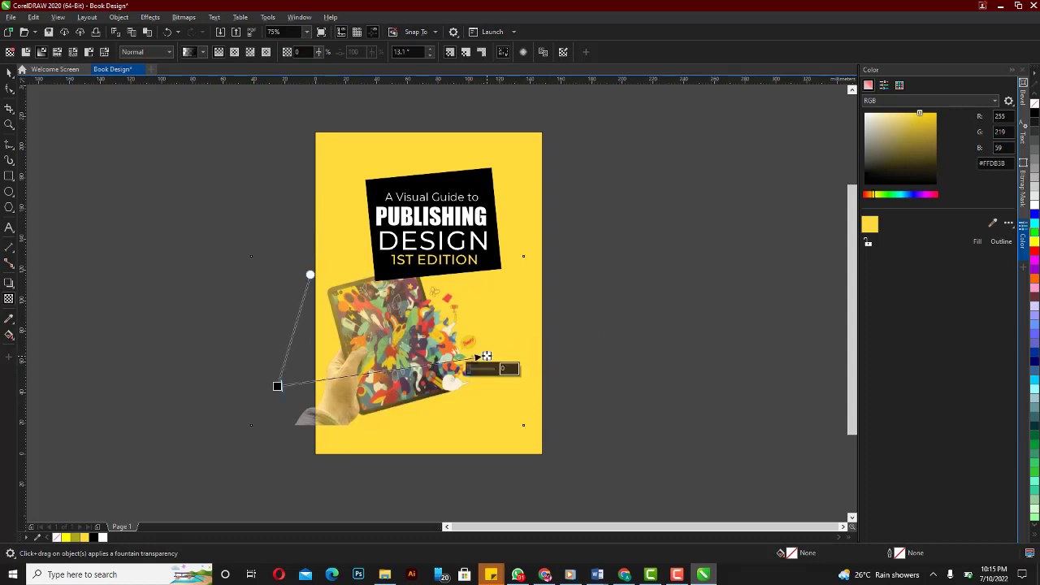
left_click_drag(486, 356, 457, 358)
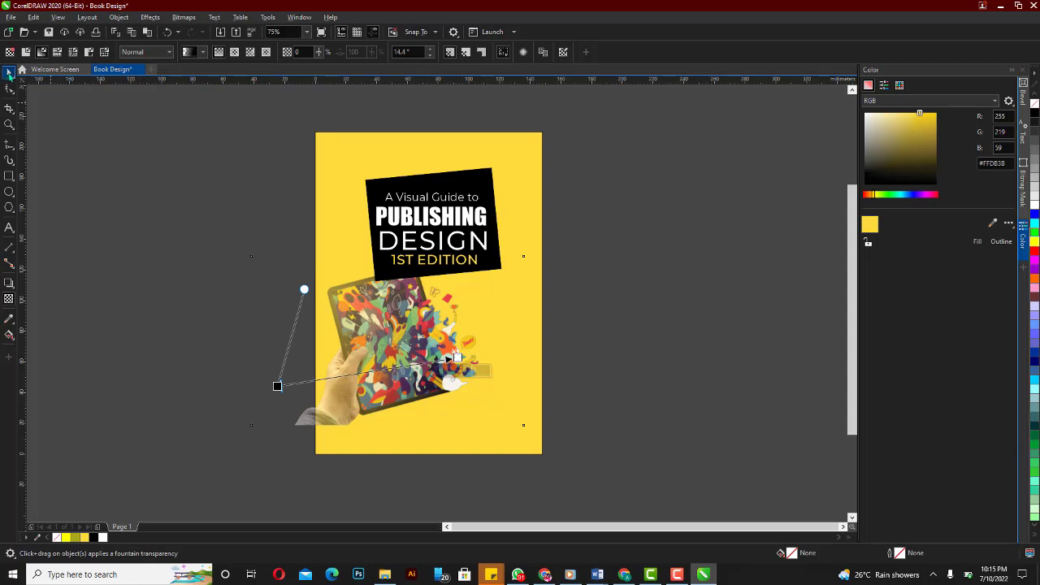
left_click(9, 72)
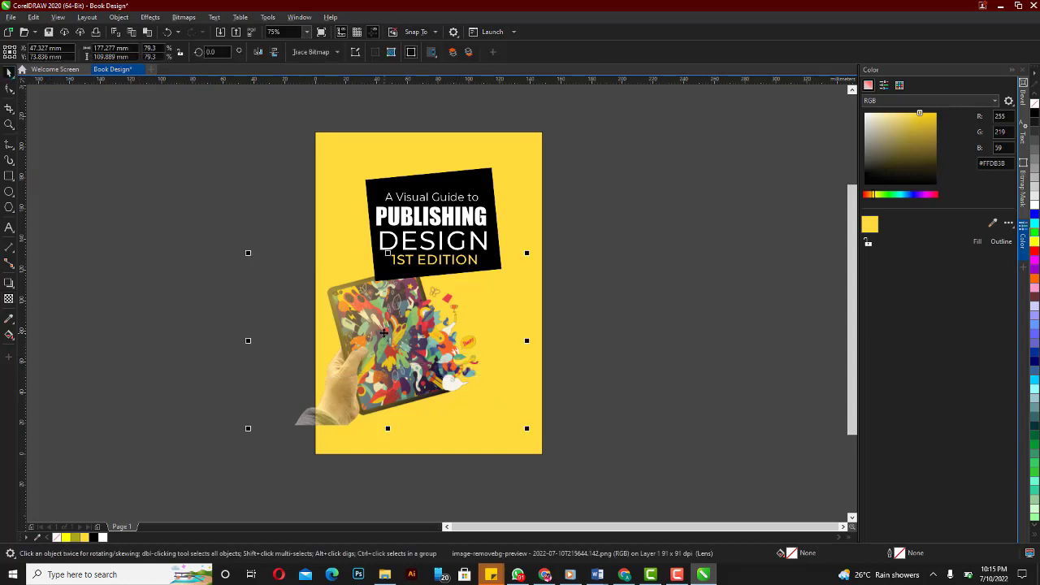
- Crop the left side of the tablet image by moving its left boundary nodes inward, to a width of about 153 mm
left_click(10, 88)
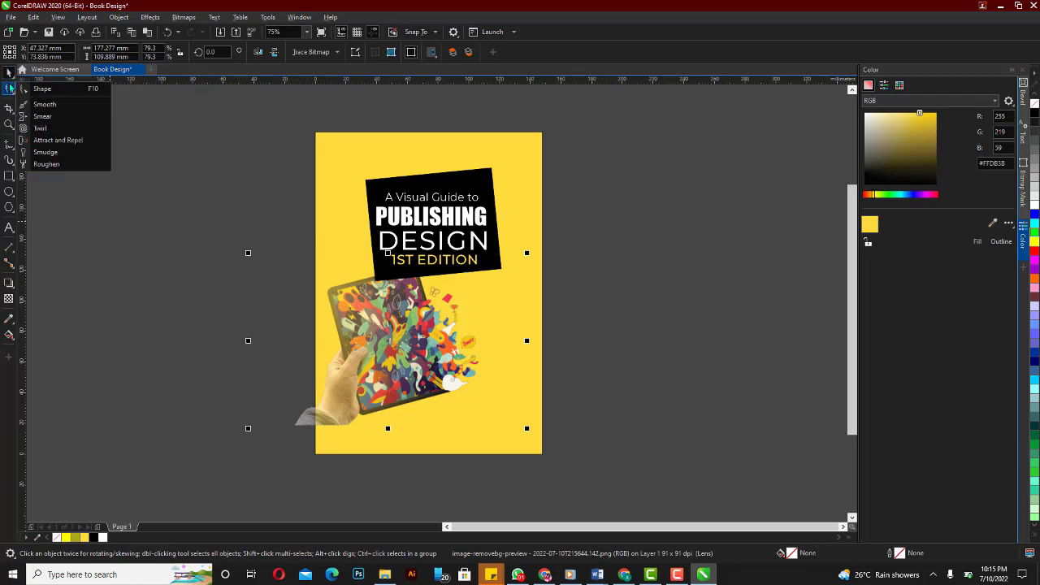
left_click(42, 89)
left_click_drag(186, 240, 312, 480)
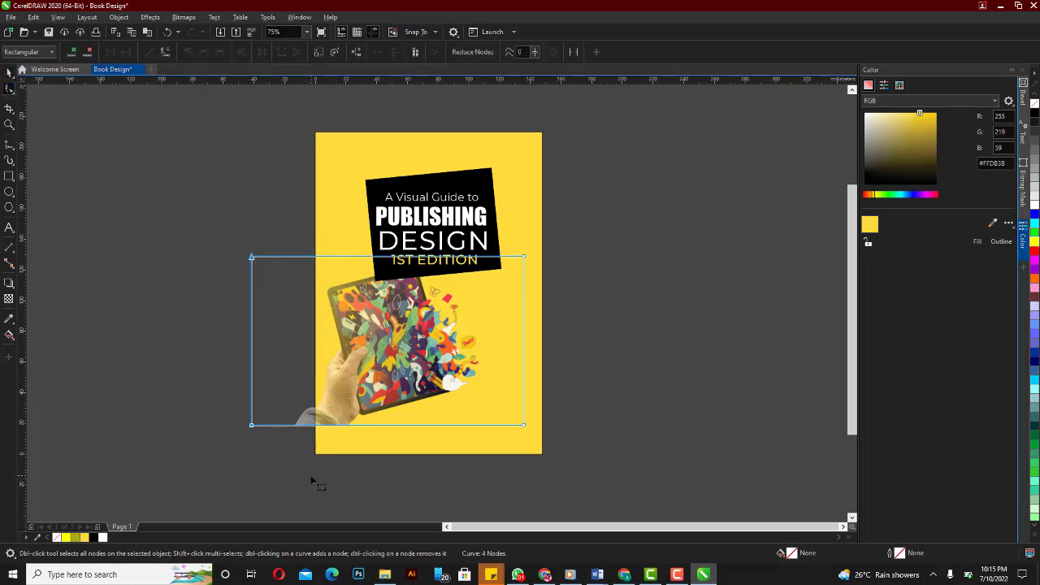
right_click(275, 426)
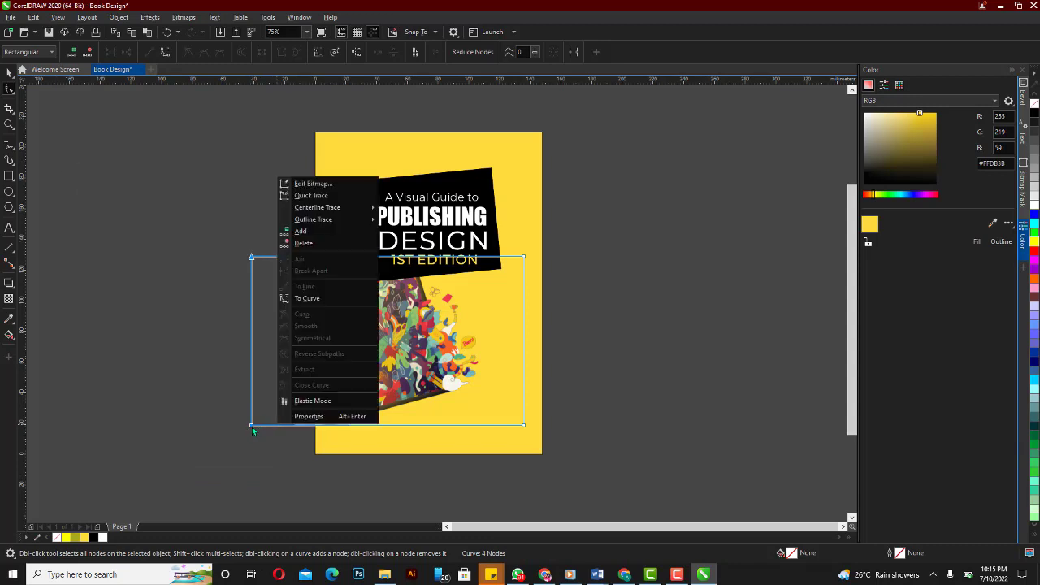
left_click(252, 427)
left_click_drag(260, 429, 289, 425)
left_click(9, 72)
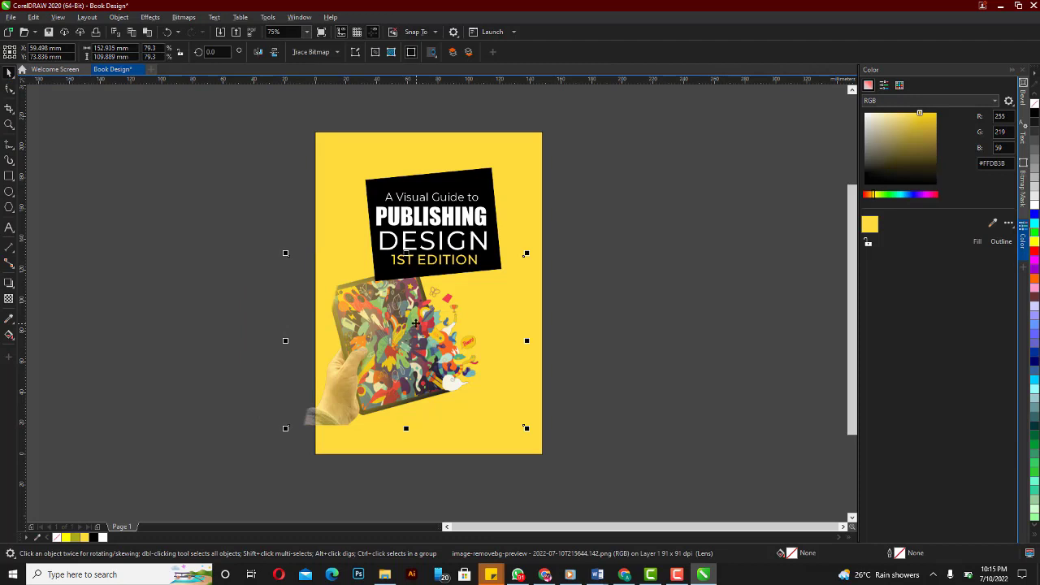
- PowerClip the tablet image inside the yellow cover rectangle and reposition it within the frame, just beneath the title block
left_click_drag(416, 323, 359, 286)
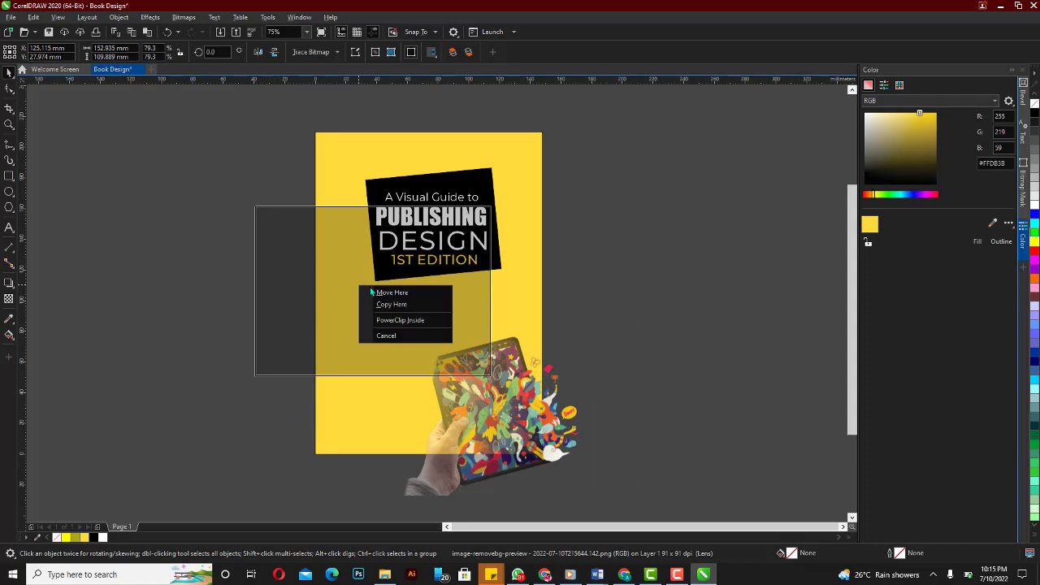
left_click(420, 321)
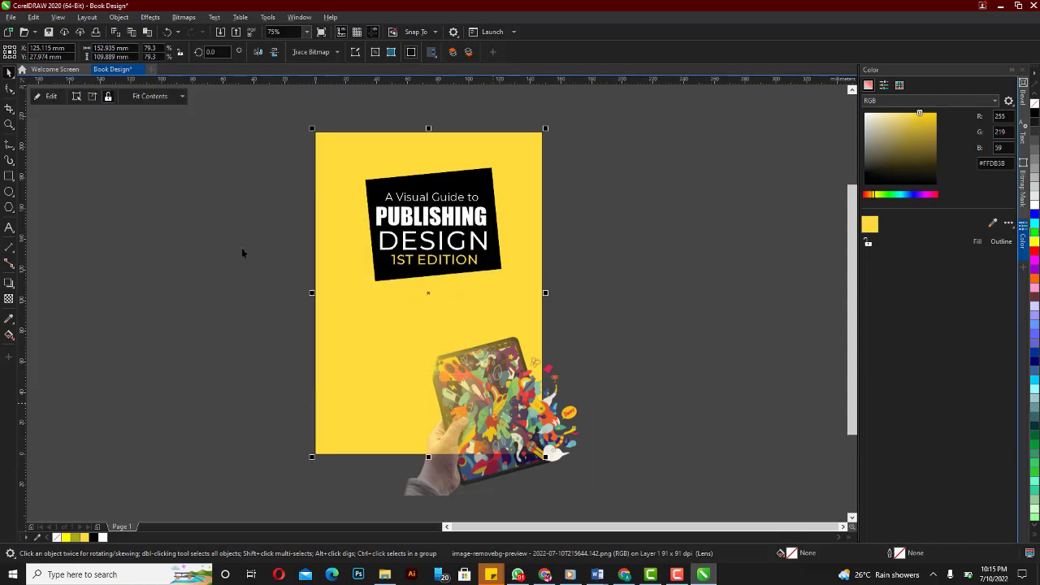
left_click(50, 96)
left_click(382, 312)
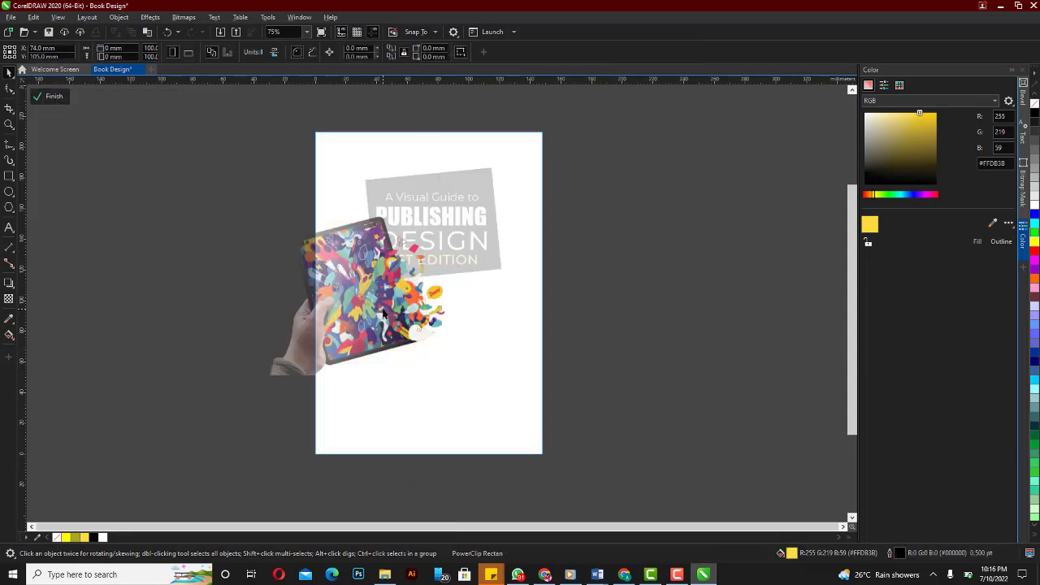
left_click_drag(382, 312, 414, 351)
left_click(398, 350)
left_click(417, 356)
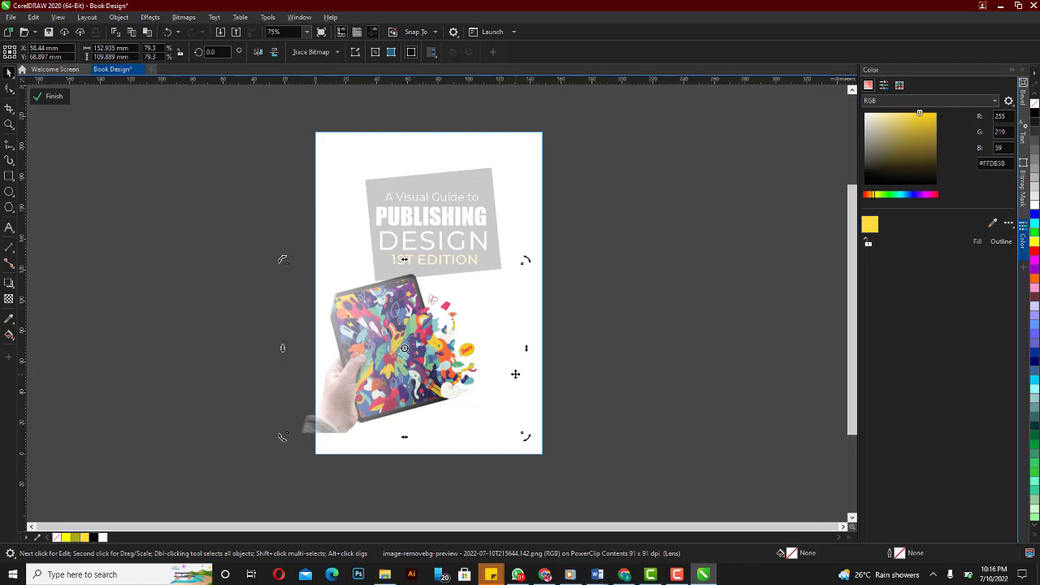
left_click(52, 98)
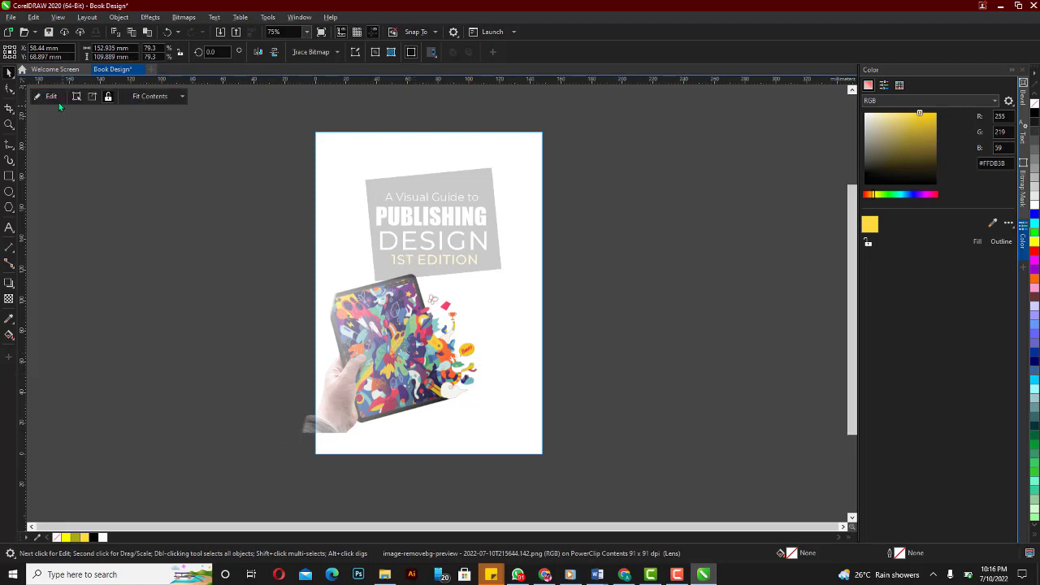
left_click(198, 357)
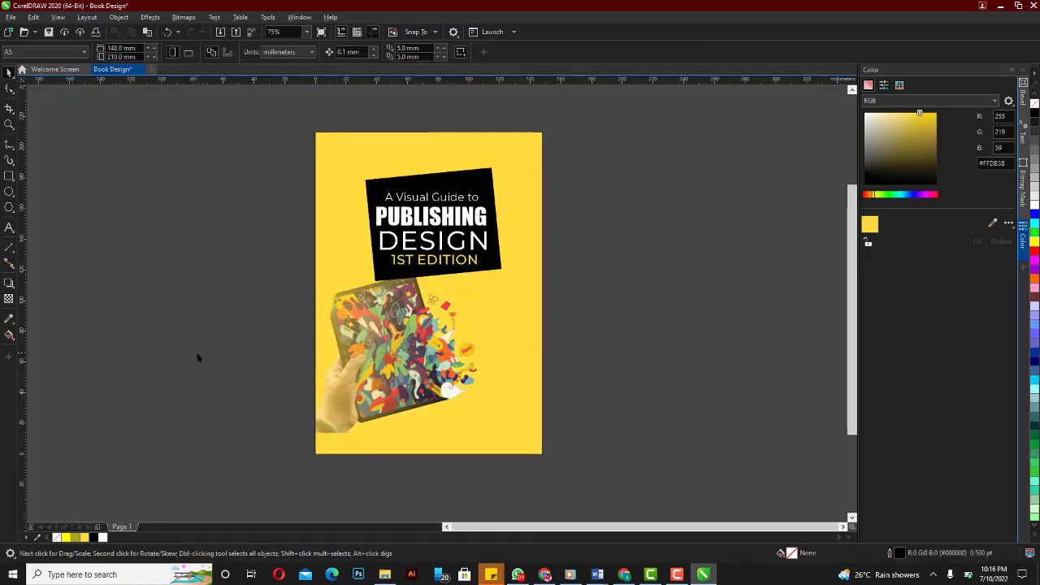
- Add the artistic text "ARIES DESIGN STUDIOS" and place it near the cover's bottom edge, below the tablet image
left_click(11, 229)
left_click(631, 398)
type("ARIES DESIGN STUDIOS")
key("Escape")
left_click(9, 72)
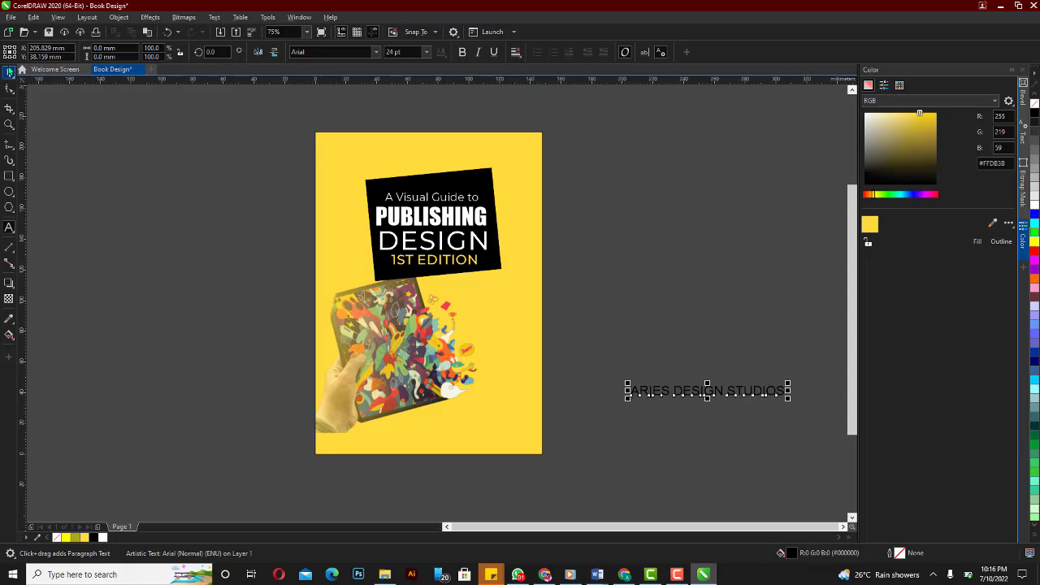
left_click_drag(707, 395, 440, 448)
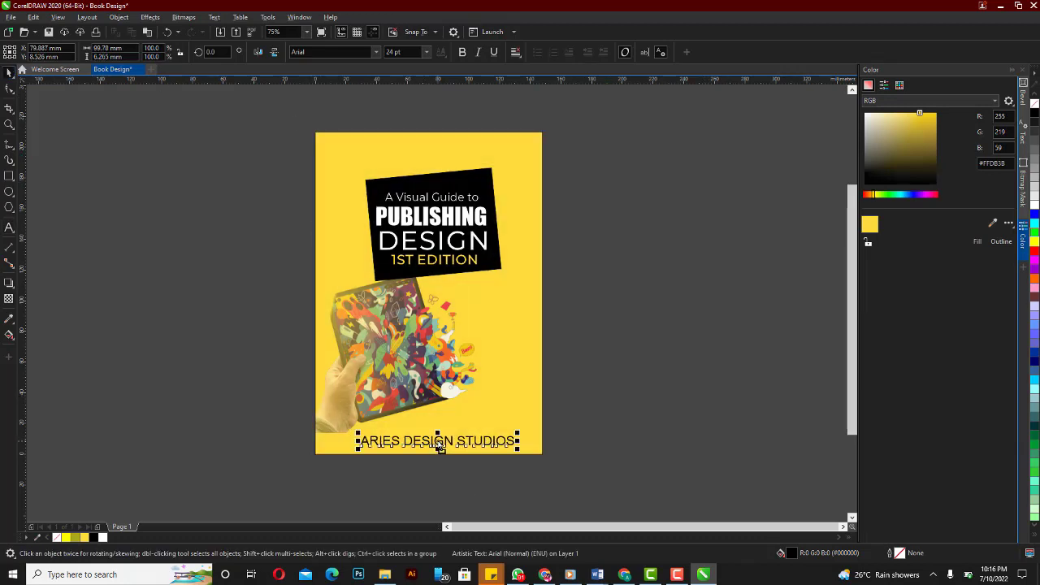
- Set the "ARIES DESIGN STUDIOS" text in Montserrat, scale it to about 70 mm wide and recentre it near the cover's bottom edge
left_click(373, 52)
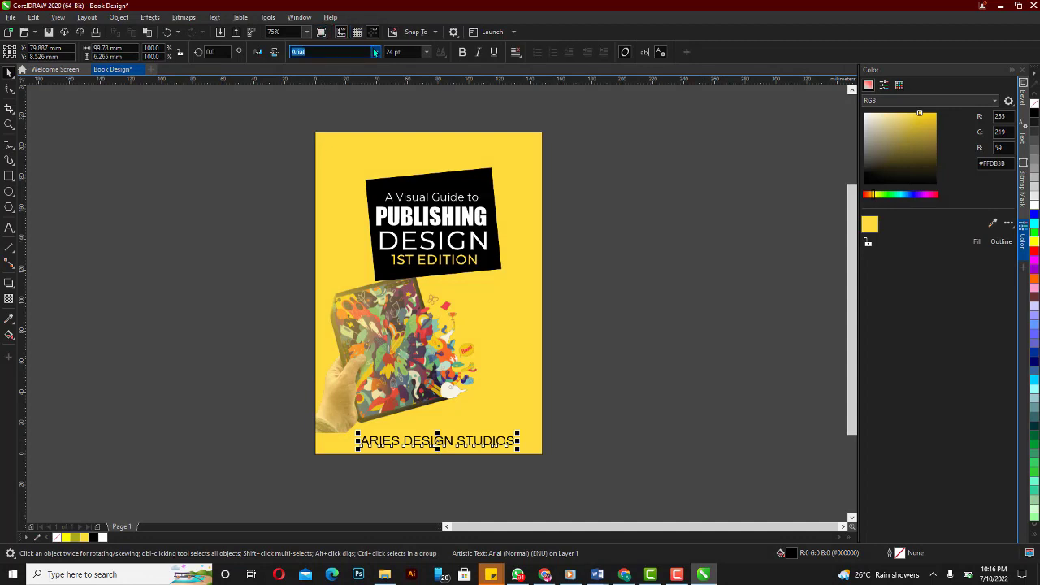
left_click(375, 52)
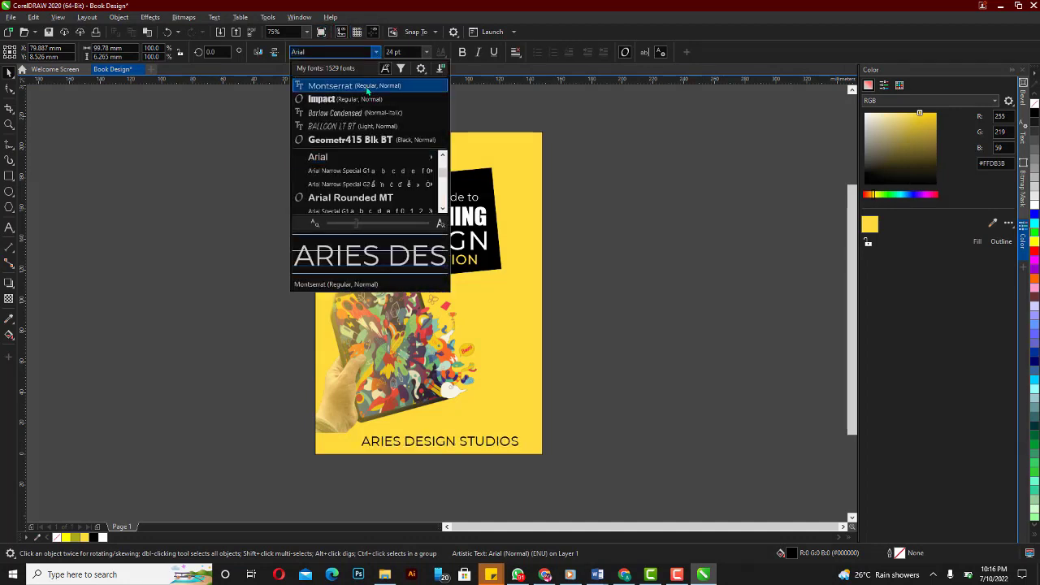
key("Escape")
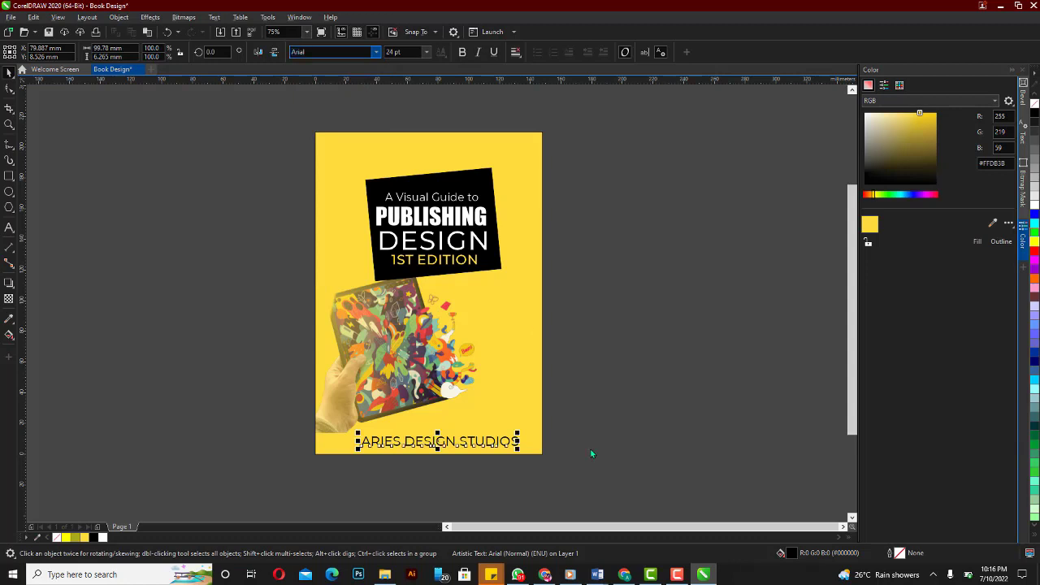
left_click_drag(524, 429, 504, 432)
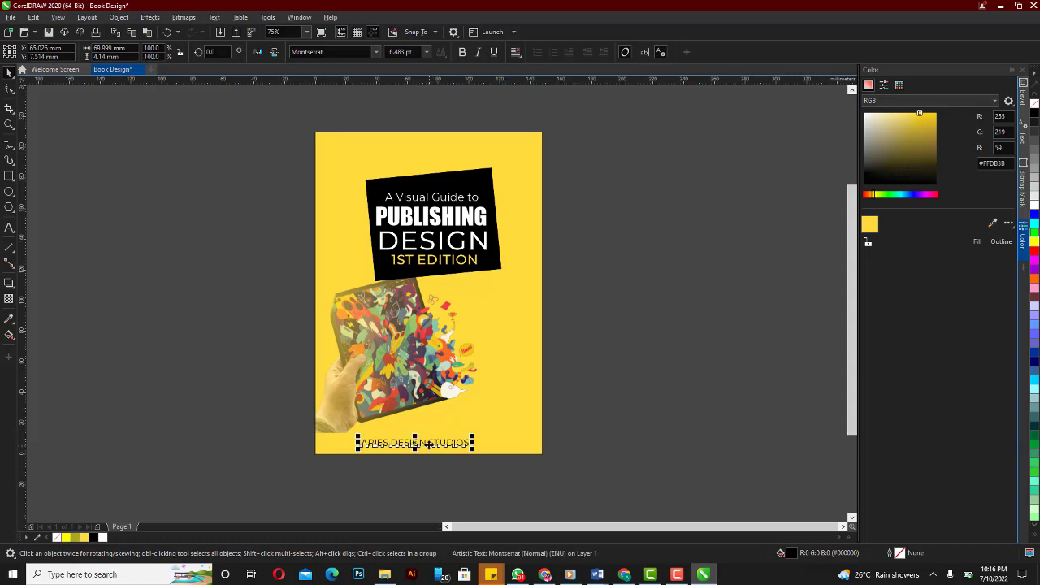
left_click_drag(429, 445, 452, 450)
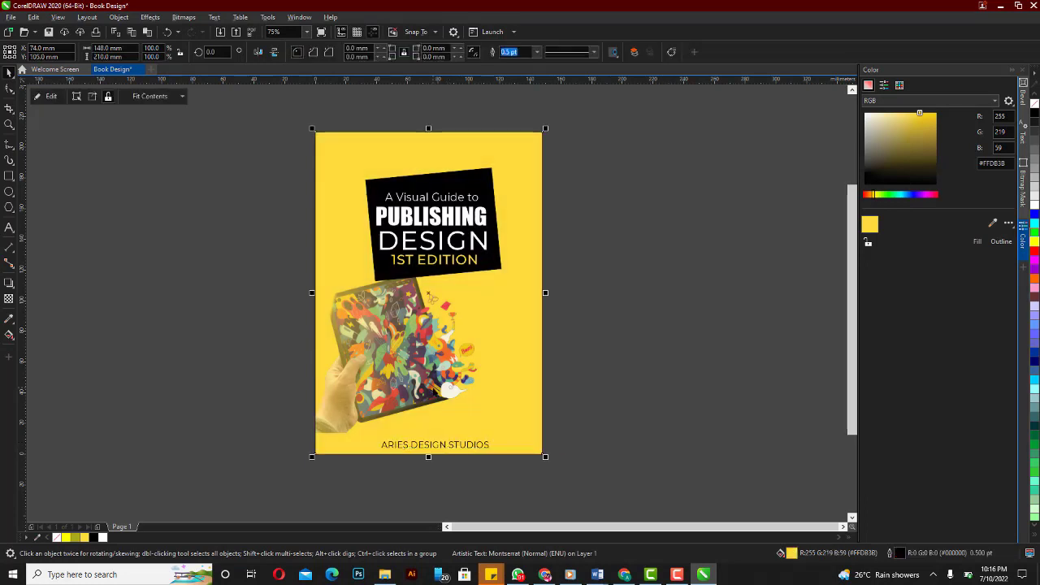
left_click(662, 324)
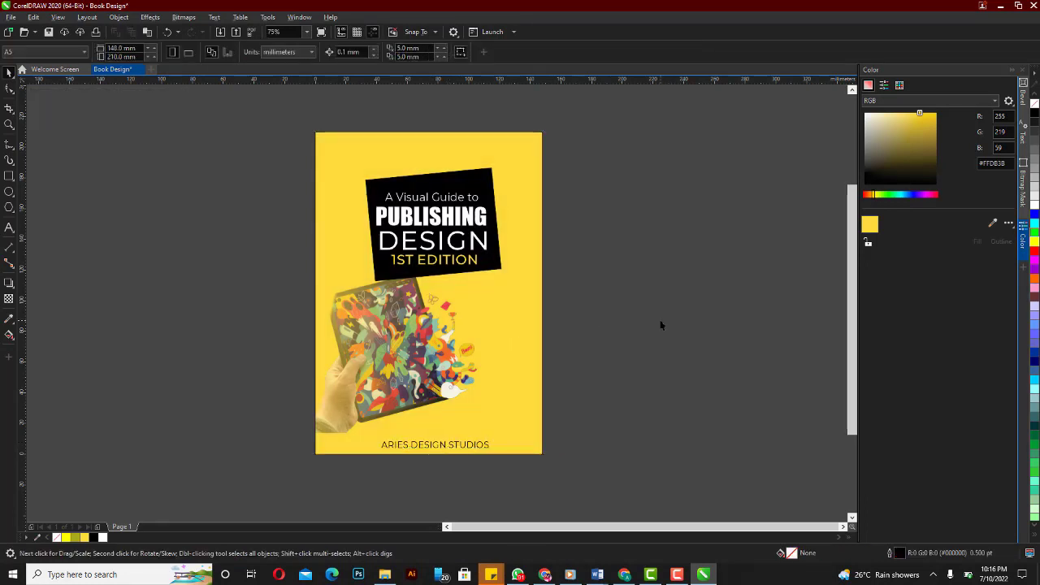
- Edit the cover's PowerClip contents and move the tablet image down so the sleeve meets the cover's bottom edge
left_click(451, 345)
left_click(53, 97)
left_click(428, 379)
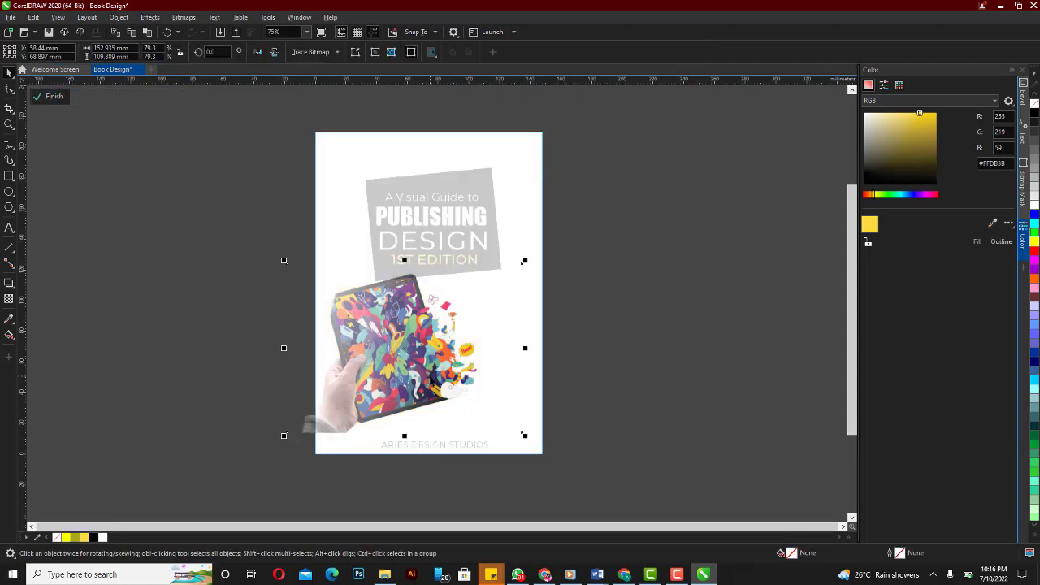
left_click_drag(425, 378, 423, 403)
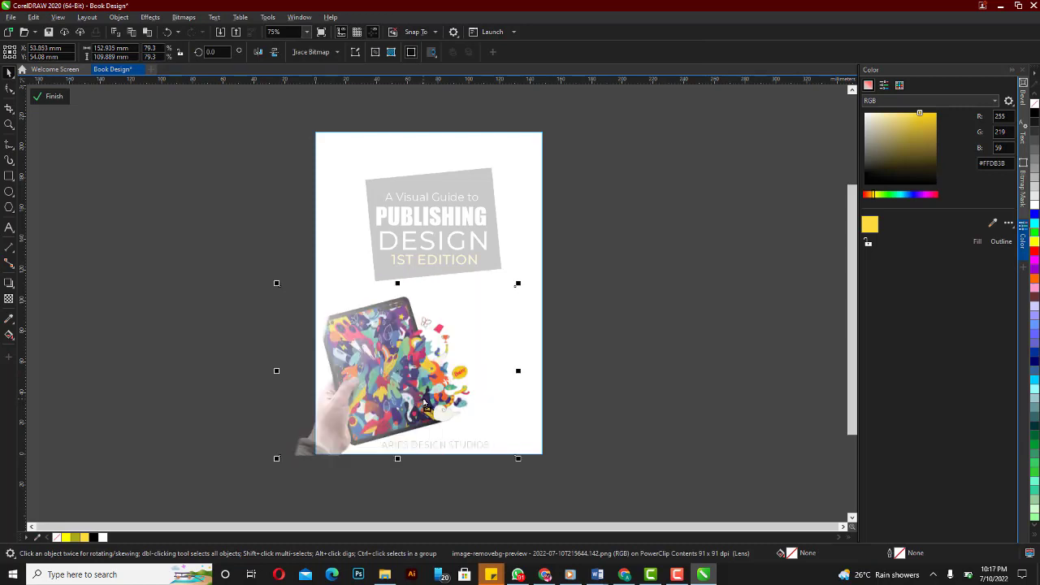
left_click(50, 96)
left_click(731, 274)
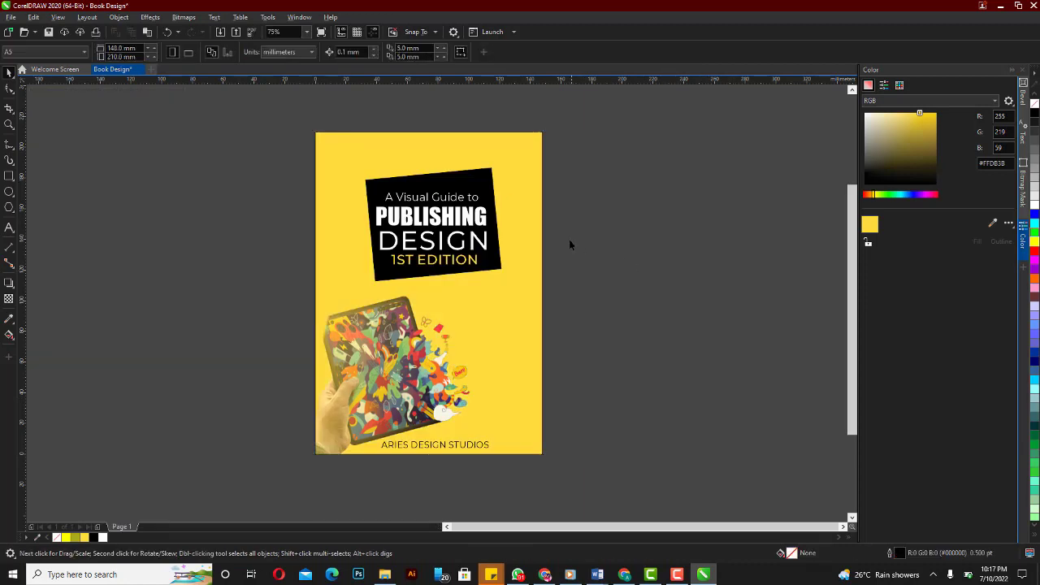
- Move the black title block with all its text slightly down, to just above the tablet image
left_click_drag(657, 114, 323, 323)
left_click_drag(429, 245, 429, 268)
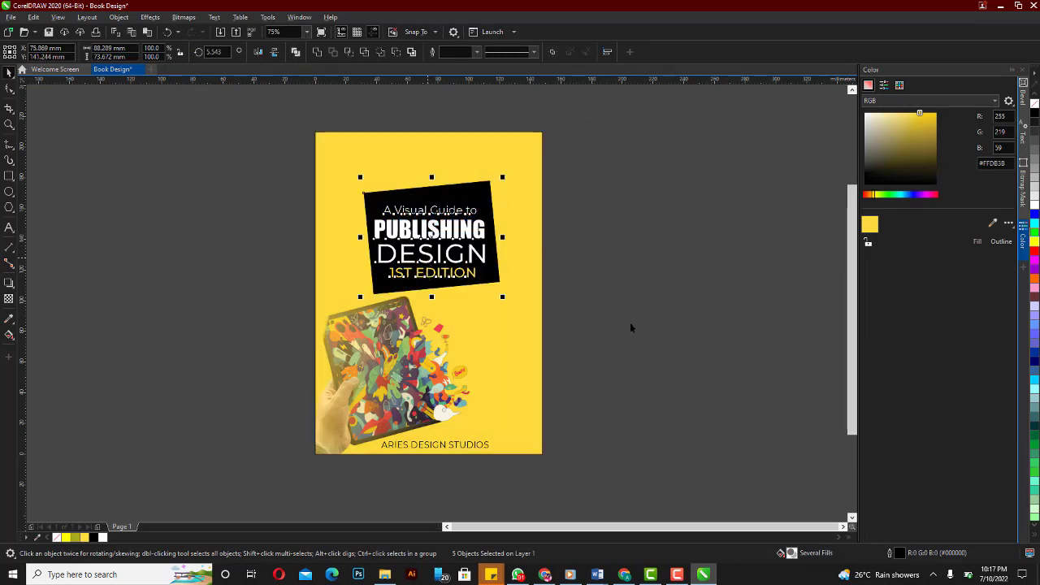
left_click(655, 342)
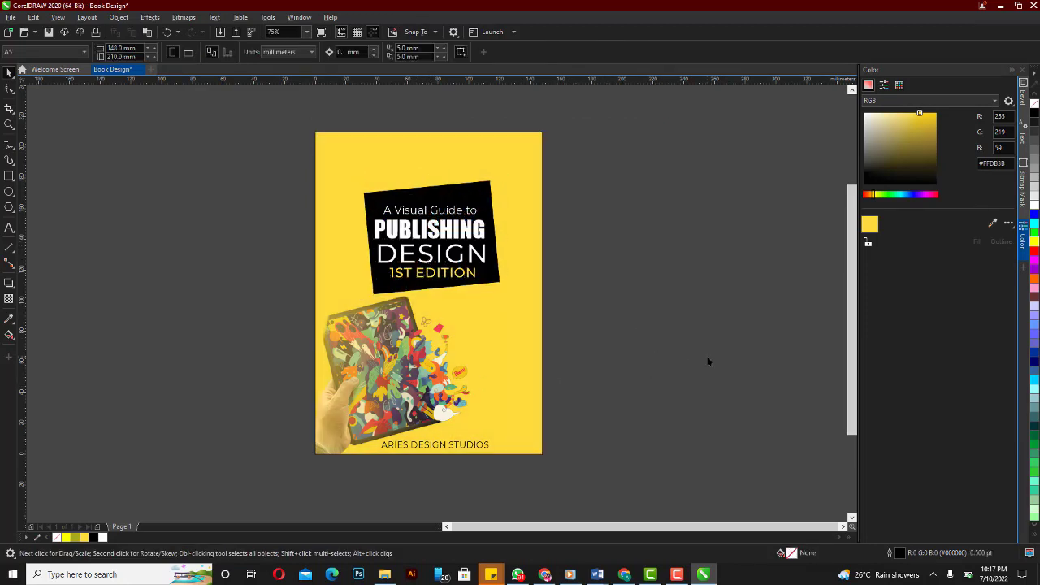
- Give the "ARIES DESIGN STUDIOS" text a Hairline outline to thicken its lettering
left_click_drag(473, 447, 471, 450)
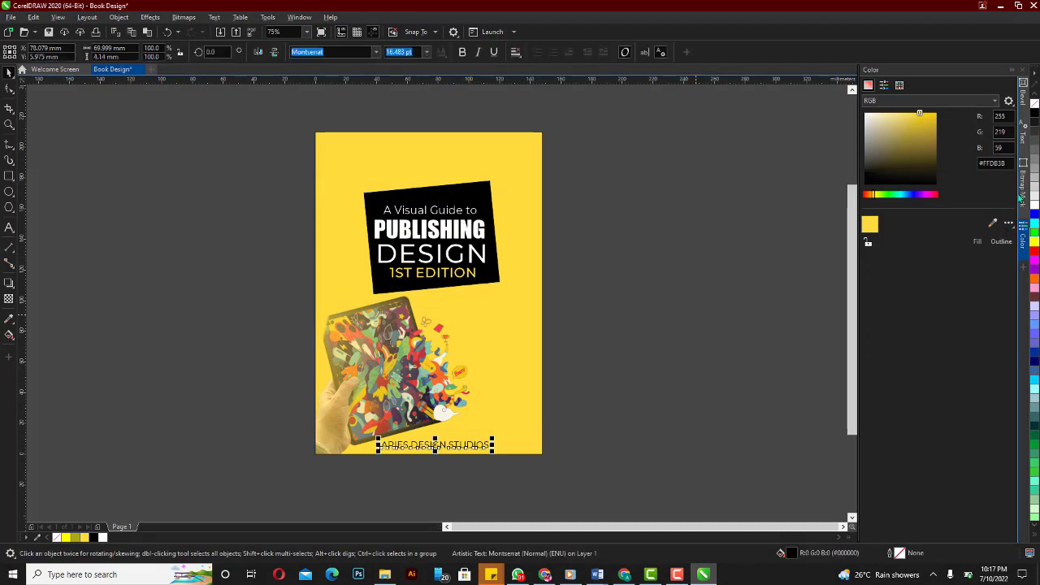
left_click(1024, 139)
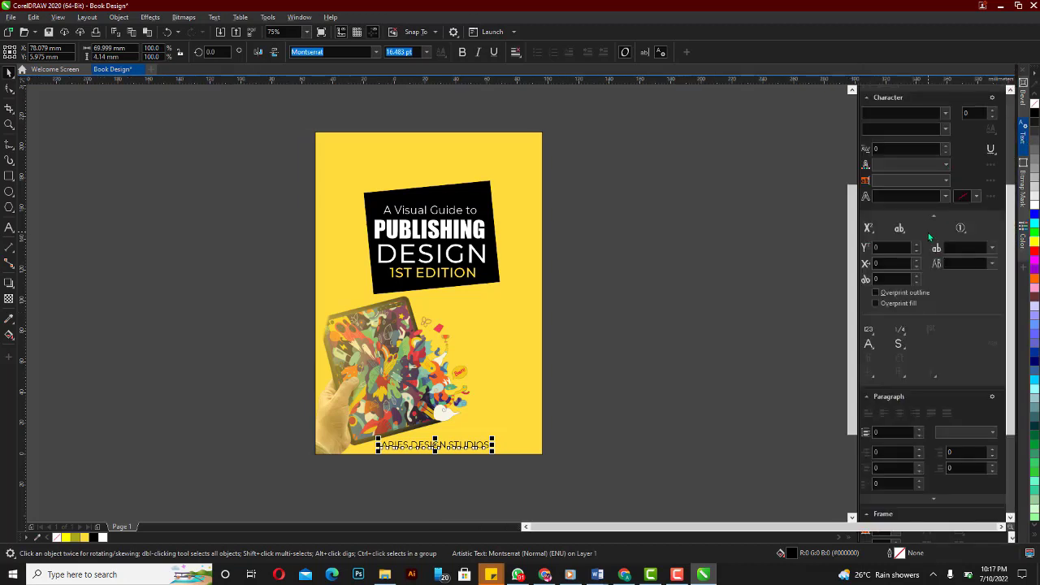
left_click(1024, 139)
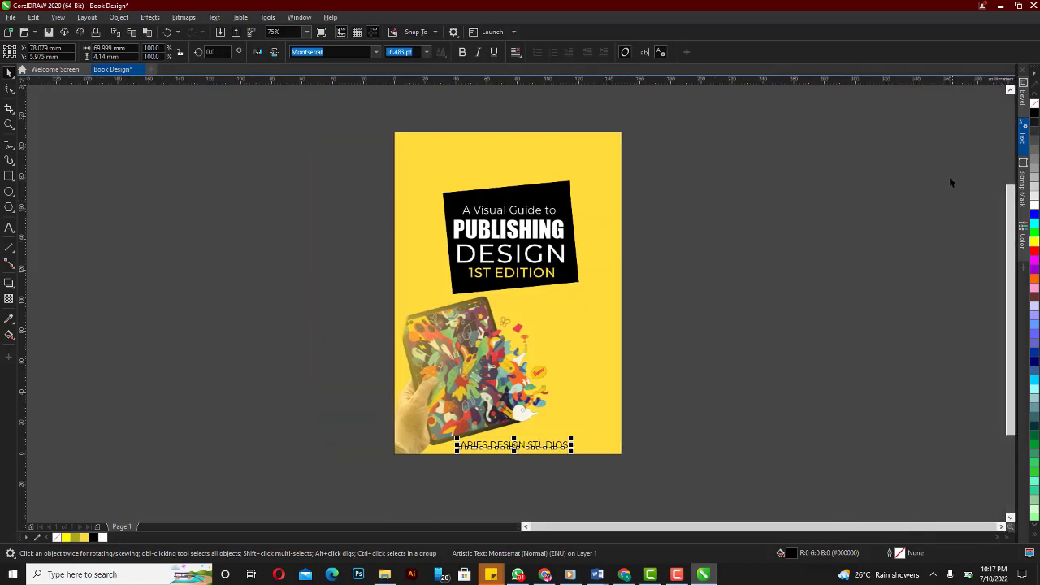
left_click(1024, 139)
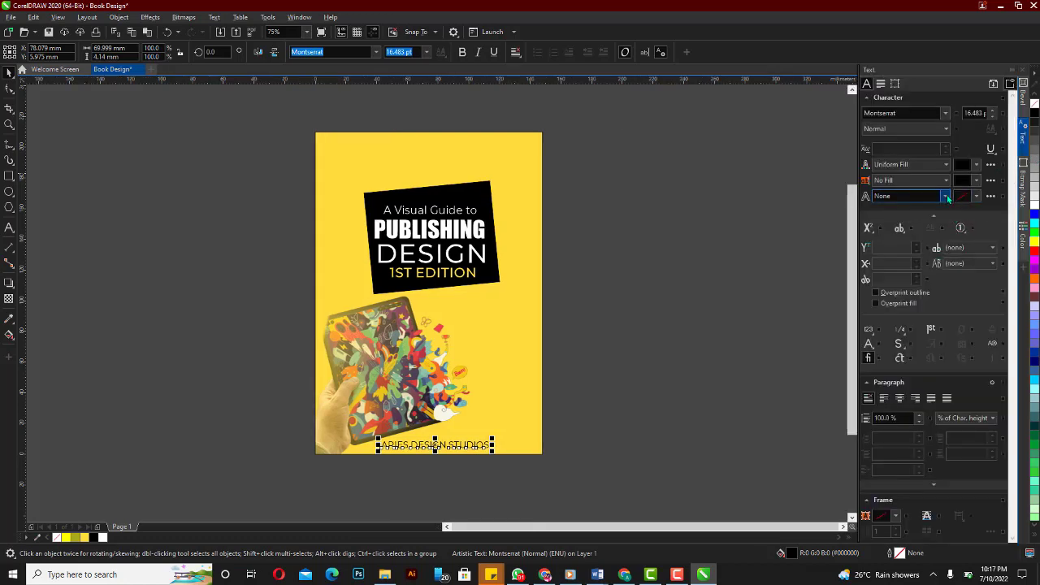
left_click(946, 197)
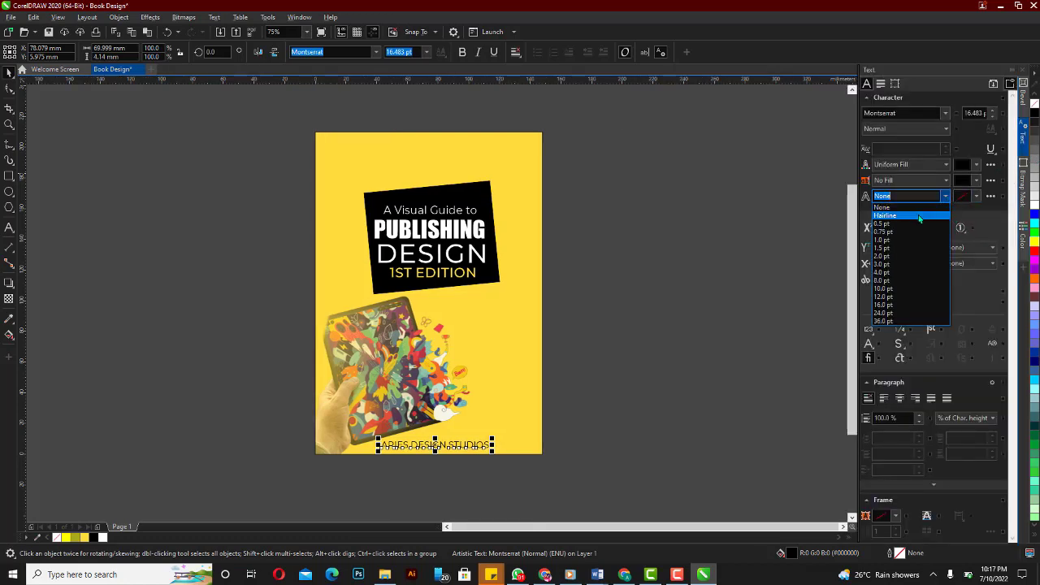
left_click(919, 216)
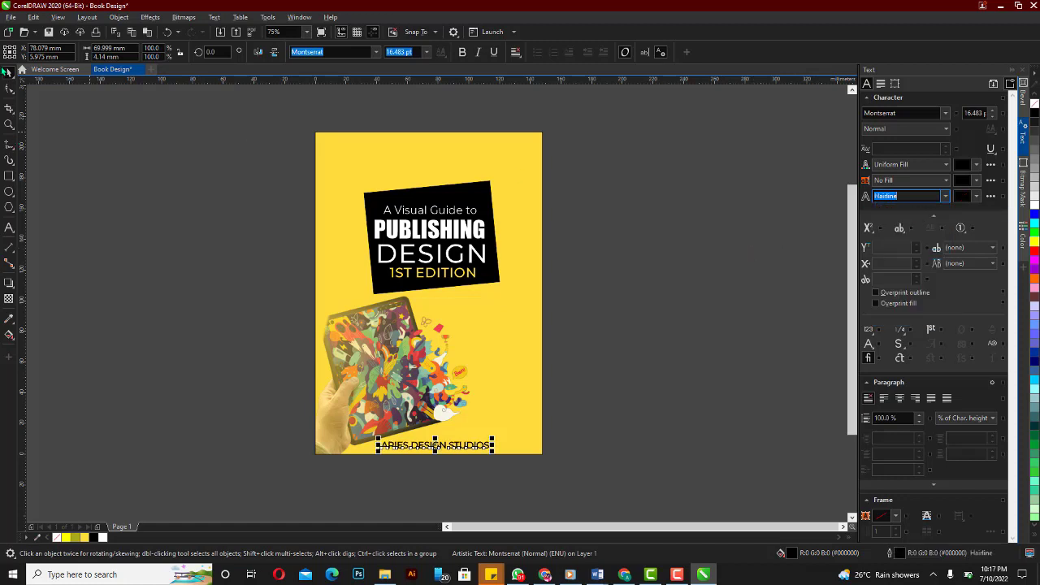
left_click(186, 221)
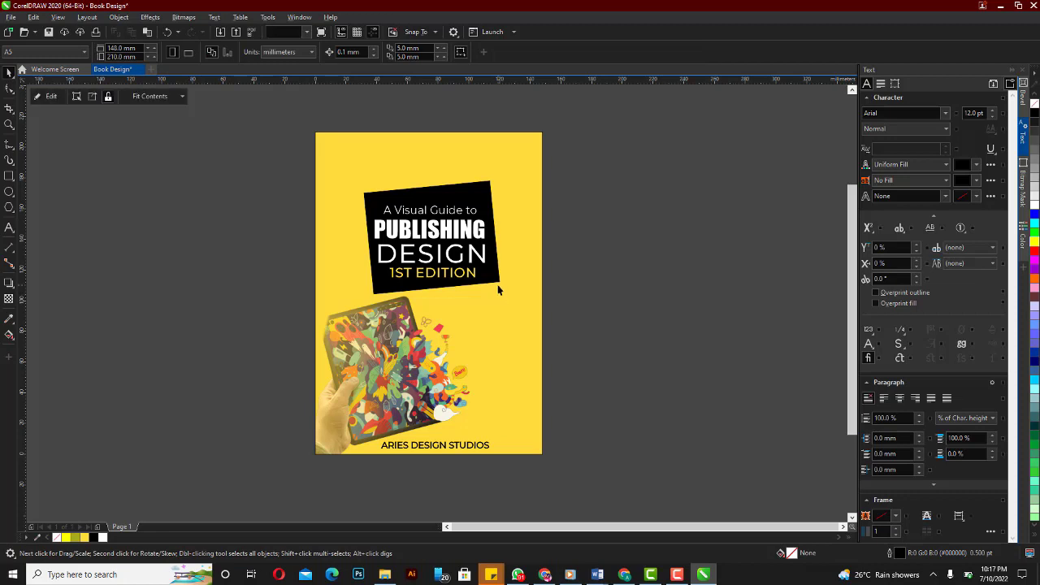
- Remove the outline from the yellow cover rectangle by setting its outline width to None
left_click(502, 188)
left_click(502, 189)
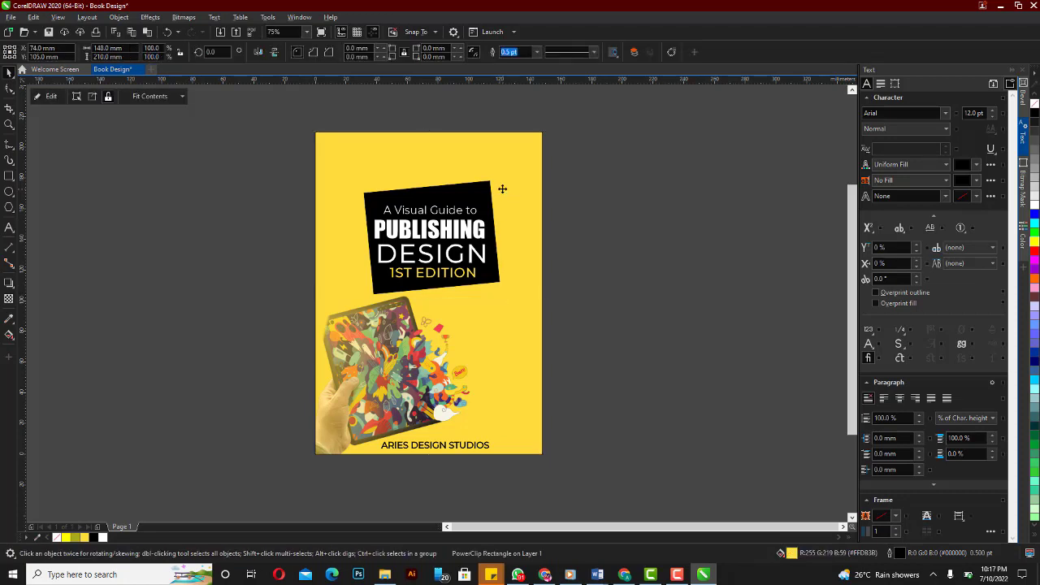
left_click(538, 52)
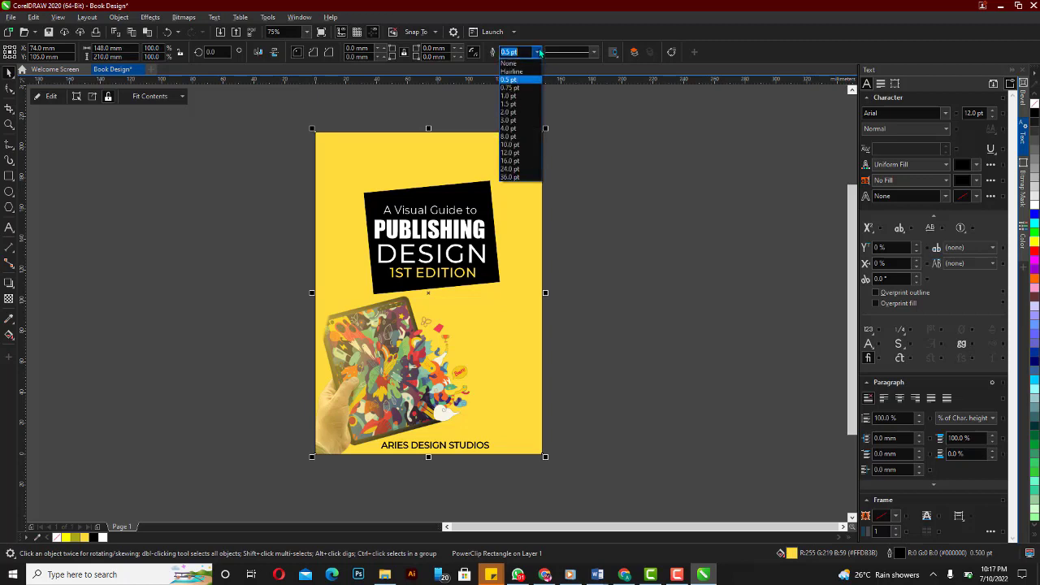
left_click(512, 65)
left_click(727, 227)
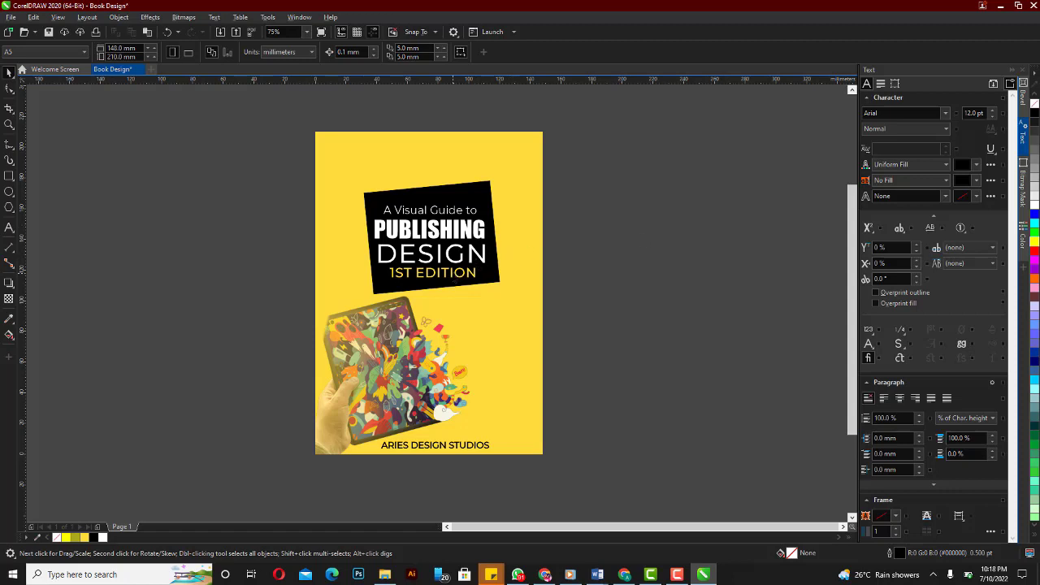
- Scale the "1ST EDITION" text down to about 44 mm wide and nudge it left and slightly down to centre it under "DESIGN"
left_click(452, 275)
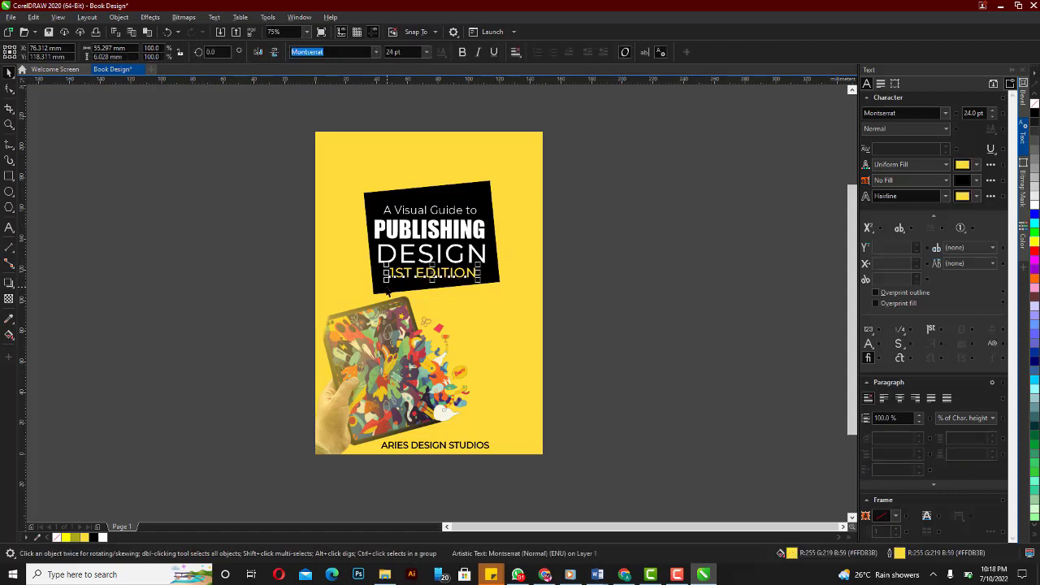
mouse_move(386, 280)
left_mouse_down()
mouse_move(446, 272)
mouse_move(404, 278)
left_mouse_up()
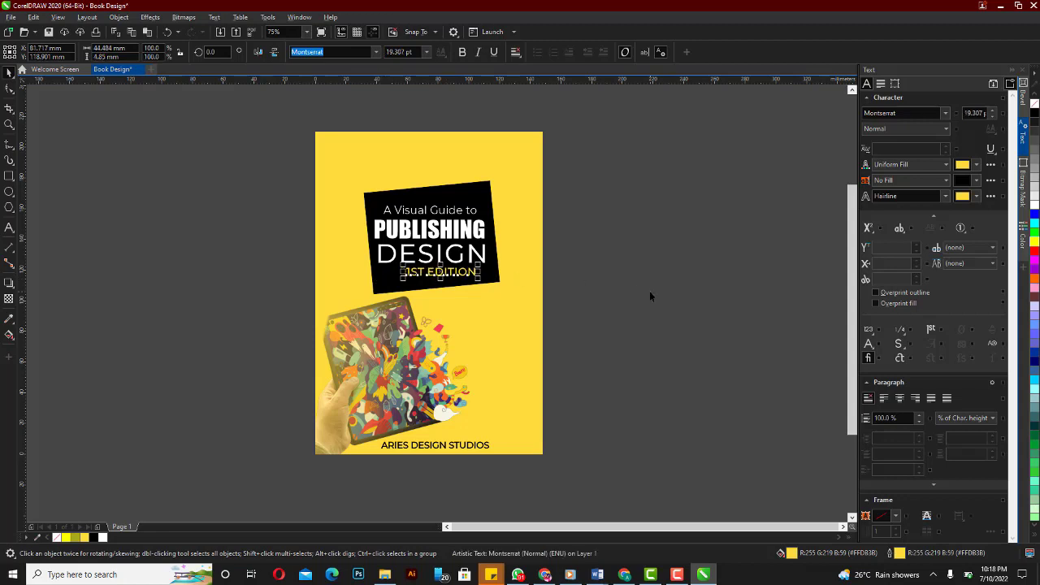
key("Left")
key("Left")
key("Left")
key("Left")
key("Left")
key("Left")
key("Left")
key("Left")
key("Left")
key("Left")
key("Left")
key("Left")
key("Left")
key("Left")
key("Left")
key("Left")
key("Left")
key("Left")
key("Left")
key("Left")
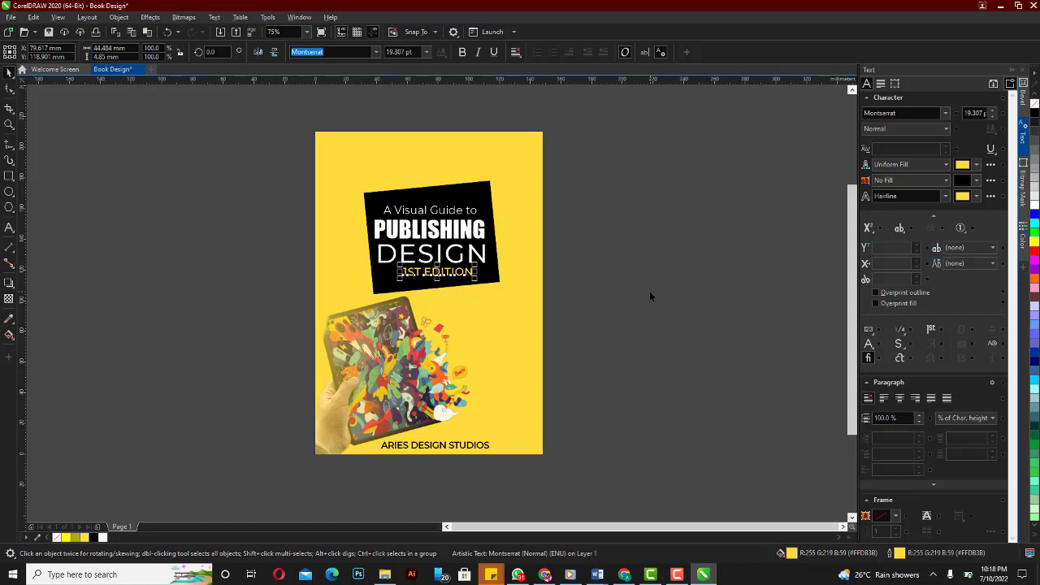
key("Down")
key("Down")
key("Down")
key("Down")
key("Down")
key("Down")
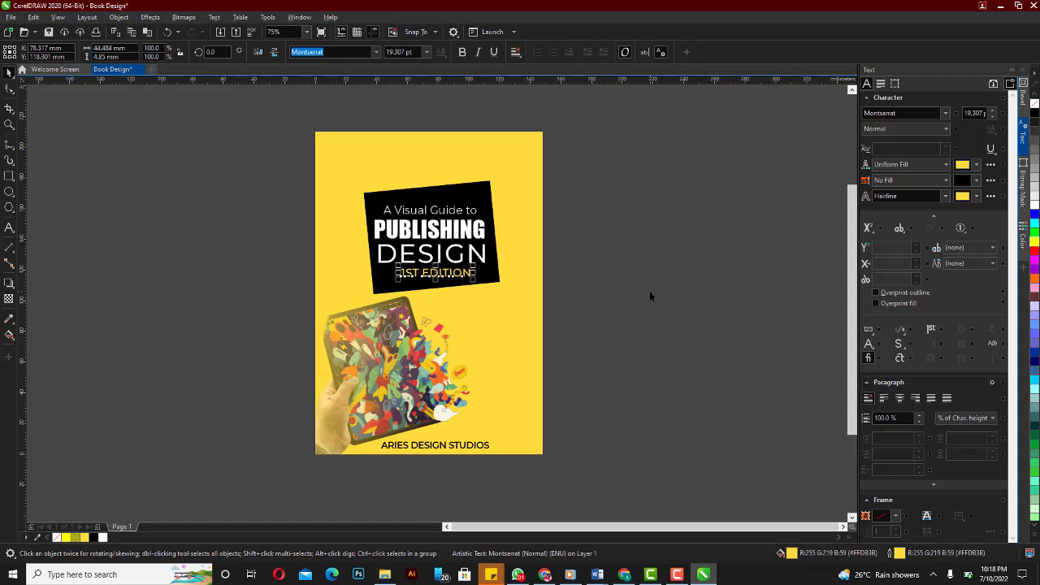
left_click(582, 255)
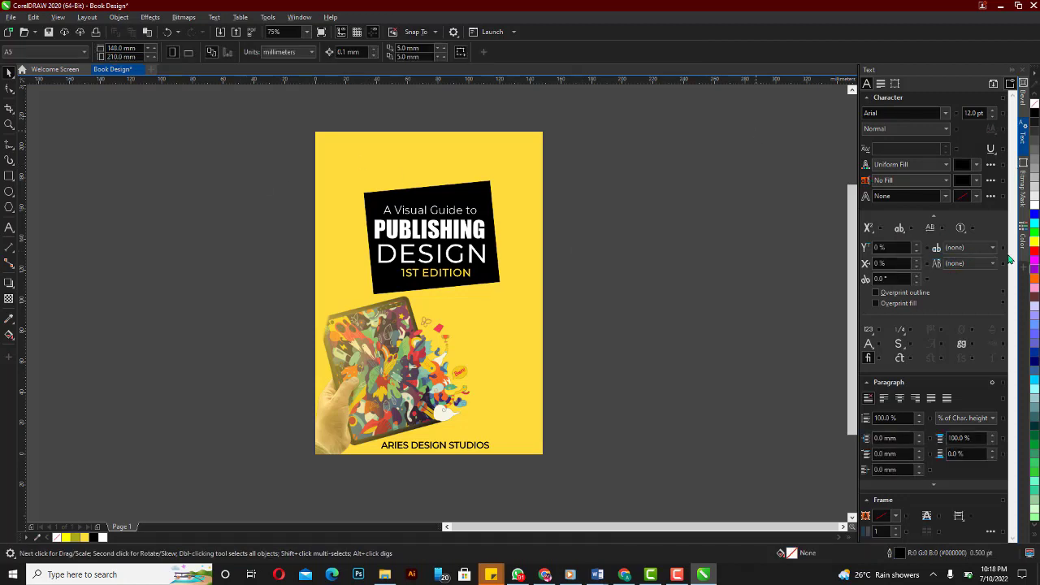
left_click(1023, 122)
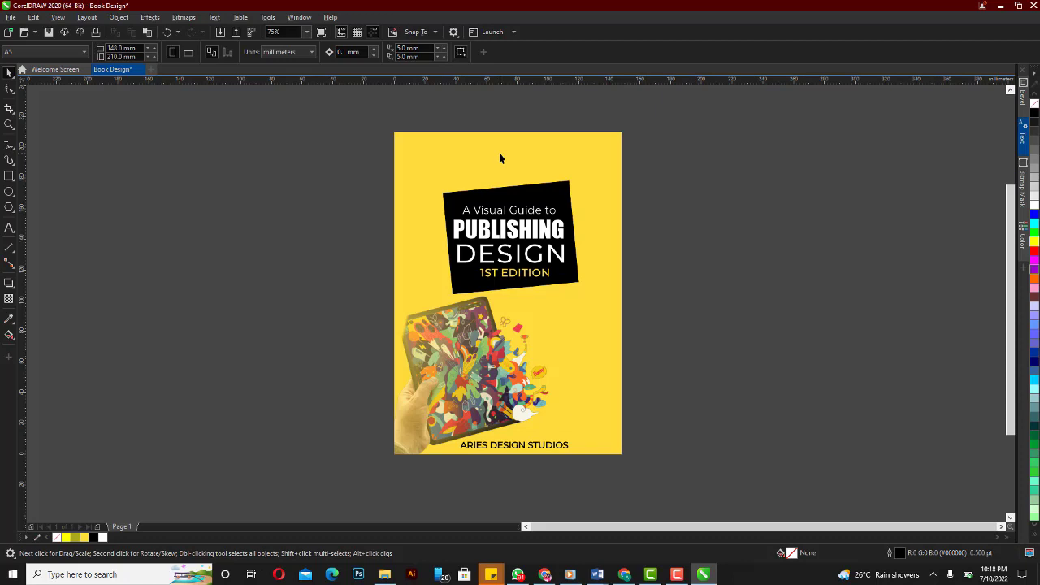
- Select all cover objects and export only the selection to the Desktop as a JPG named "Book Design"
key("ctrl+a")
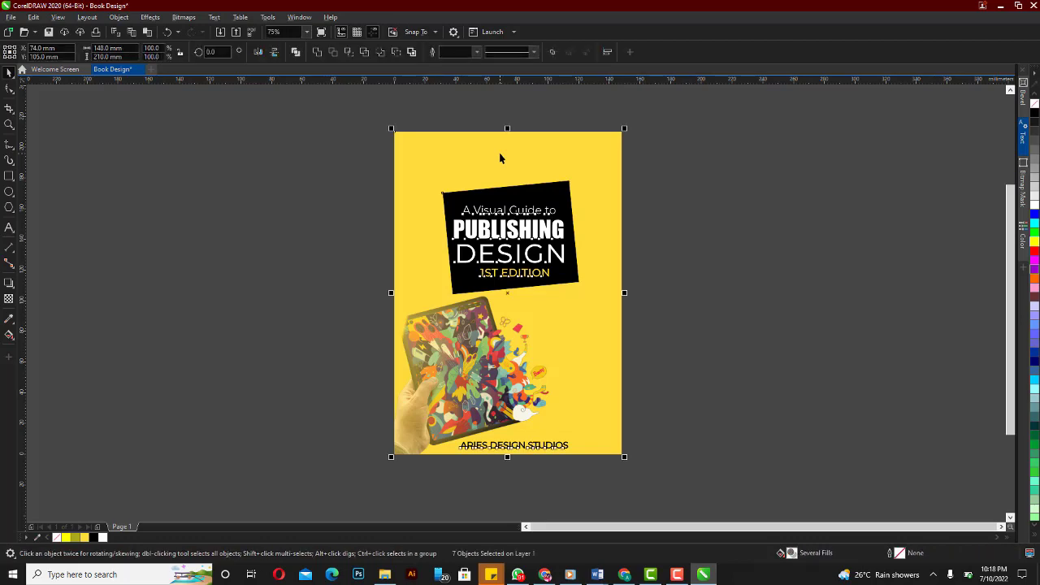
key("ctrl+e")
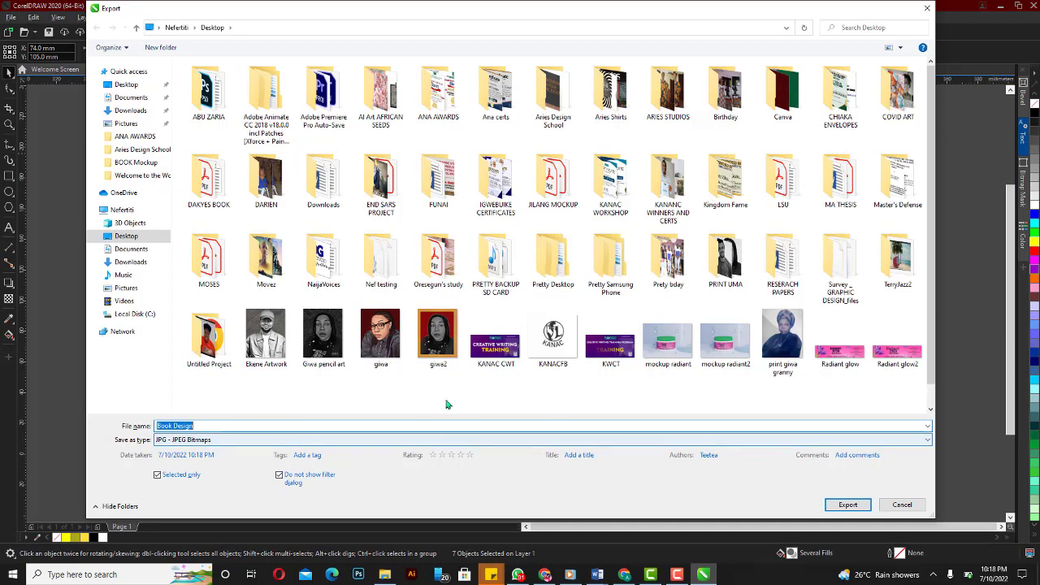
left_click(845, 506)
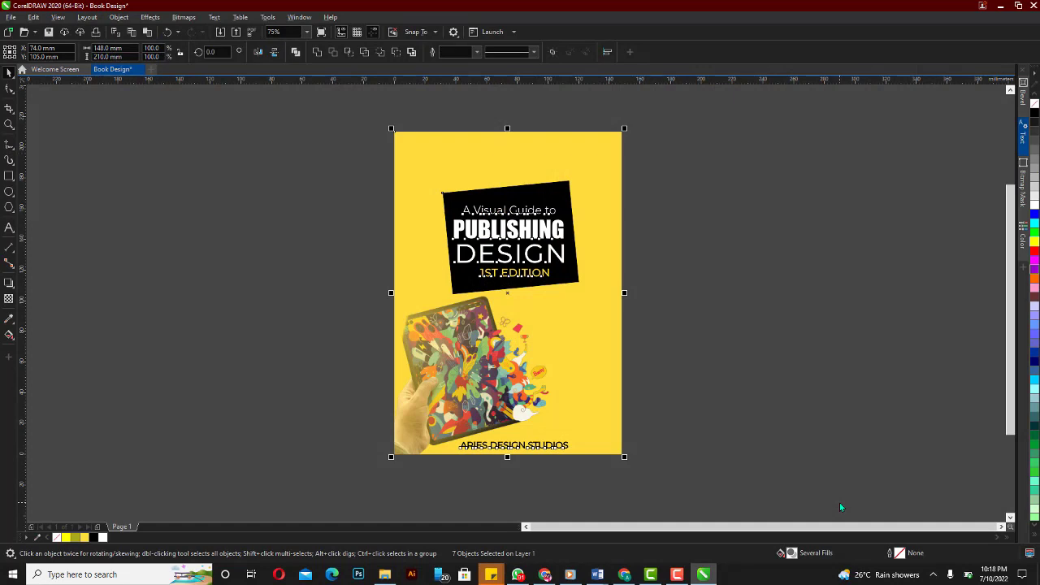
left_click(862, 375)
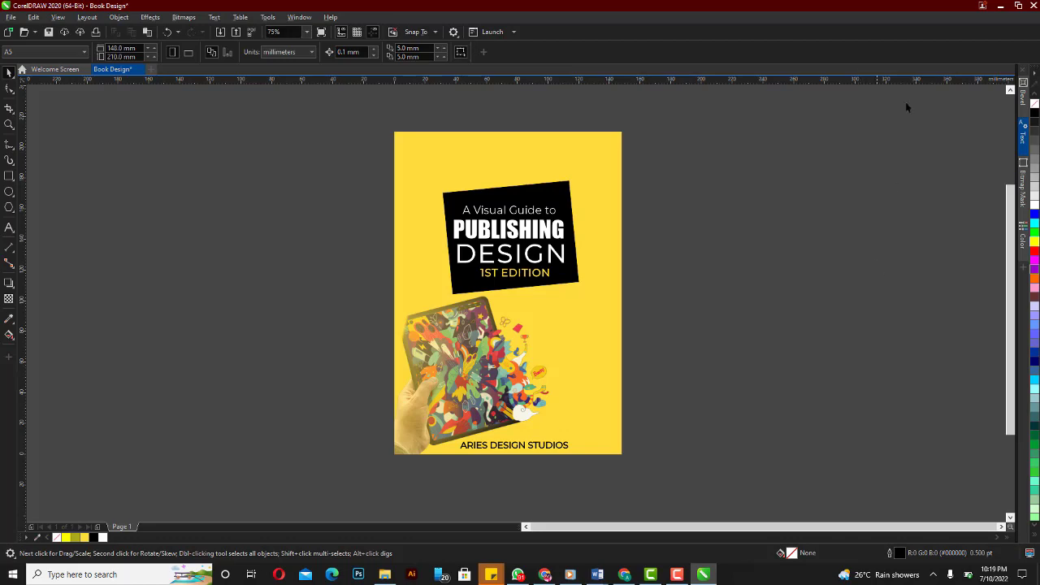
- Switch to Chrome and search Google for "free movkup" in a new tab
left_click(1000, 5)
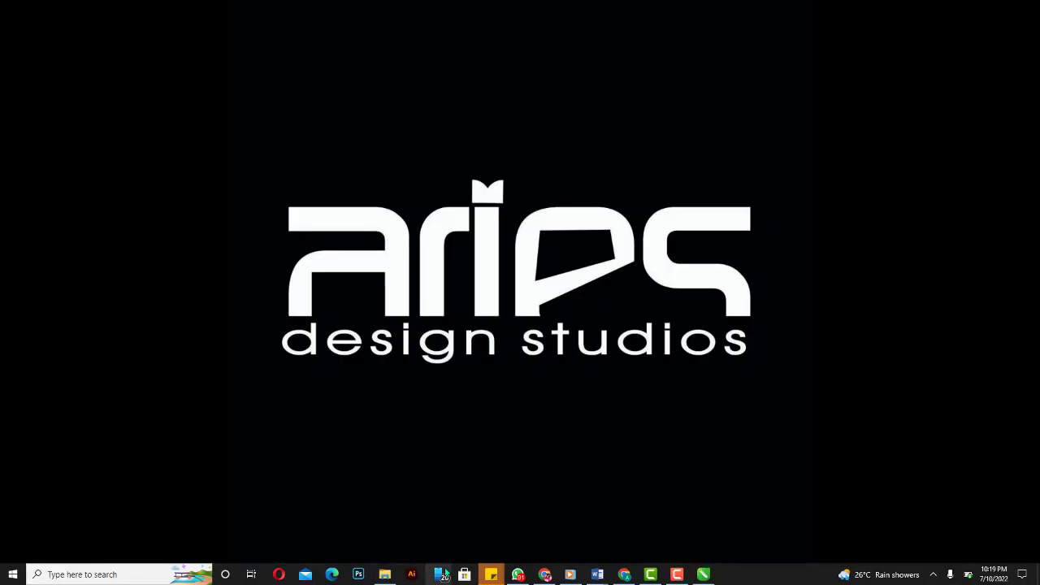
left_click(908, 9)
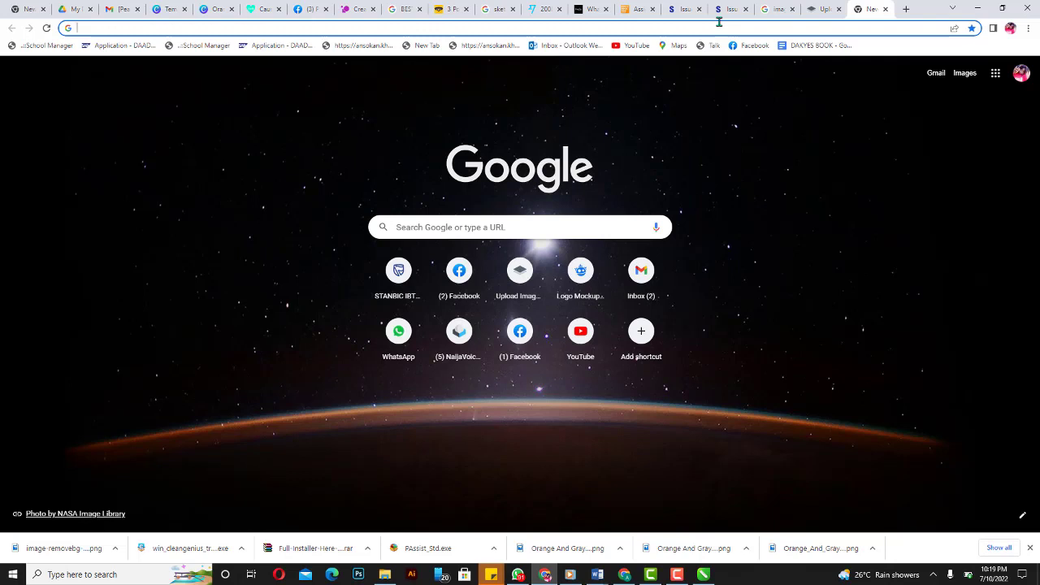
type("free m")
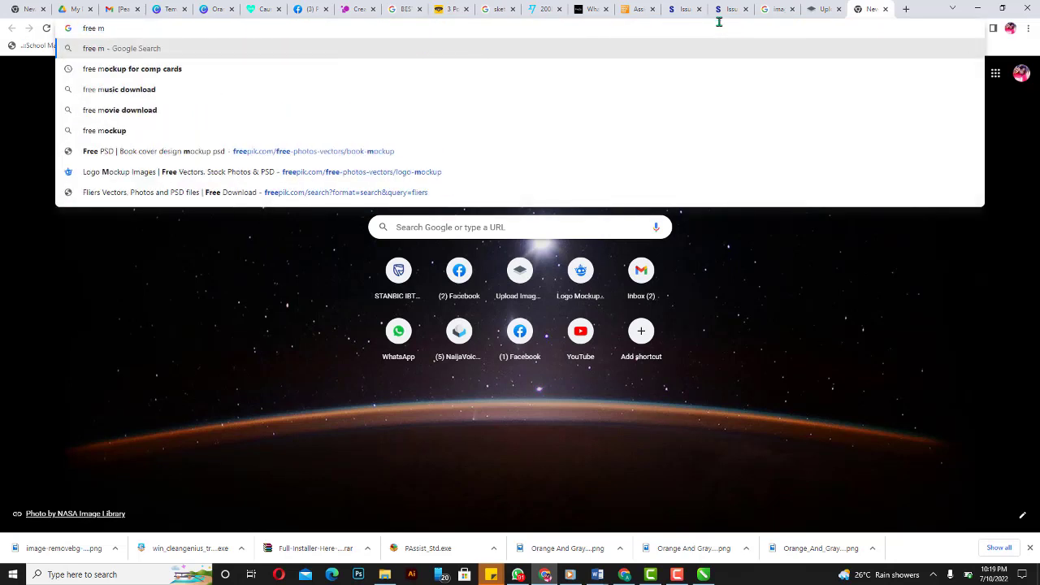
type("ovkup")
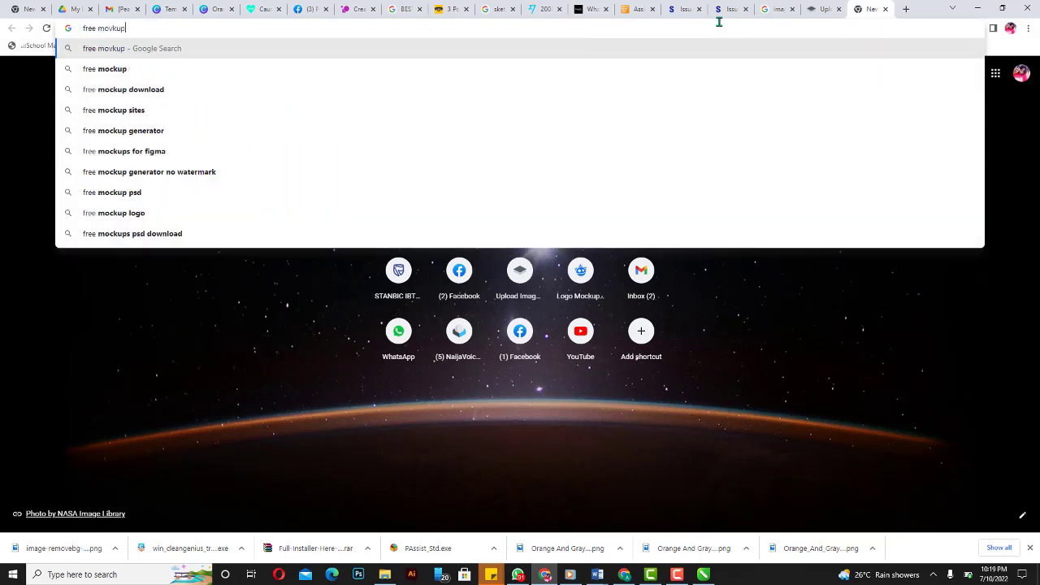
key("Return")
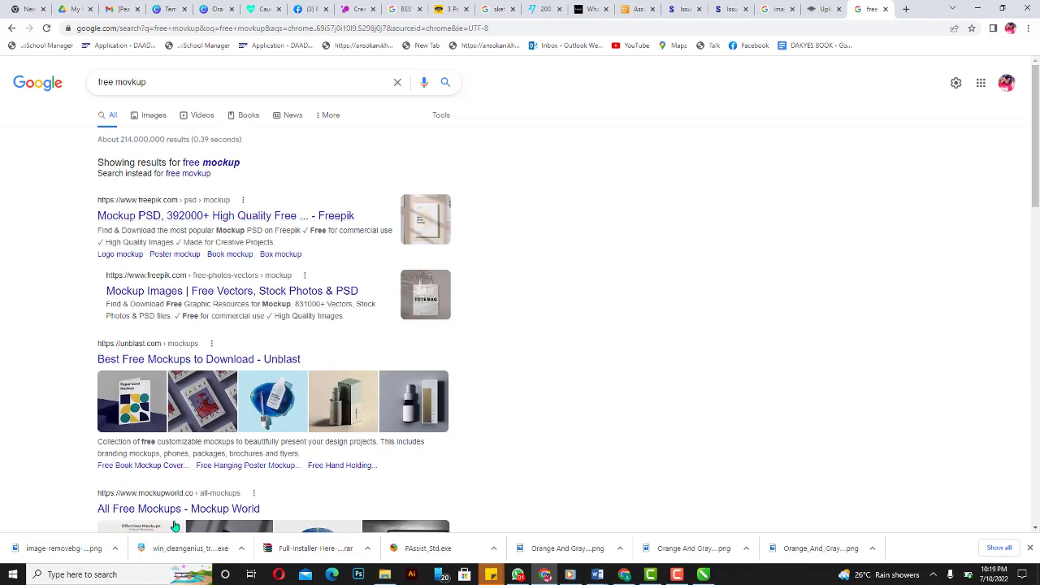
- Open Freepik's Mockup PSD result, search the site for "book" and look over the PSD mockups
left_click(161, 215)
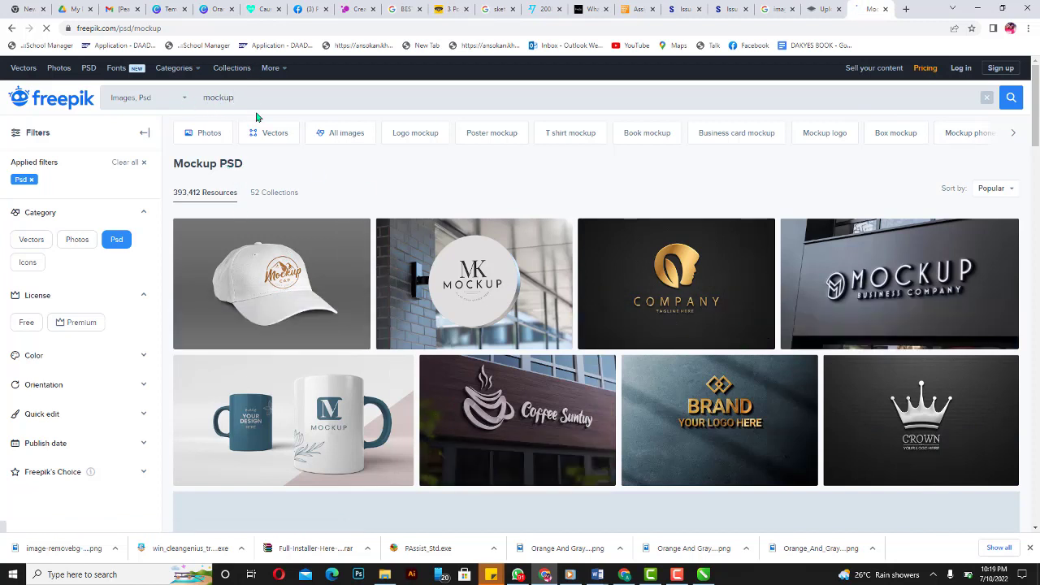
left_click_drag(244, 102, 181, 98)
type("book")
key("Return")
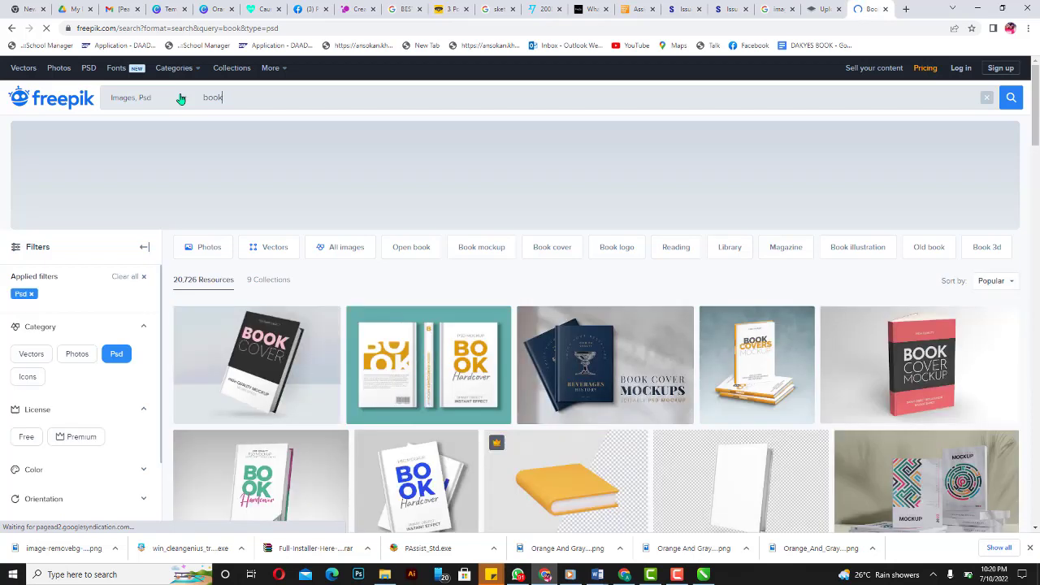
scroll(181, 99, "down", 6)
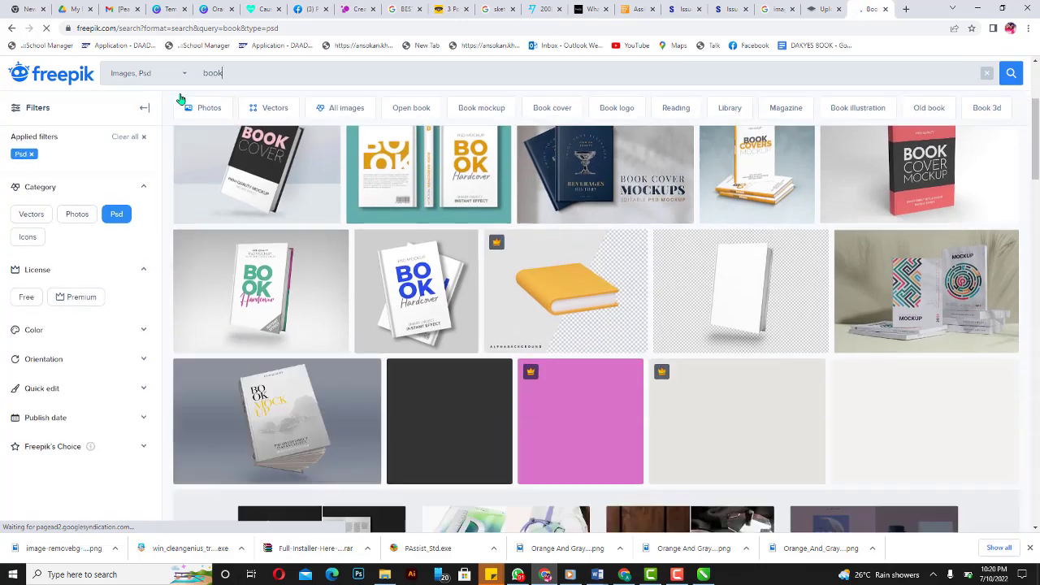
scroll(180, 98, "up", 6)
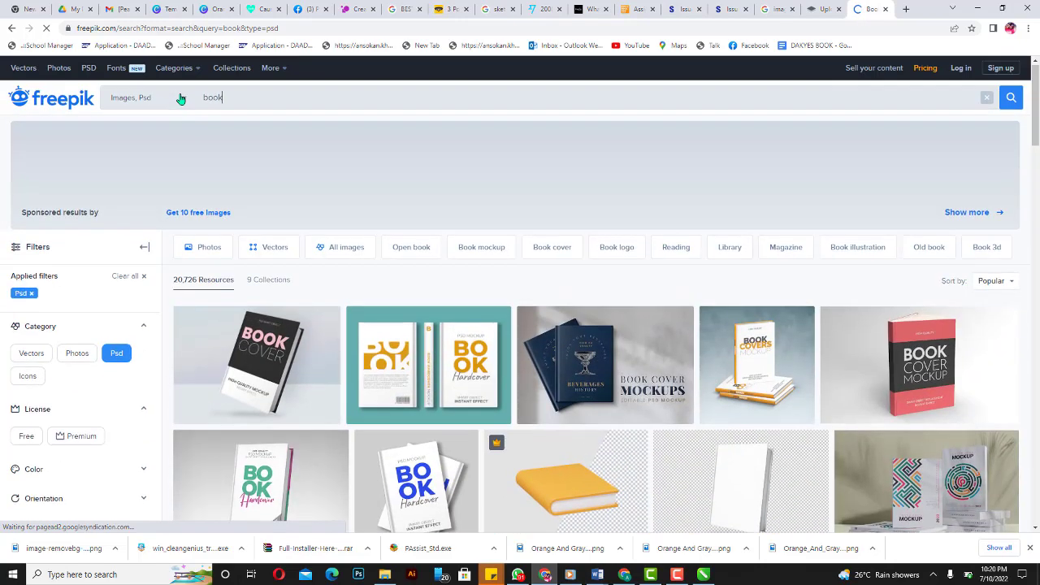
scroll(180, 99, "down", 6)
scroll(181, 98, "up", 6)
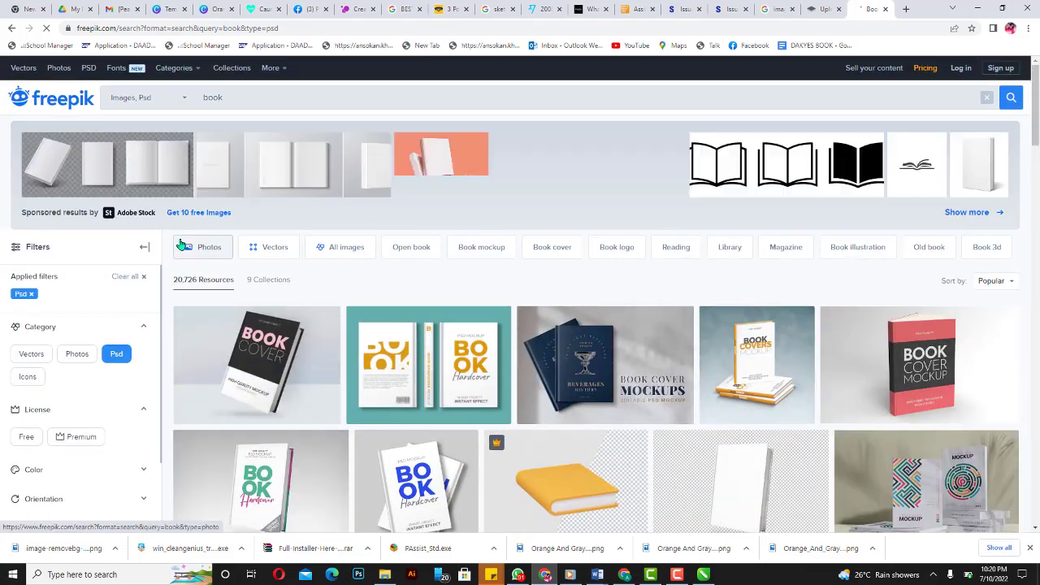
- Switch to File Explorer and open the book-cover-assortment-wooden-background-with-cup-coffee folder inside Downloads > BOOK Mockup
left_click(980, 7)
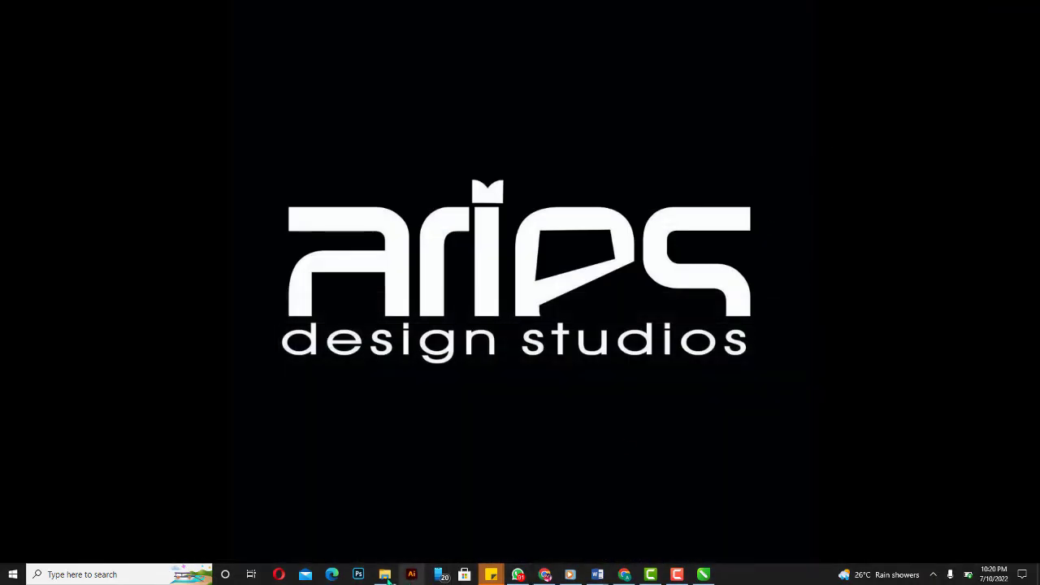
left_click(385, 579)
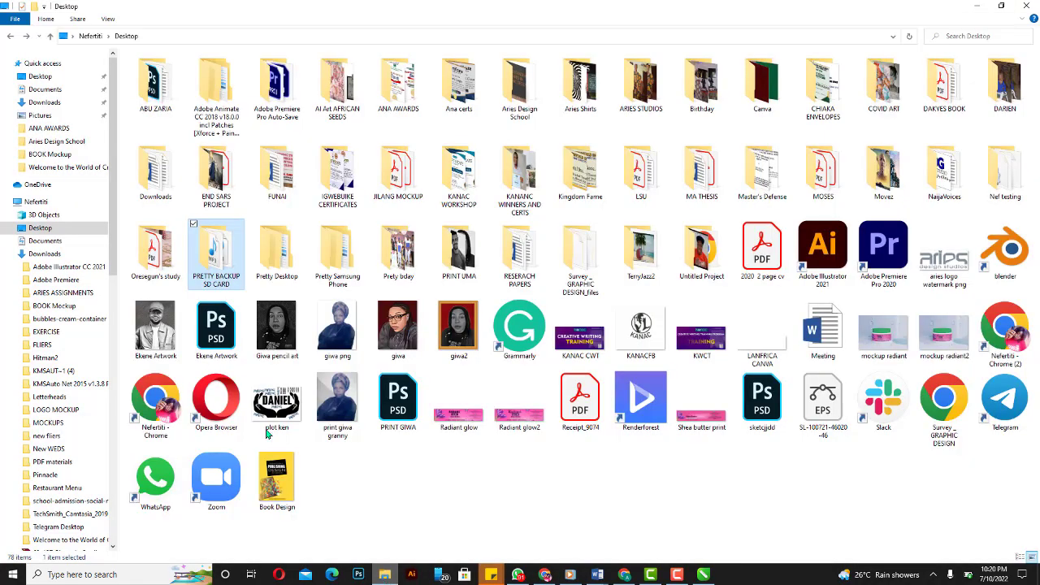
left_click(49, 103)
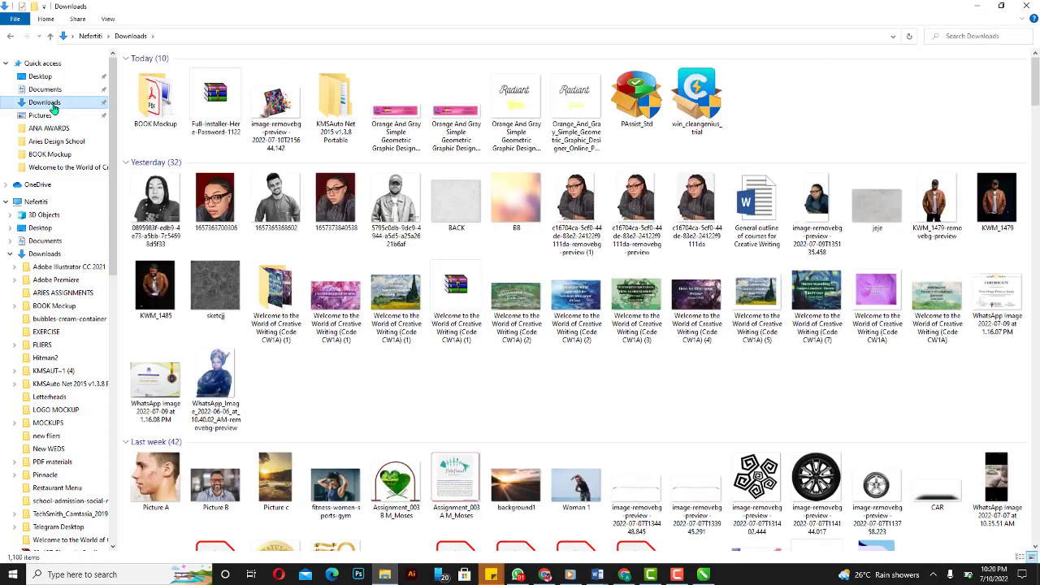
double_click(163, 121)
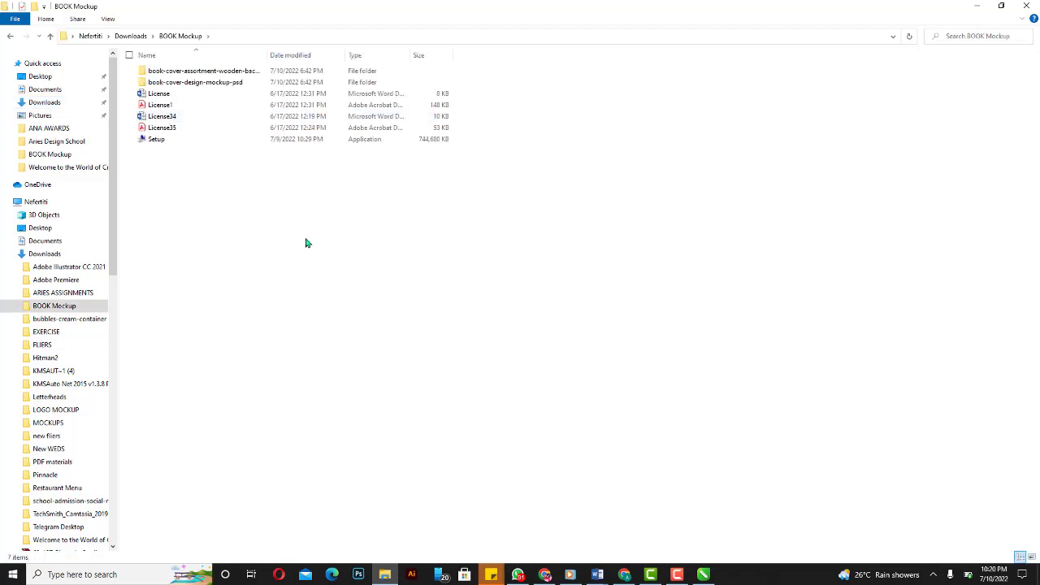
left_click(218, 73)
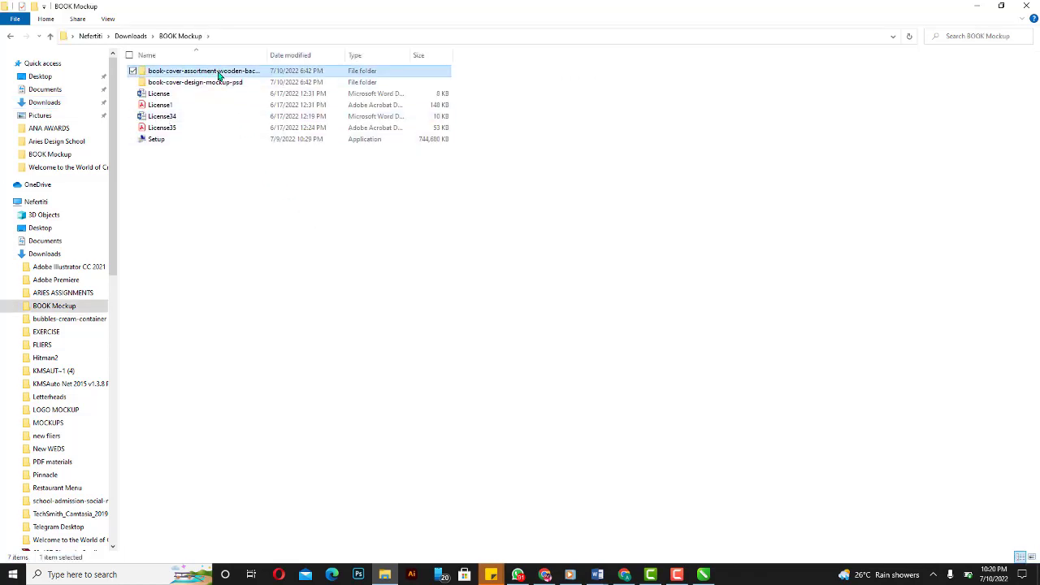
double_click(218, 71)
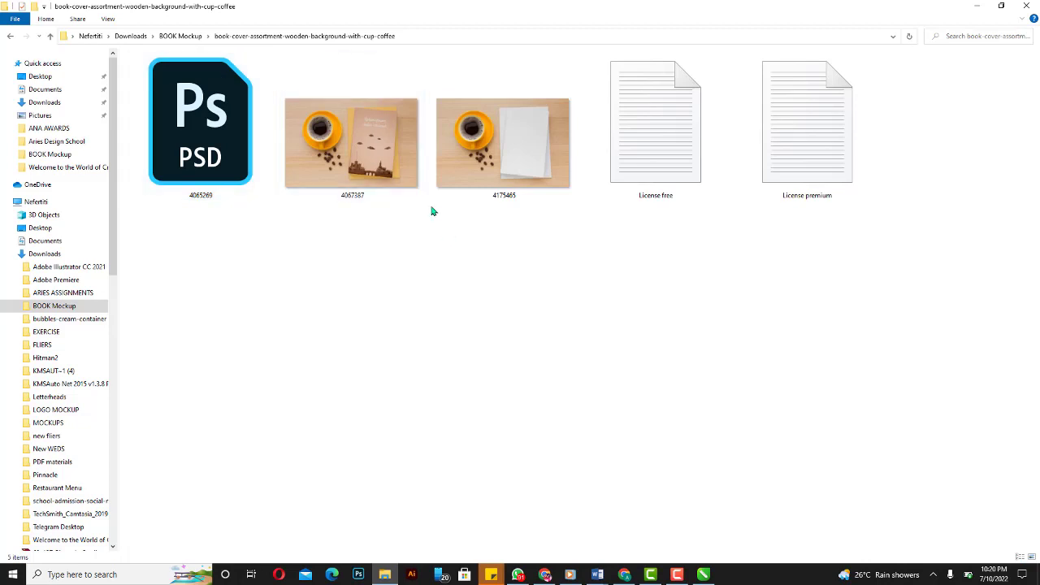
- Preview the 4067387 mockup image, close the preview and open the 4065269 PSD in Photoshop
left_click(389, 165)
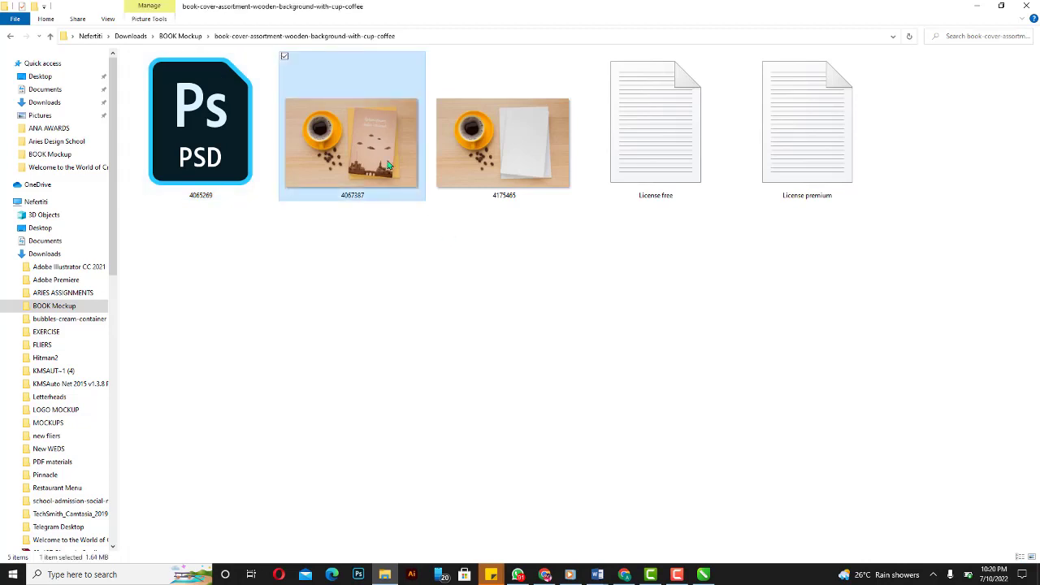
double_click(388, 165)
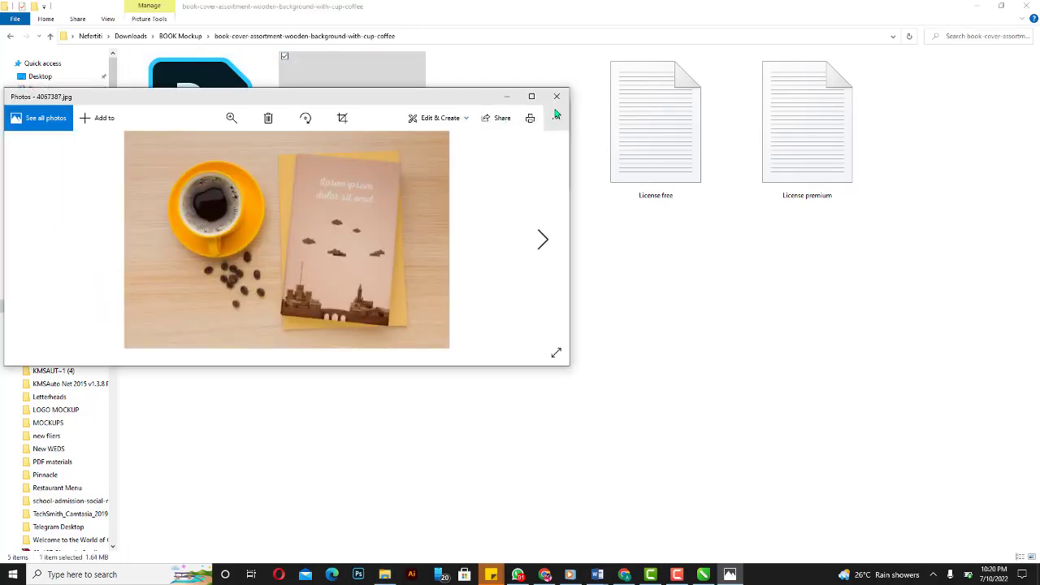
left_click(557, 96)
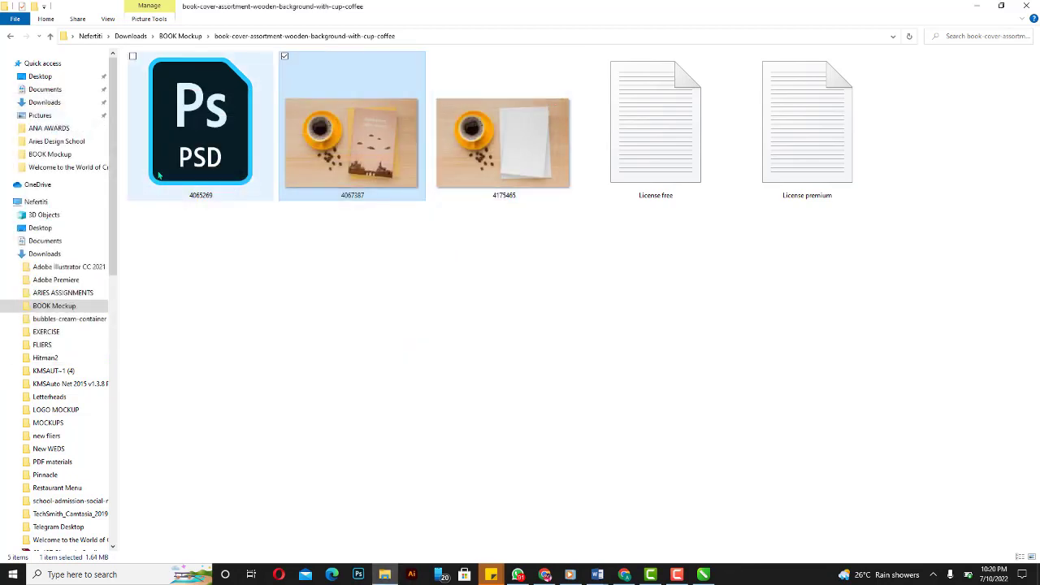
left_click(159, 175)
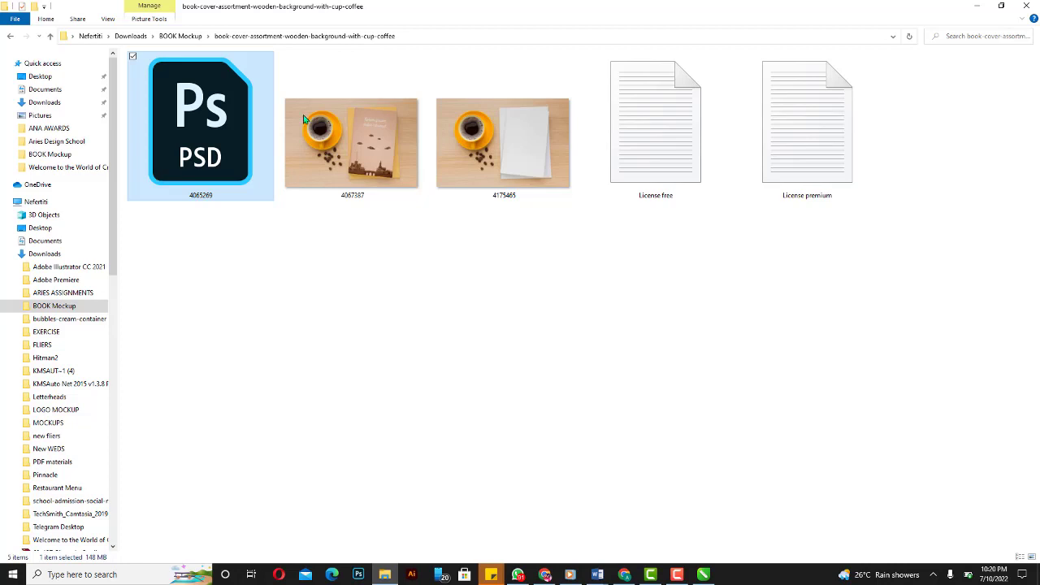
double_click(383, 154)
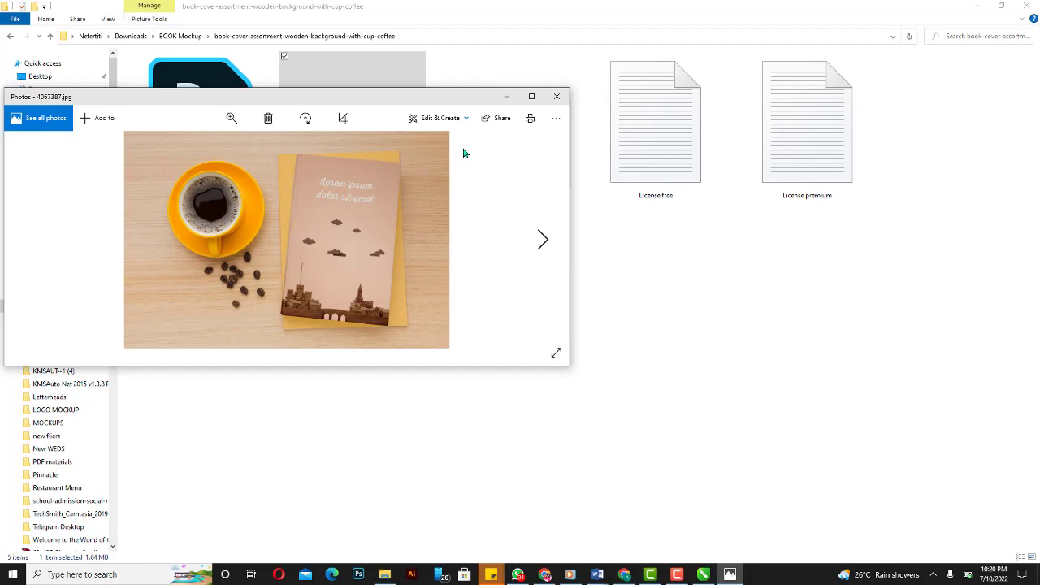
left_click(559, 98)
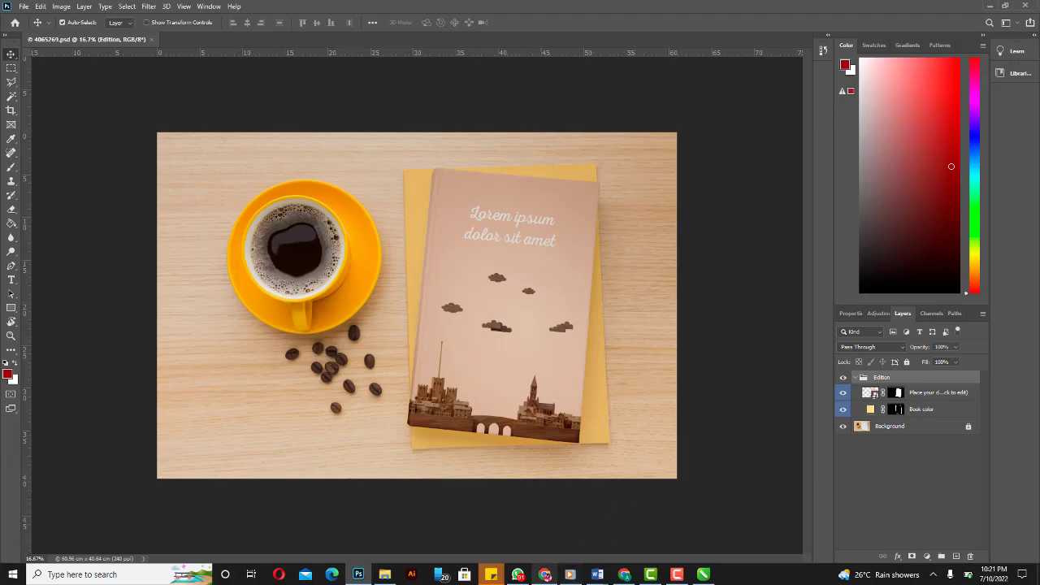
- Switch to Chrome and browse the Freepik book results, comparing crown-marked premium mockups with the free ones
left_click(543, 576)
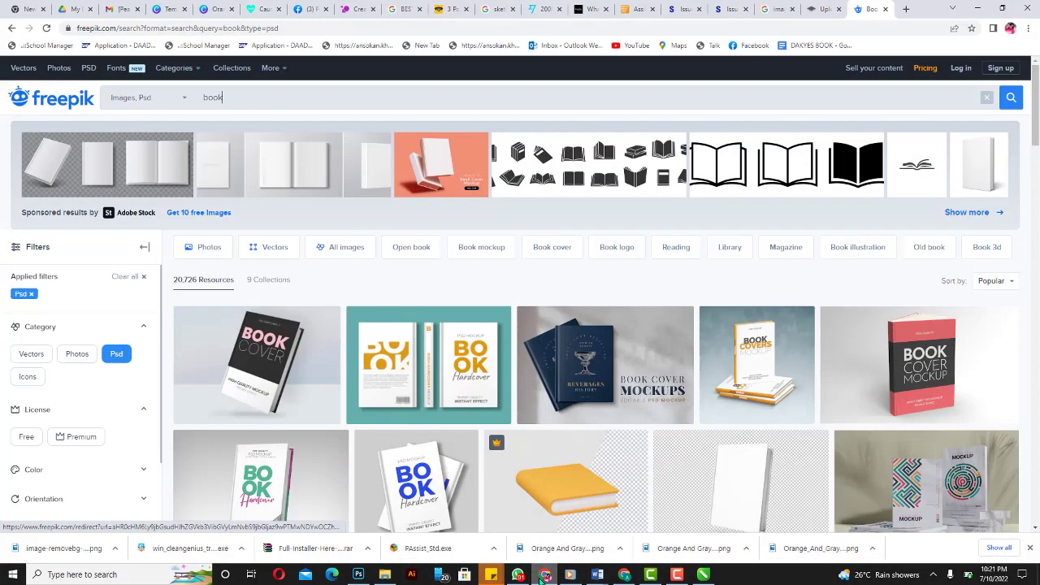
key("Page_Down")
key("Page_Down")
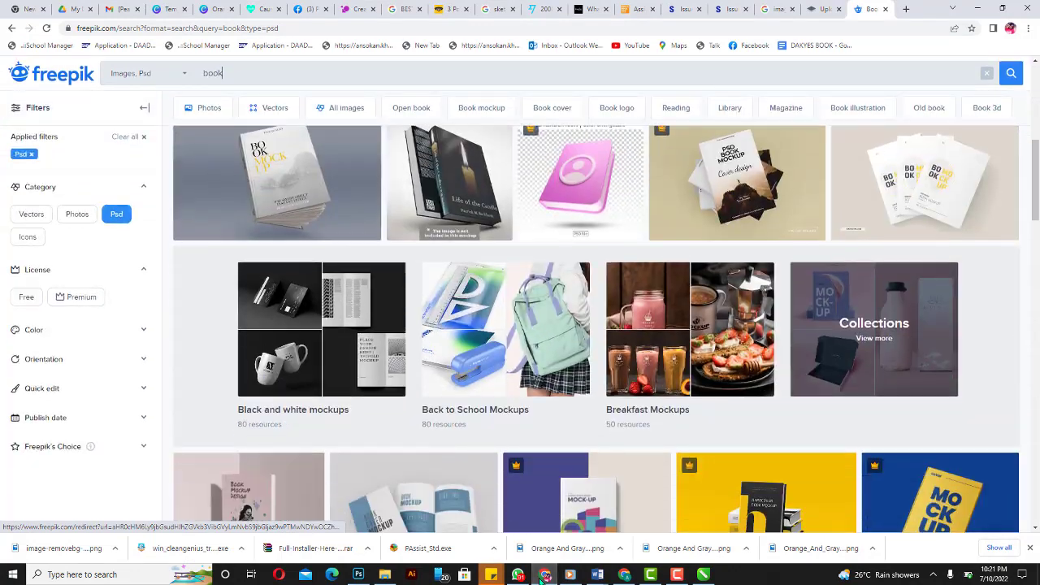
key("Page_Down")
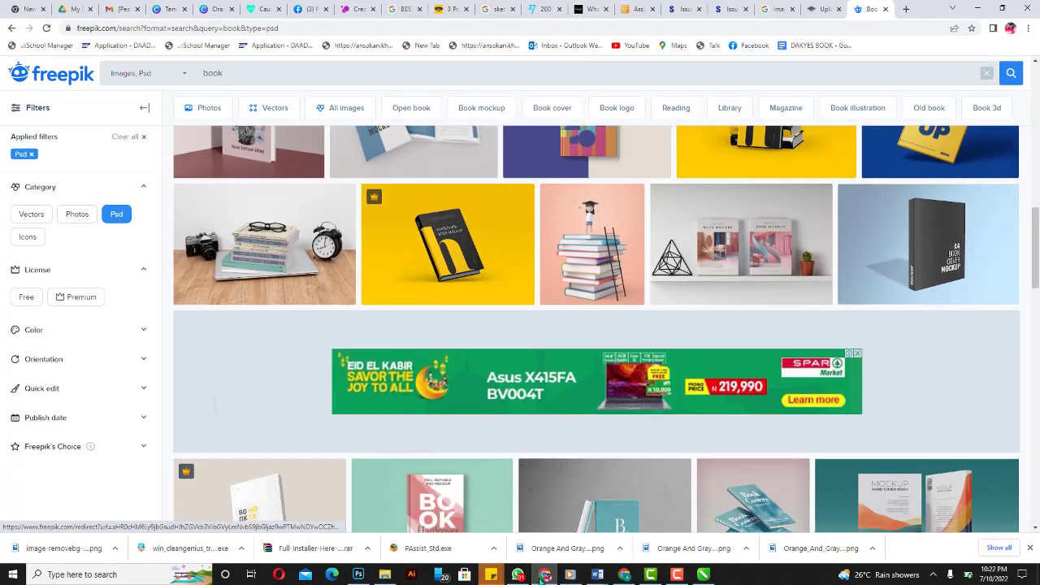
key("Page_Up")
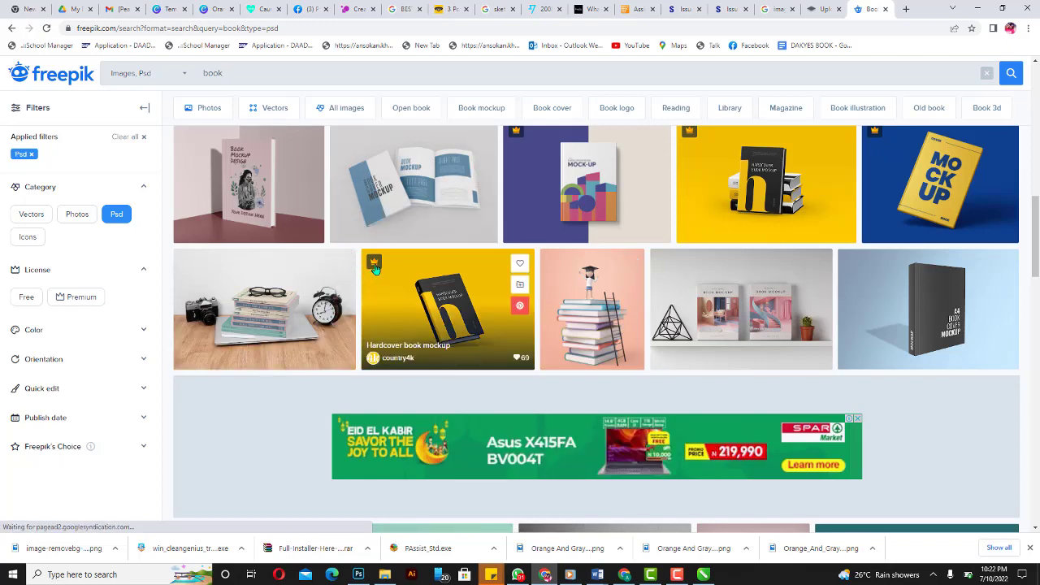
scroll(375, 269, "up", 3)
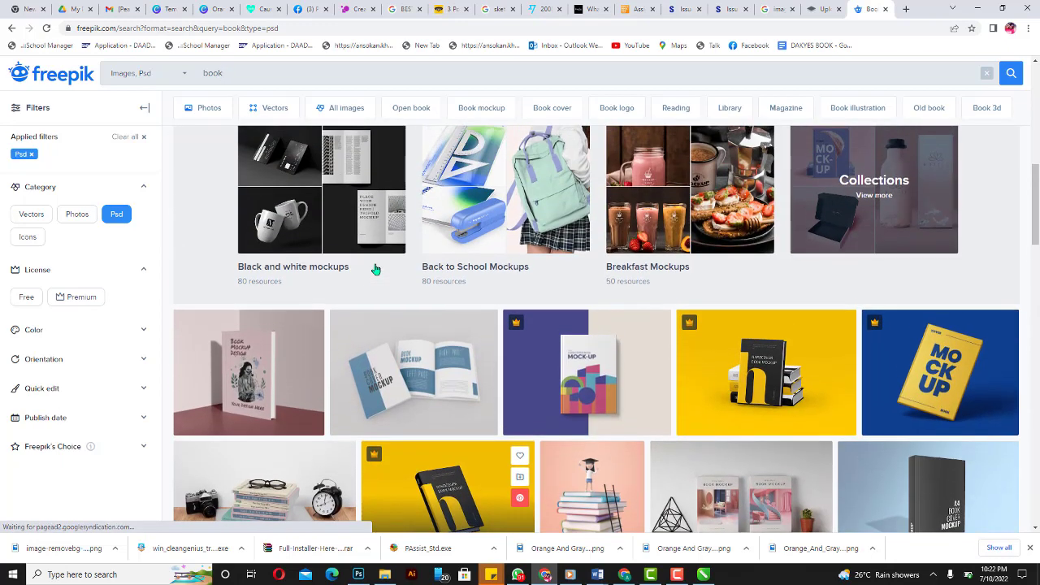
scroll(777, 209, "down", 5)
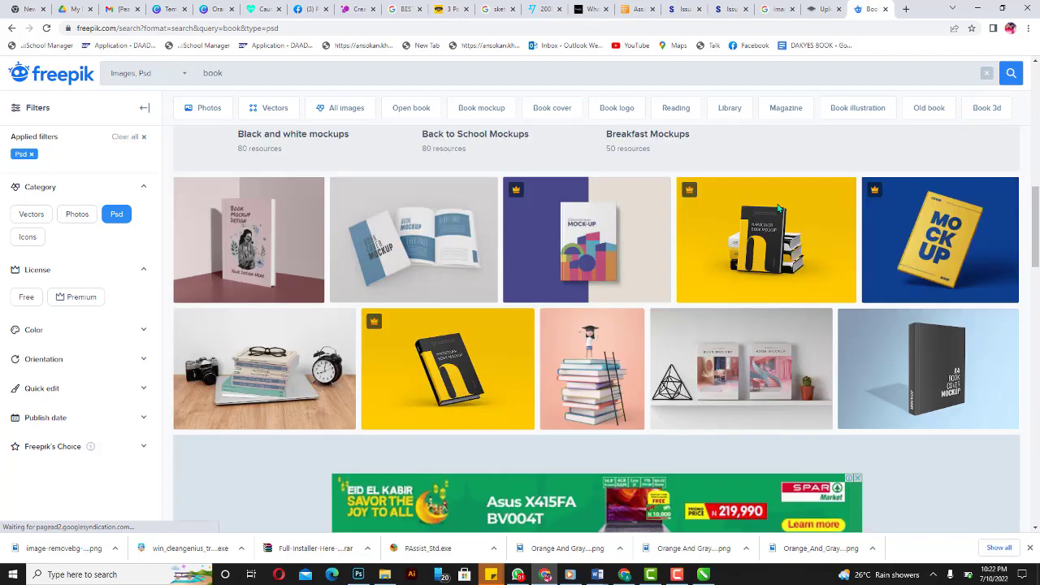
scroll(778, 209, "up", 4)
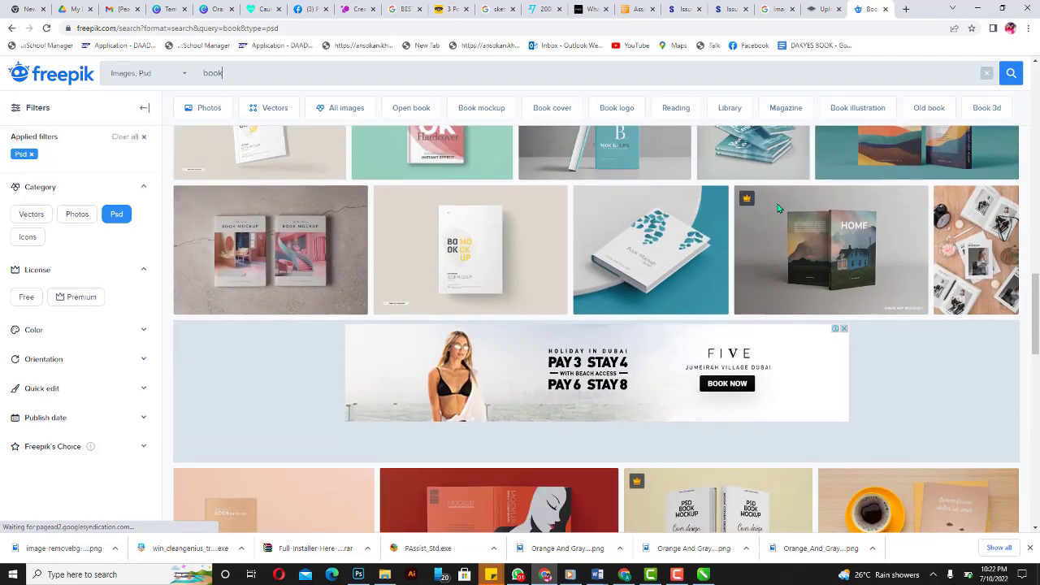
- View the "Beautiful book cover mockup" page, look through further book results and return to Photoshop
left_click(640, 254)
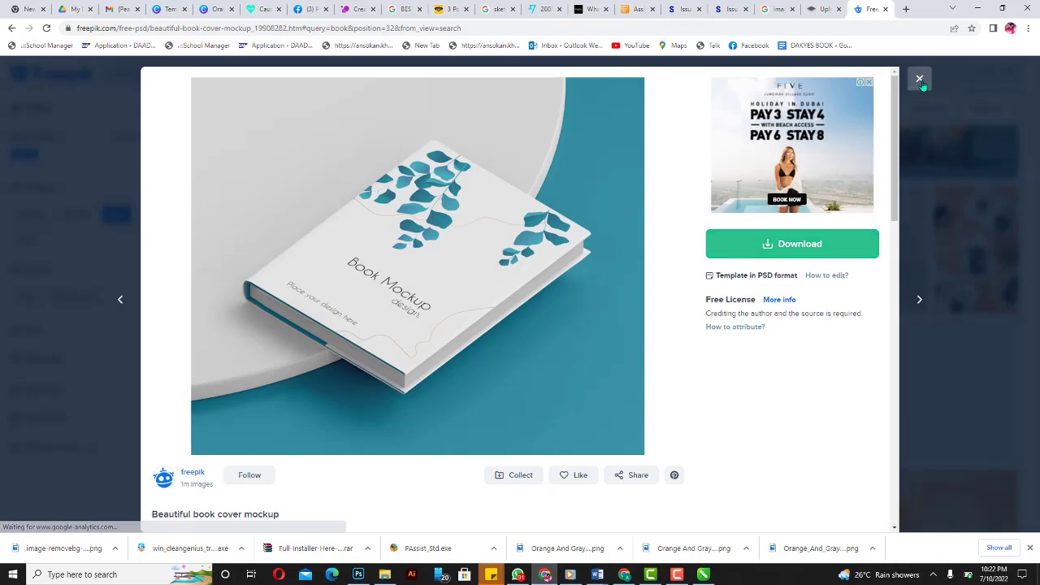
left_click(922, 84)
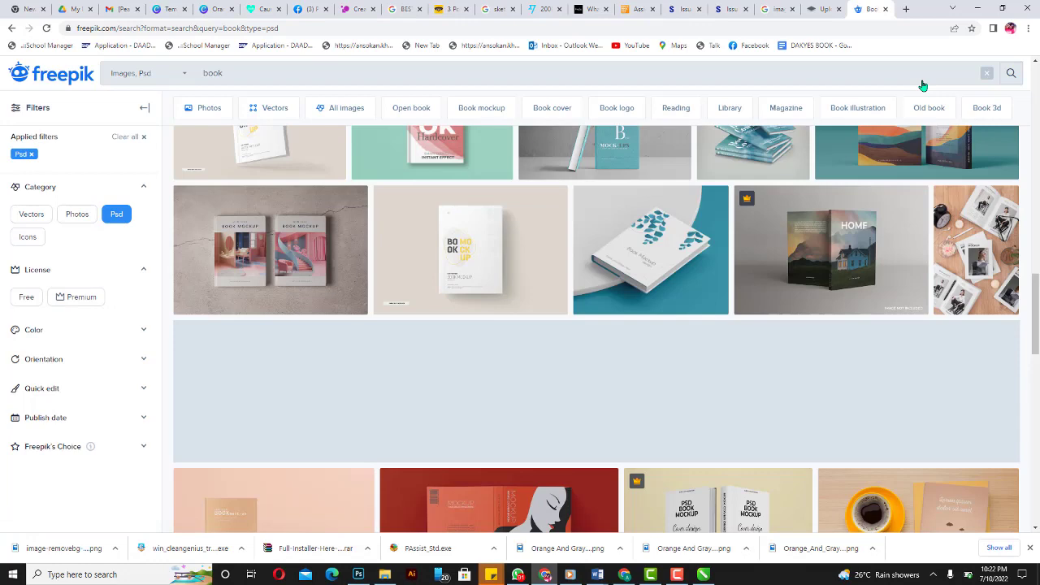
scroll(922, 84, "down", 4)
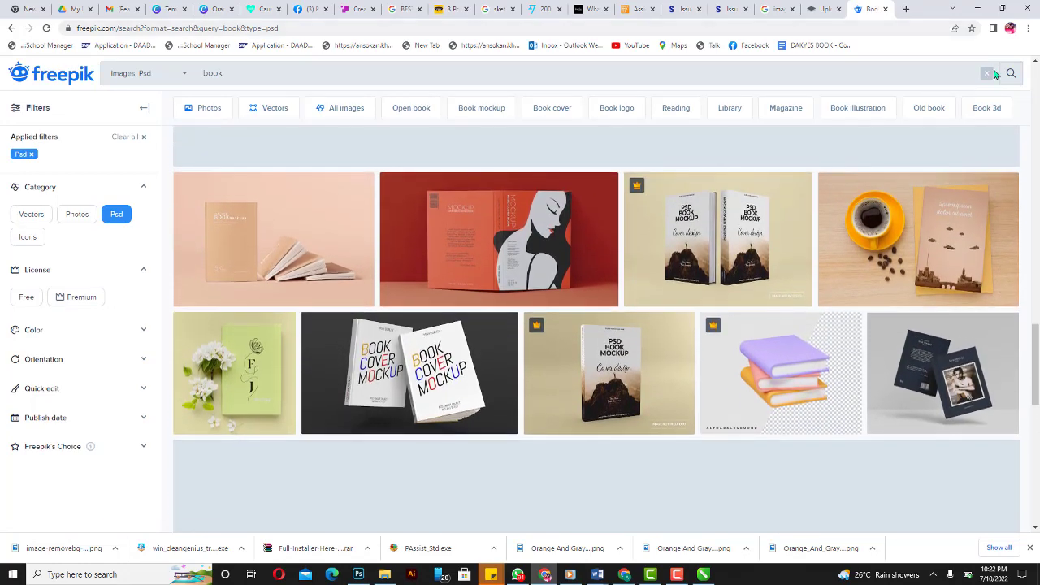
scroll(657, 312, "down", 1)
scroll(657, 312, "down", 2)
left_click(981, 7)
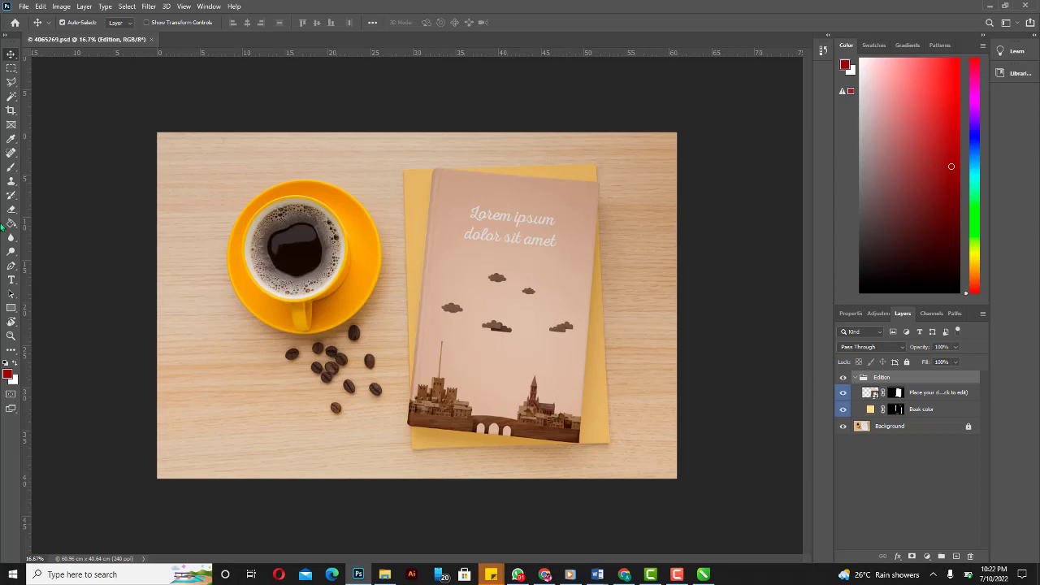
- Examine the mockup's layer structure by selecting the design placeholder, Book color and Background layers in turn
left_click(948, 395)
left_click(948, 395)
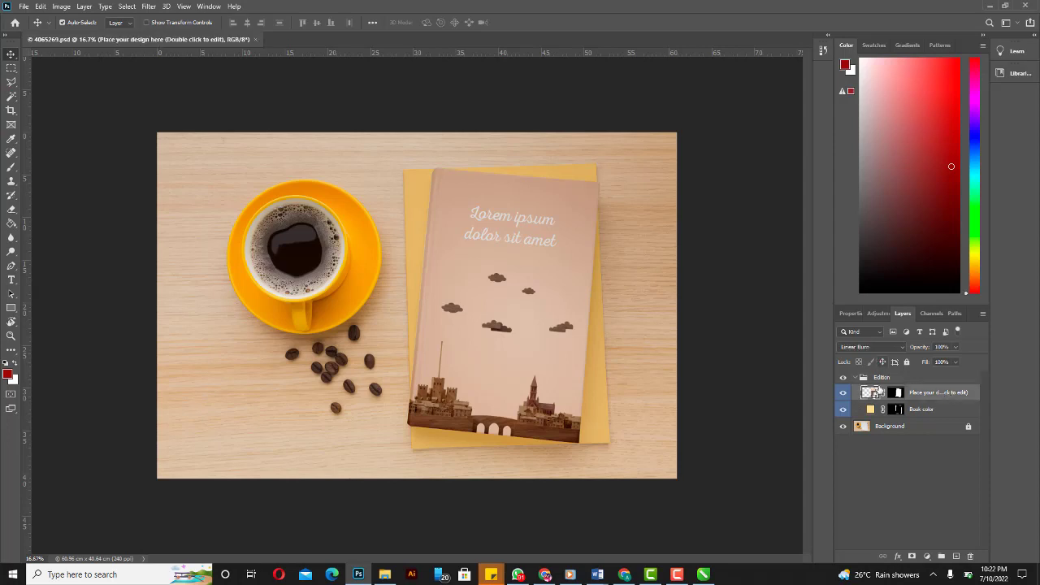
left_click(919, 410)
left_click(914, 432)
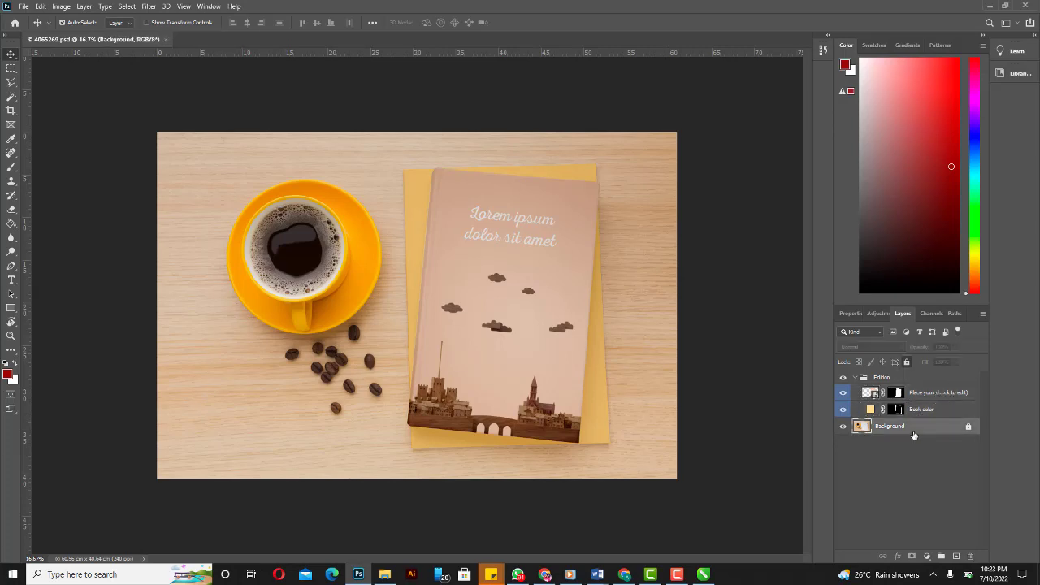
- Toggle the visibility of the Background, Book color and design placeholder layers in turn to see what each contributes to the mockup
left_click(842, 426)
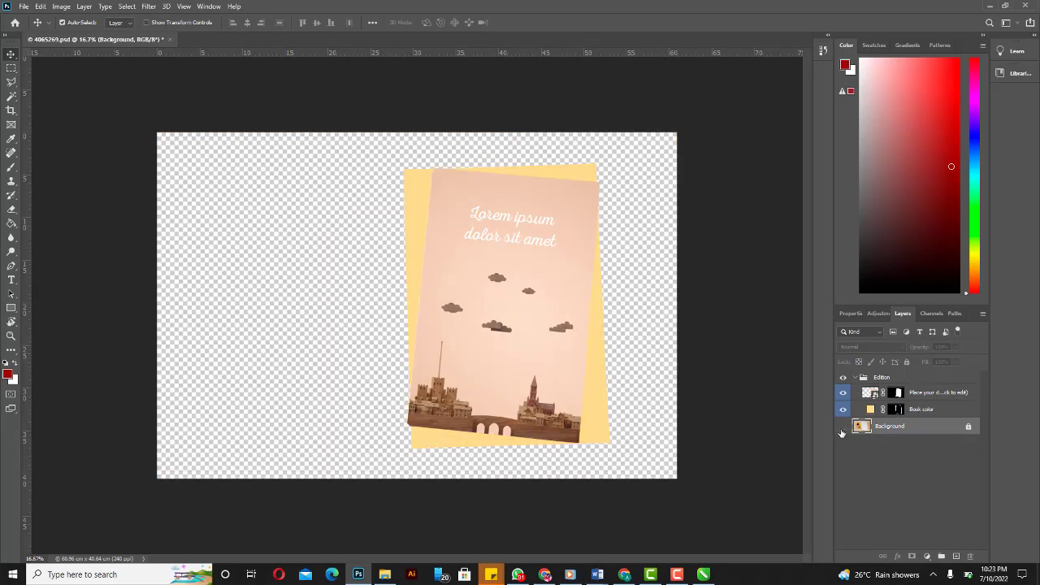
left_click(842, 428)
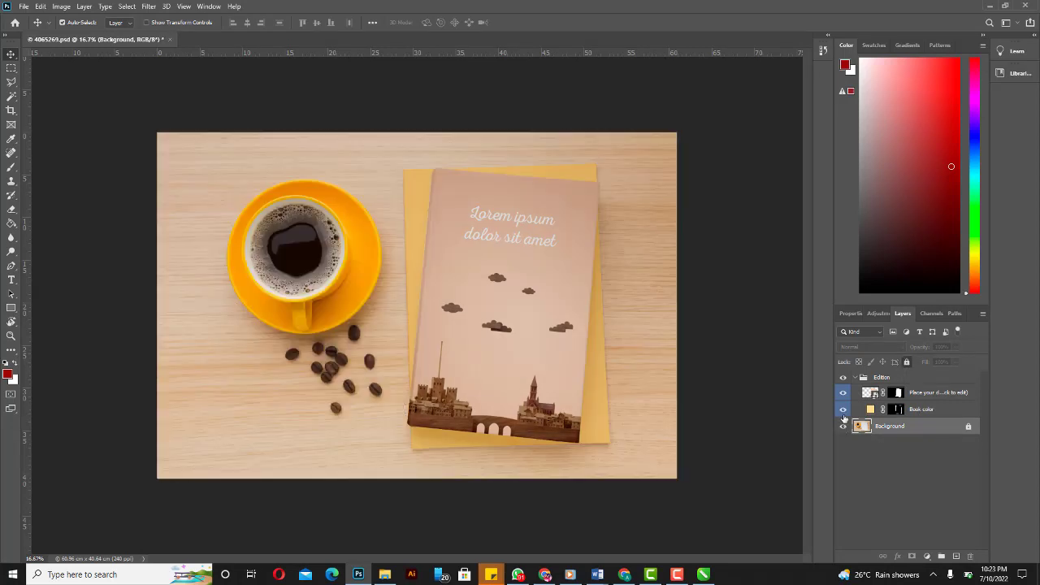
left_click(844, 411)
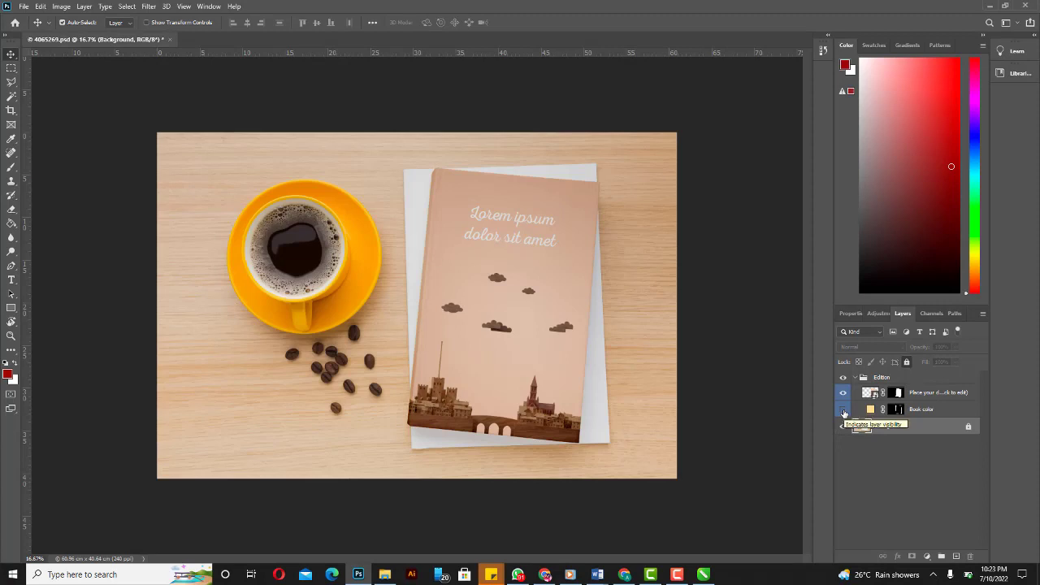
left_click(843, 410)
left_click(844, 393)
left_click(844, 393)
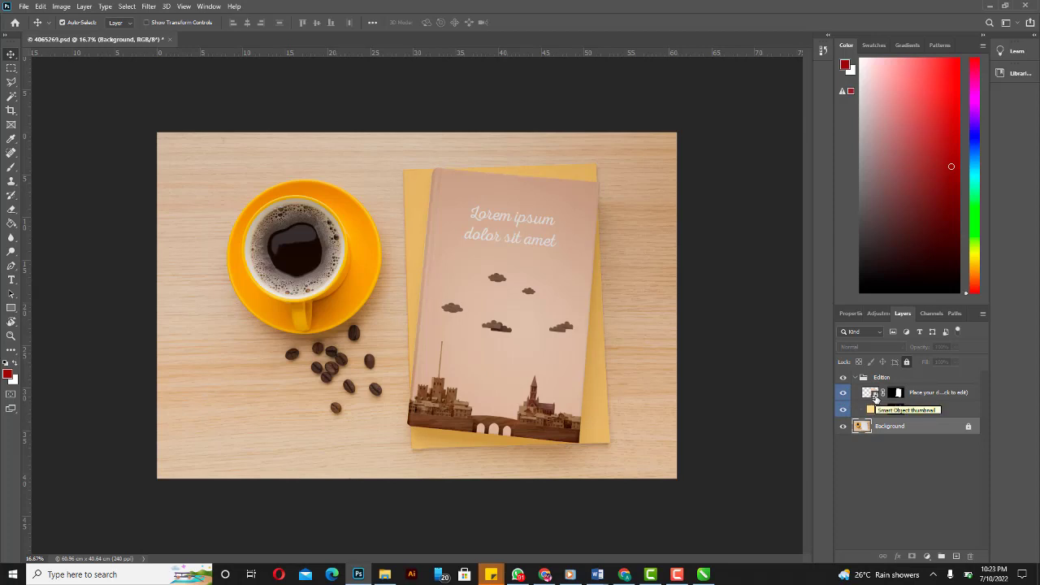
- Open the contents of the "Place your design here" smart object and compare them with the 4065269 mockup
left_click(919, 398)
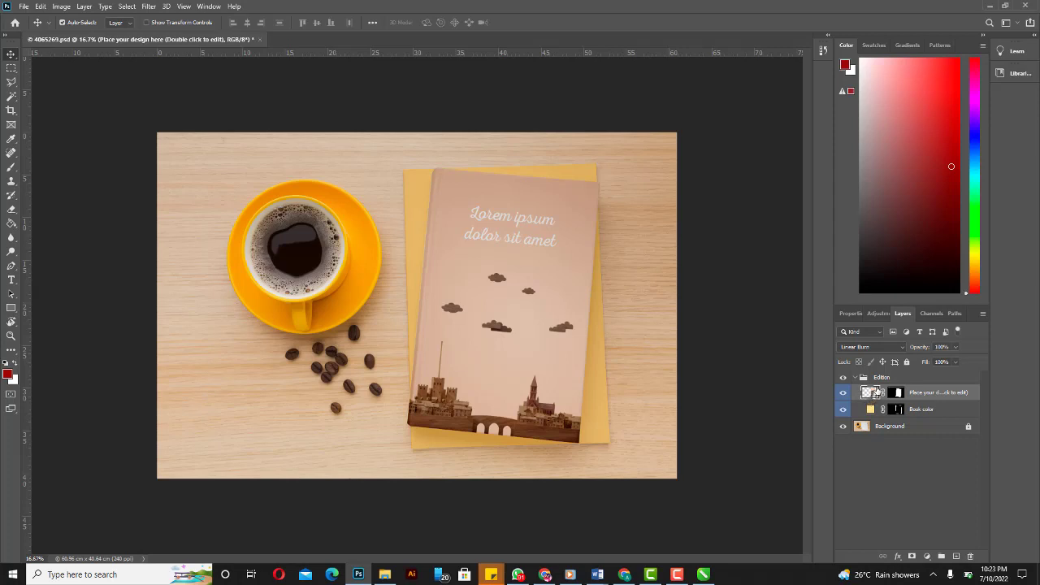
double_click(871, 393)
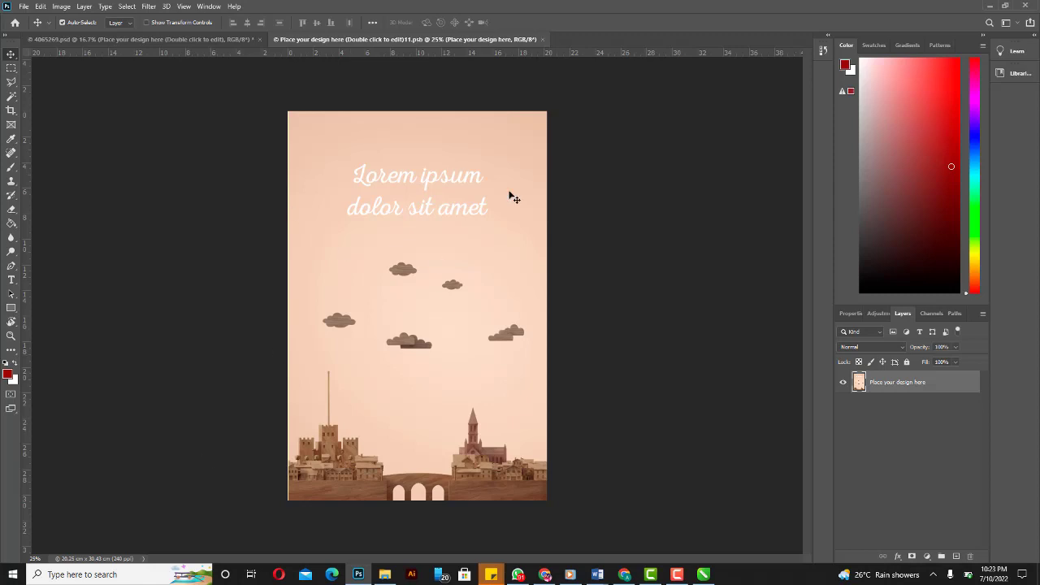
left_click(178, 37)
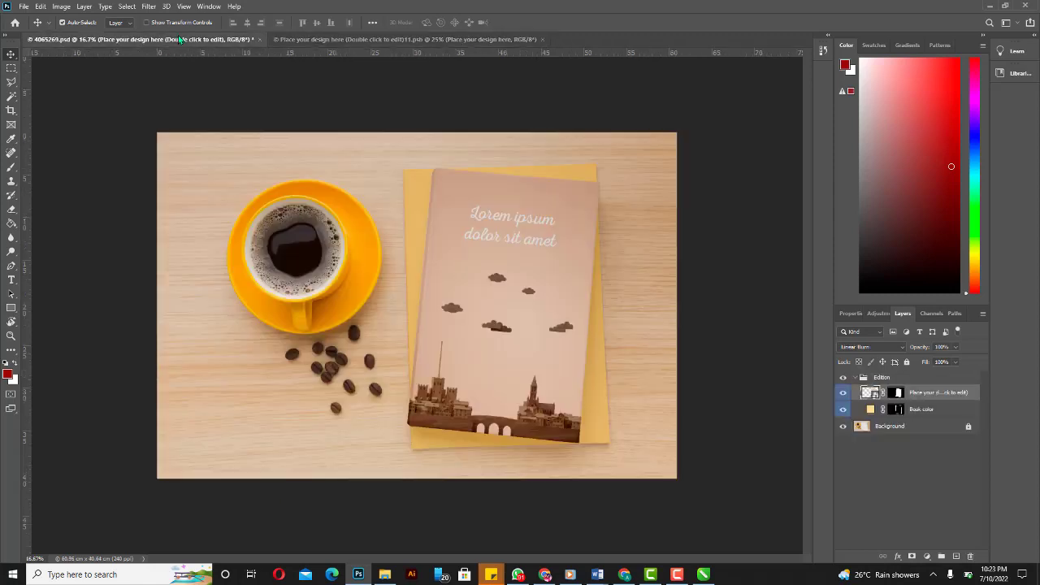
left_click(299, 36)
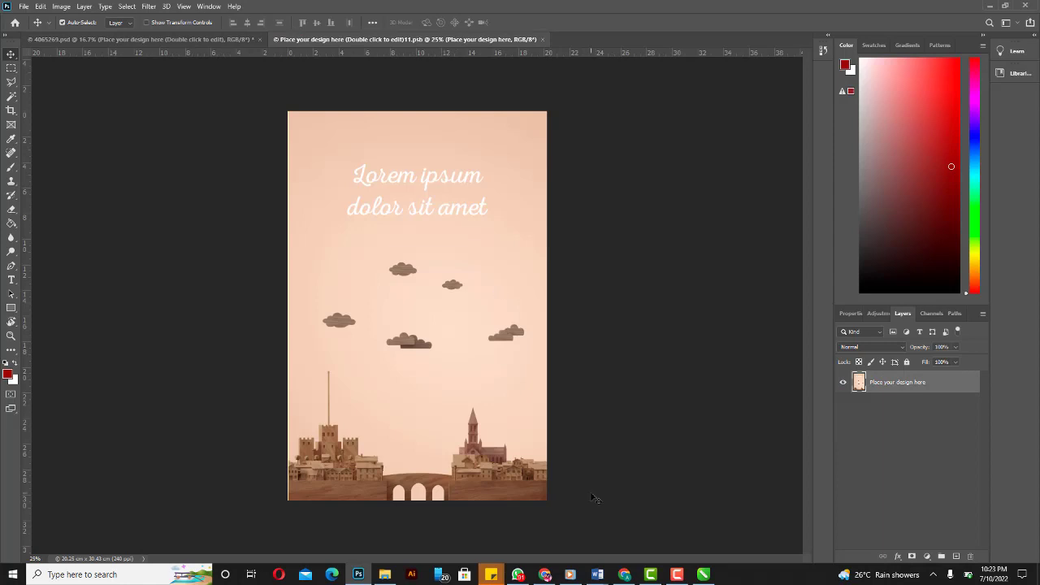
- Place the Book Design image from the Desktop folder into the smart object document
left_click(389, 575)
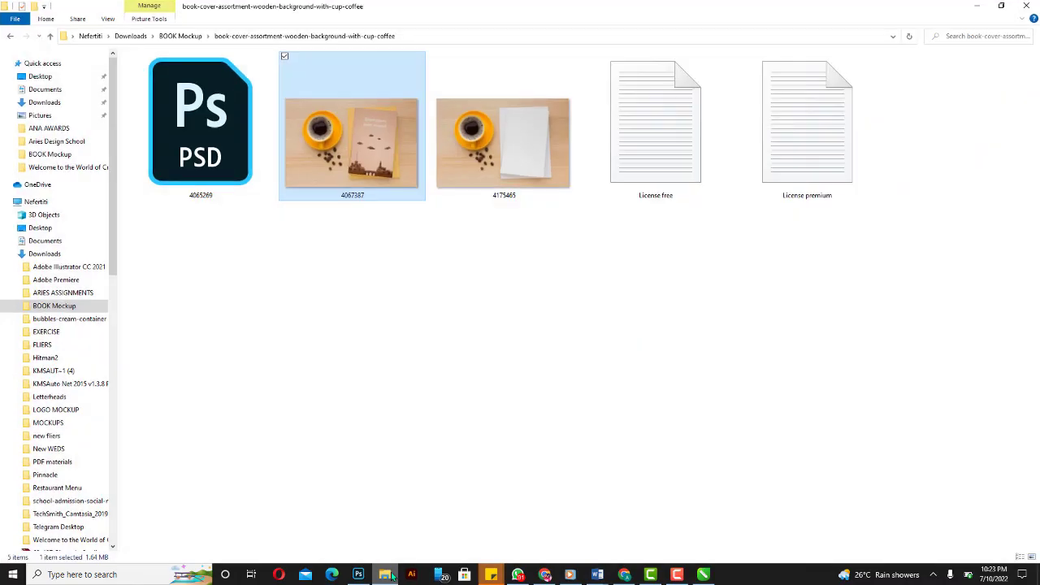
left_click(49, 78)
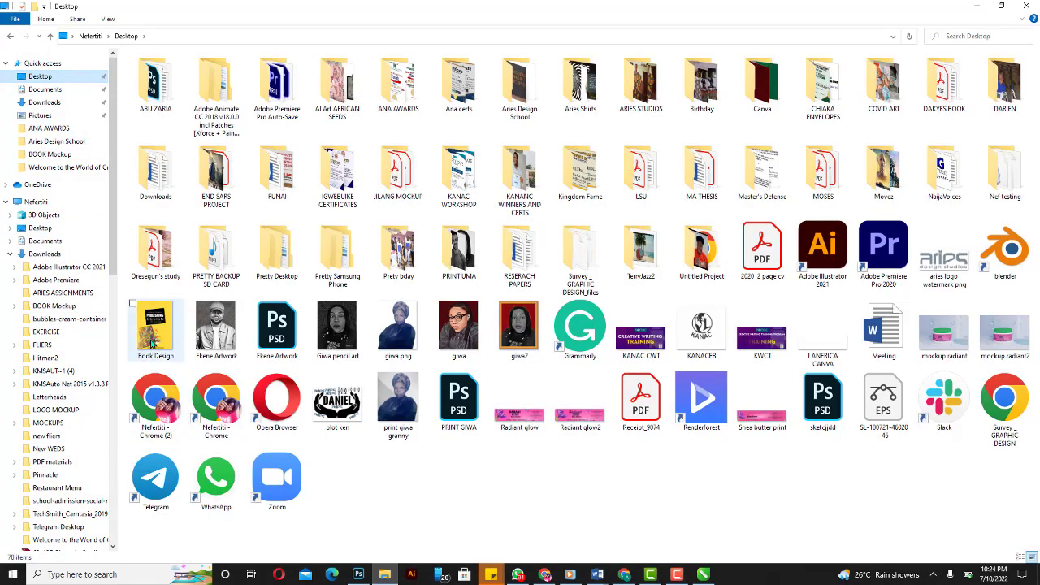
left_click(1001, 5)
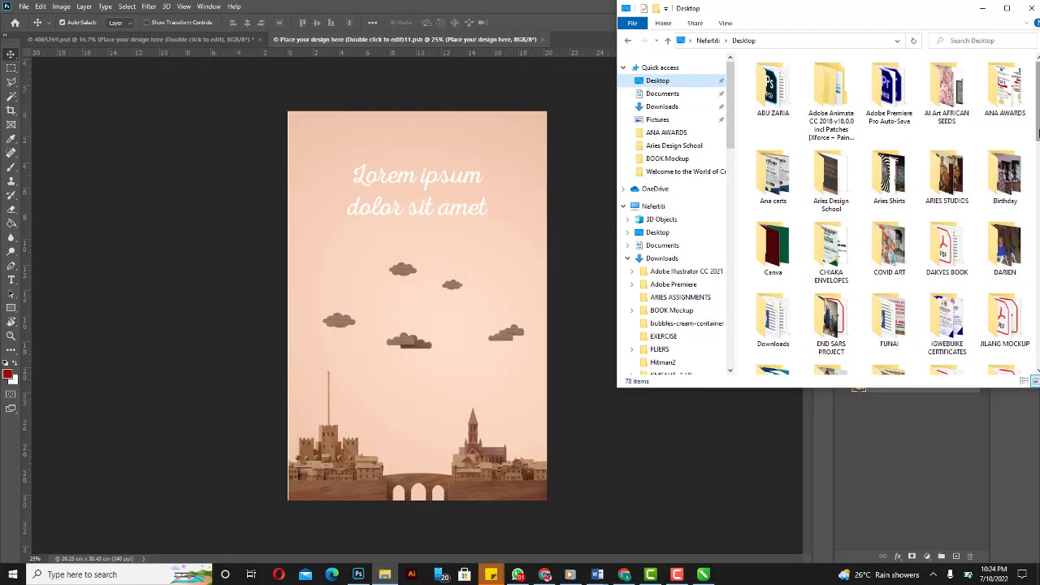
scroll(890, 212, "down", 8)
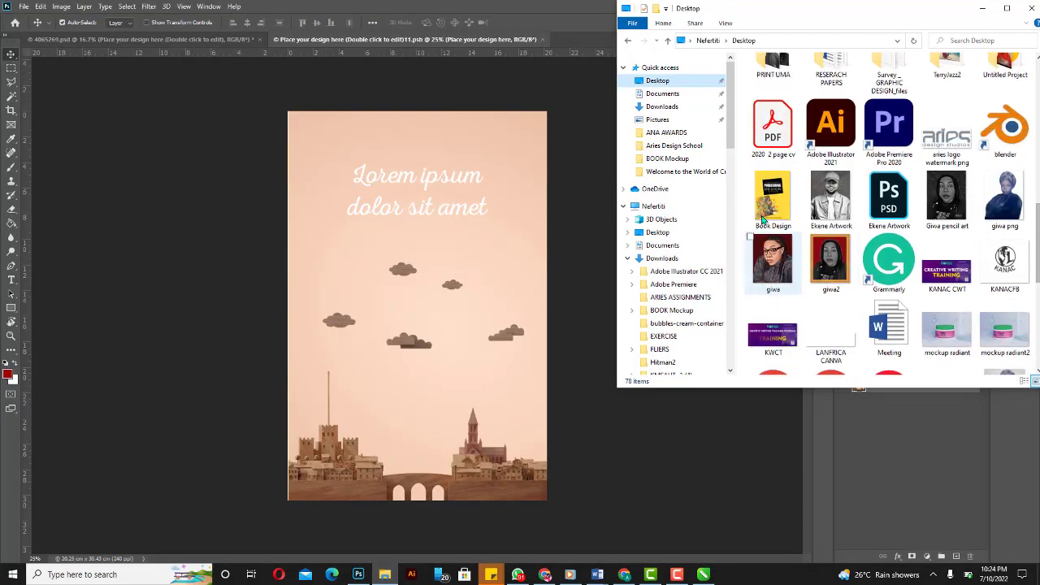
left_click_drag(767, 206, 342, 223)
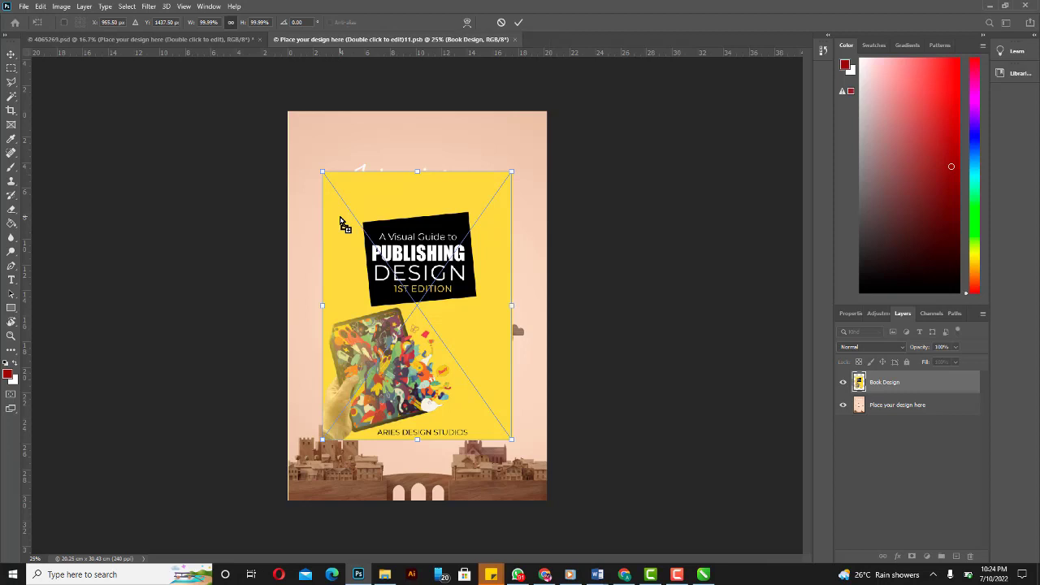
- Scale the placed Book Design cover to about 150% and position it so it covers the whole canvas
left_click_drag(513, 172, 570, 120)
left_click_drag(321, 440, 277, 502)
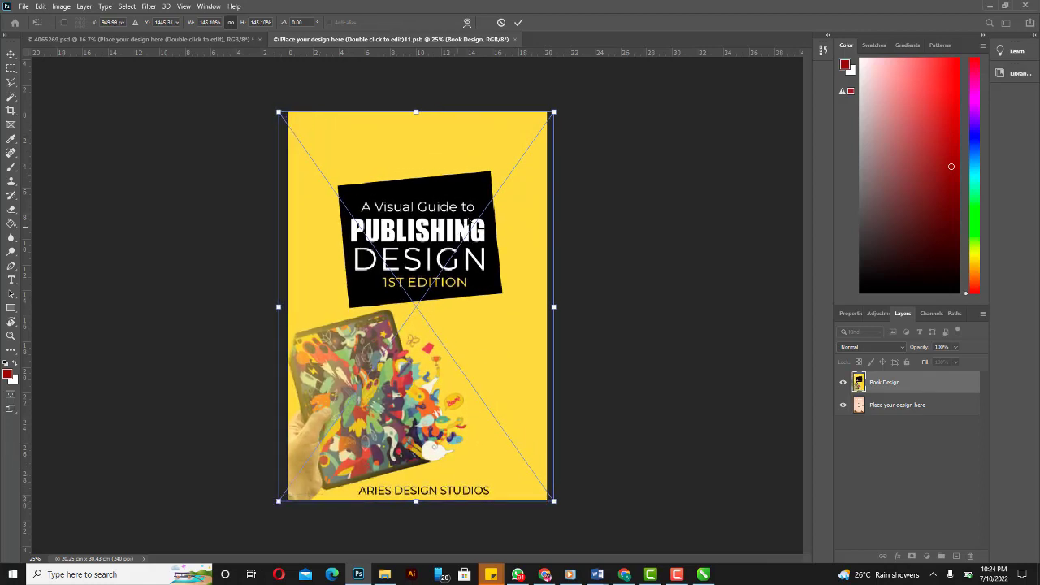
left_click_drag(553, 111, 559, 104)
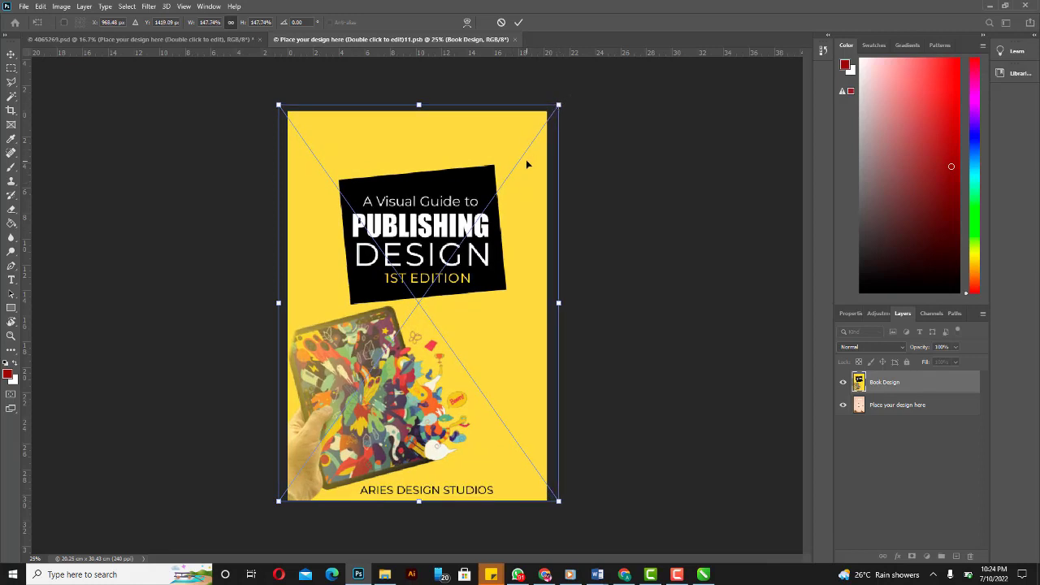
left_click_drag(525, 157, 519, 156)
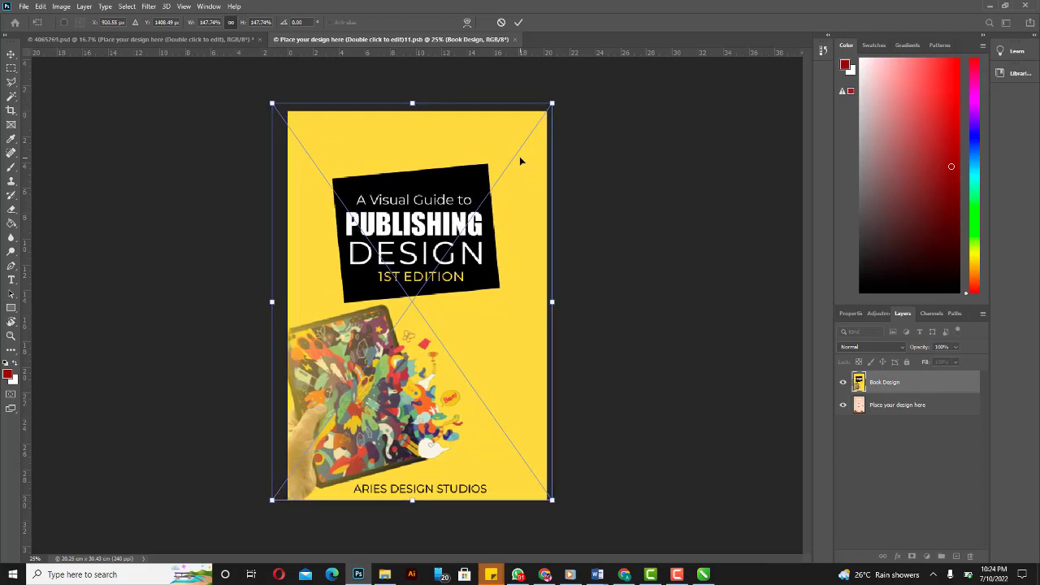
left_click_drag(553, 104, 557, 98)
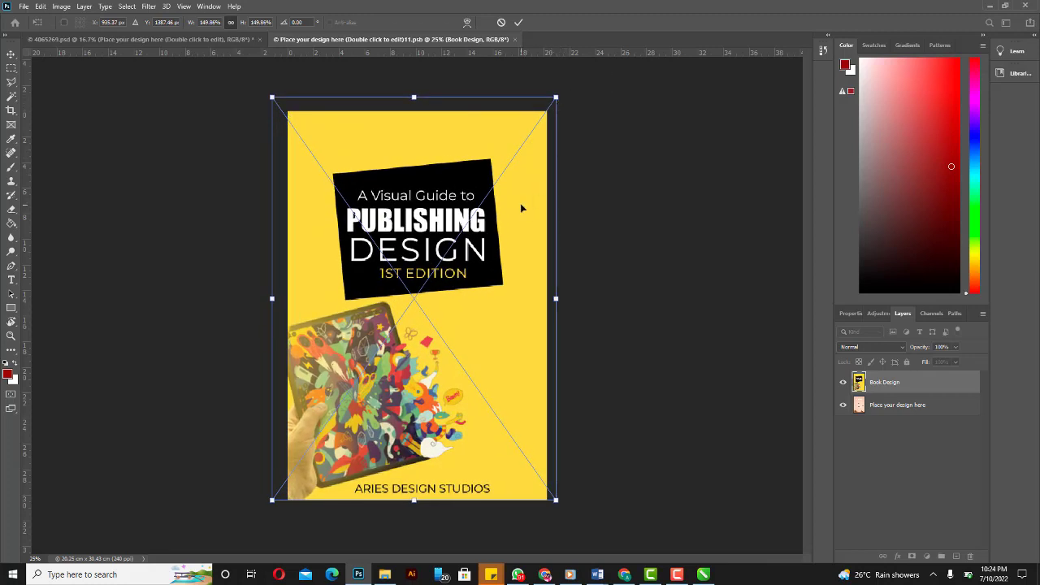
key("Return")
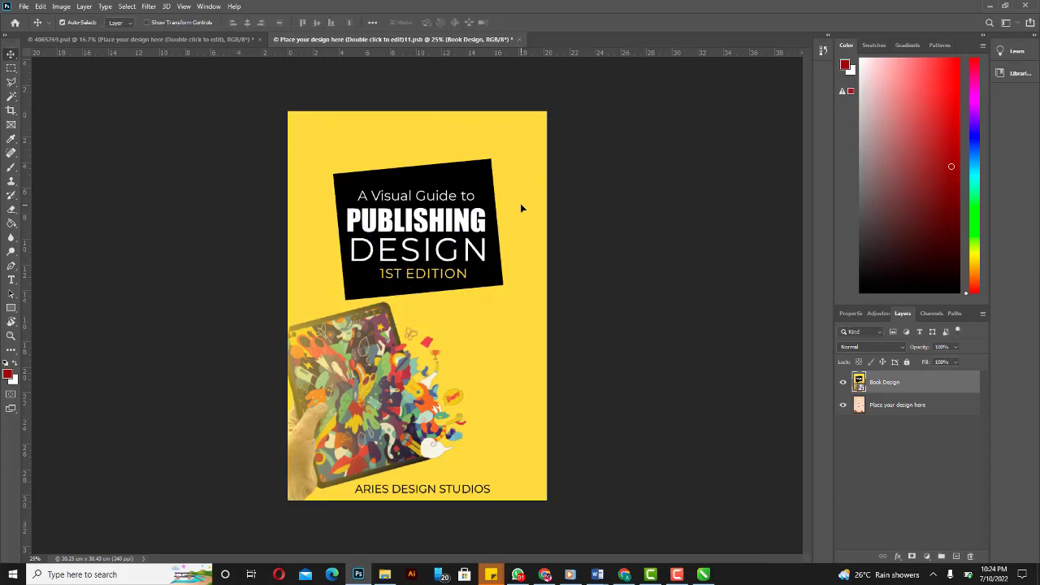
key("ctrl+t")
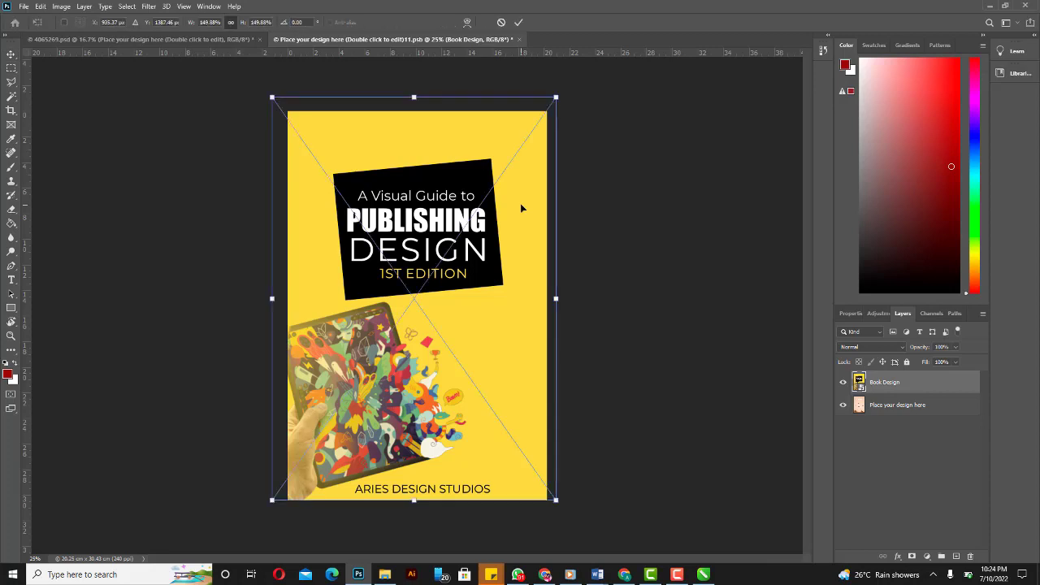
key("Return")
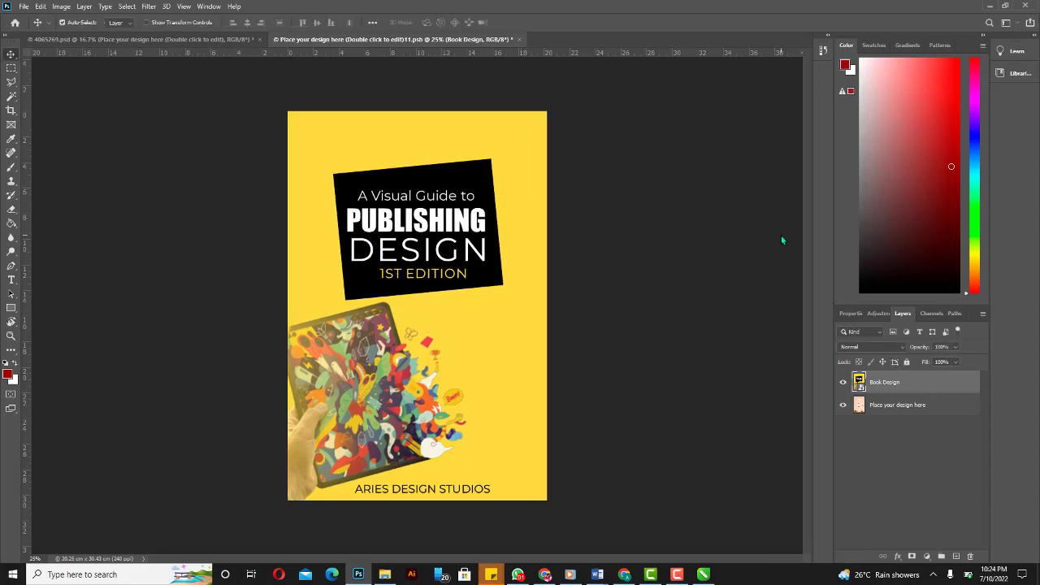
- Hide the original "Place your design here" artwork layer beneath the cover and close the smart object, saving its changes
left_click(862, 407)
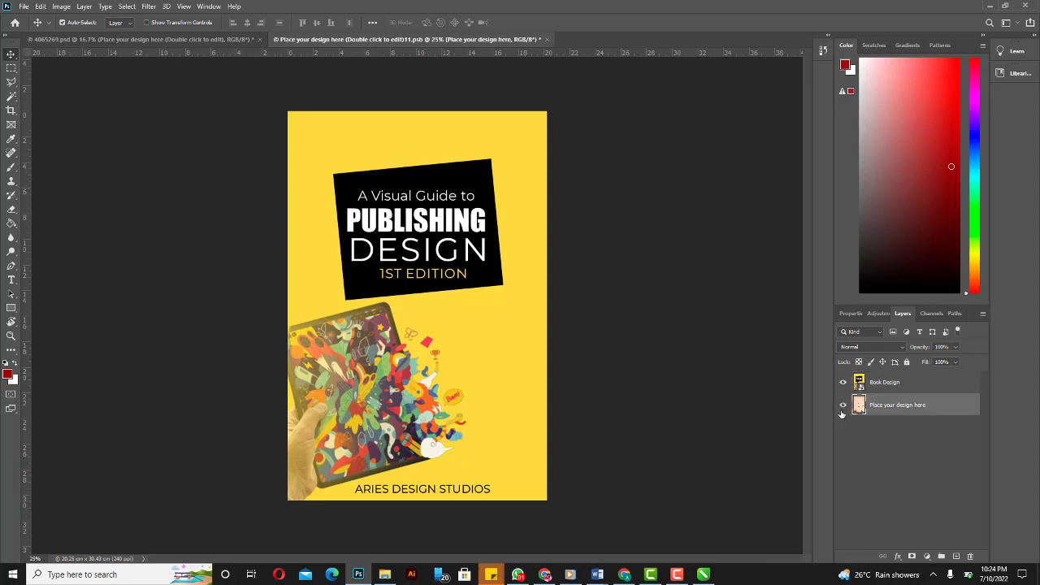
left_click(844, 406)
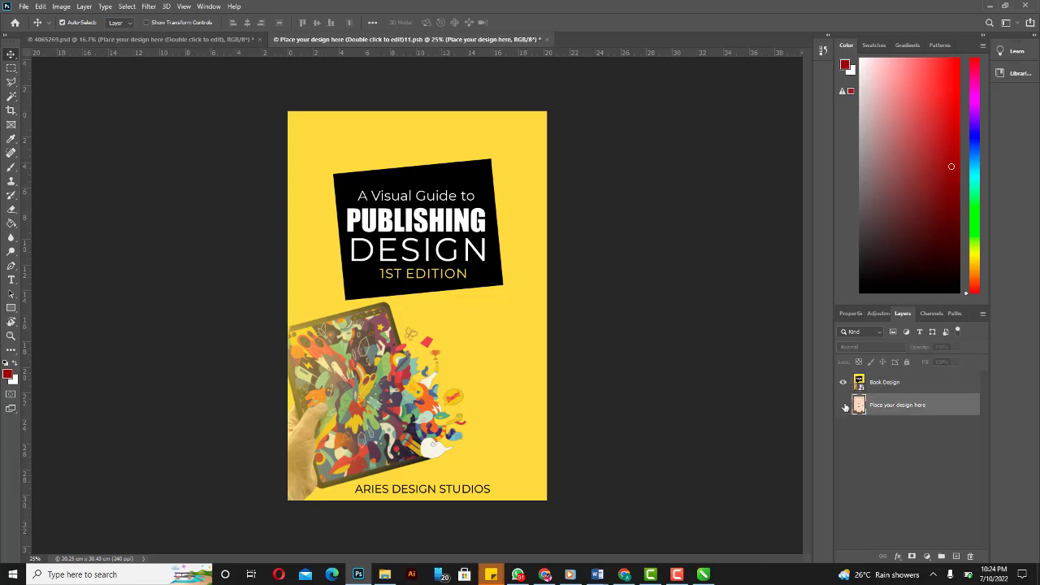
left_click(844, 407)
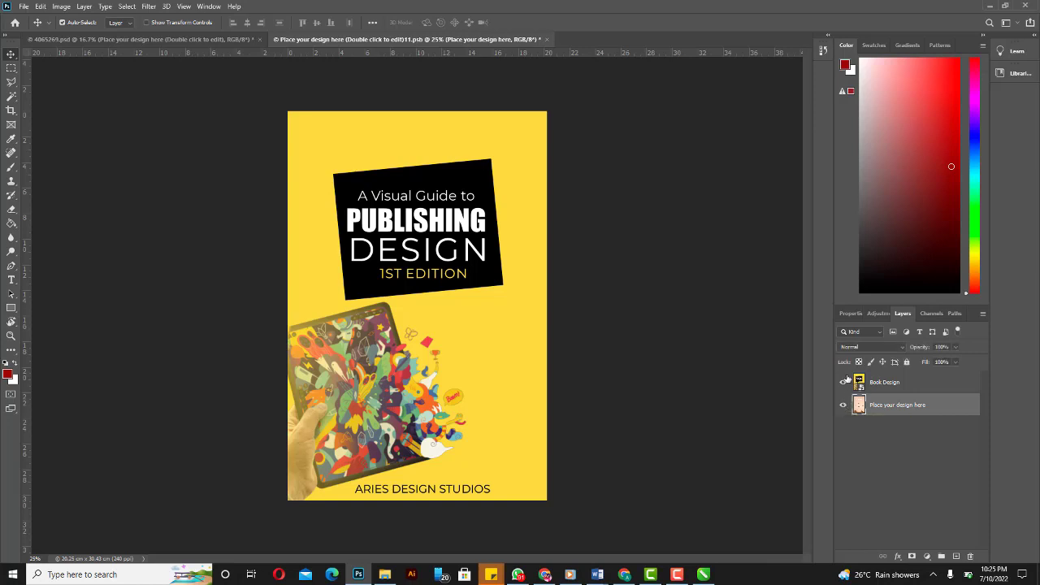
left_click(844, 384)
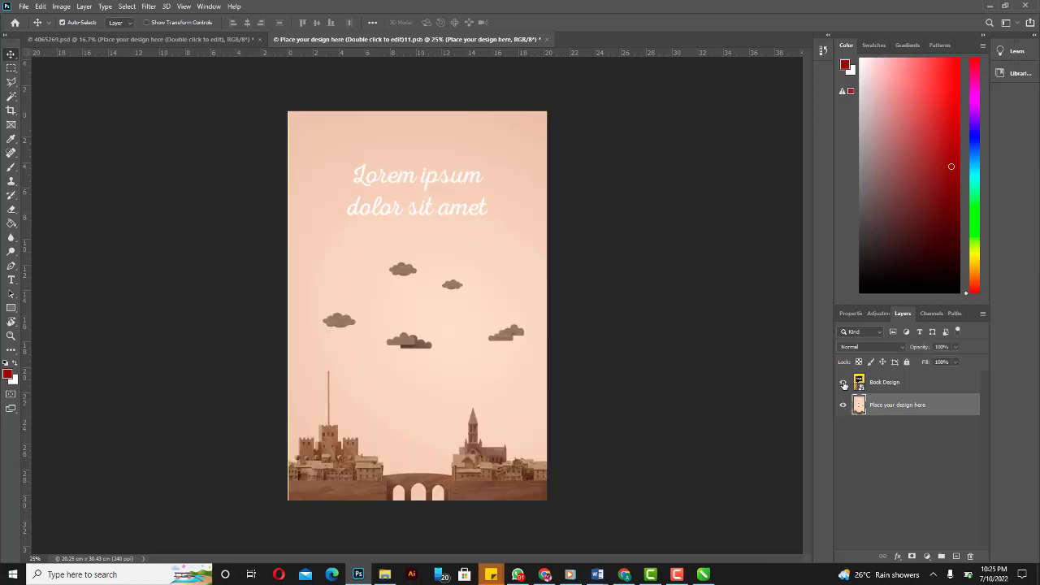
left_click(844, 384)
left_click(845, 406)
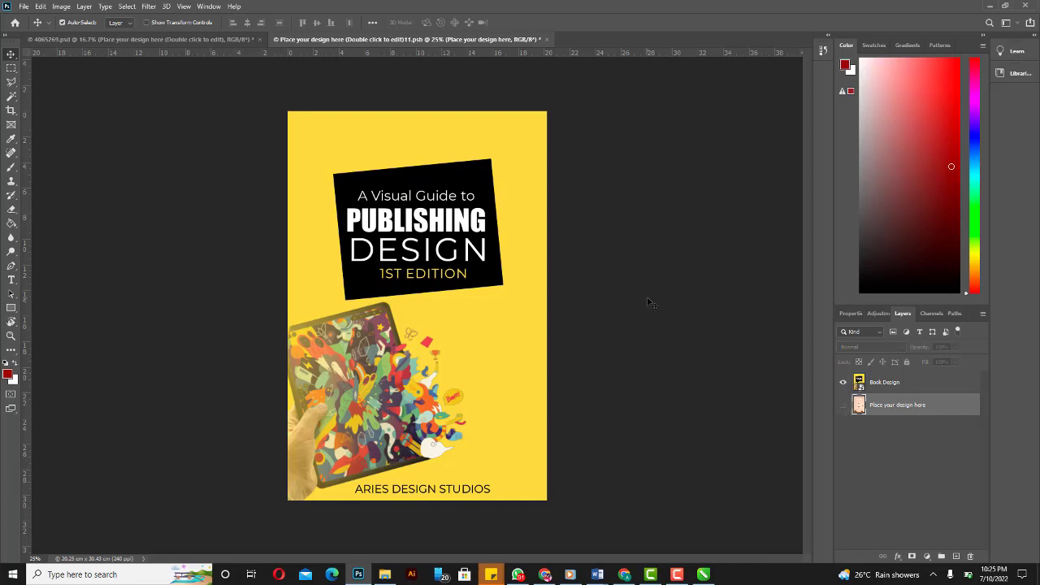
left_click(547, 39)
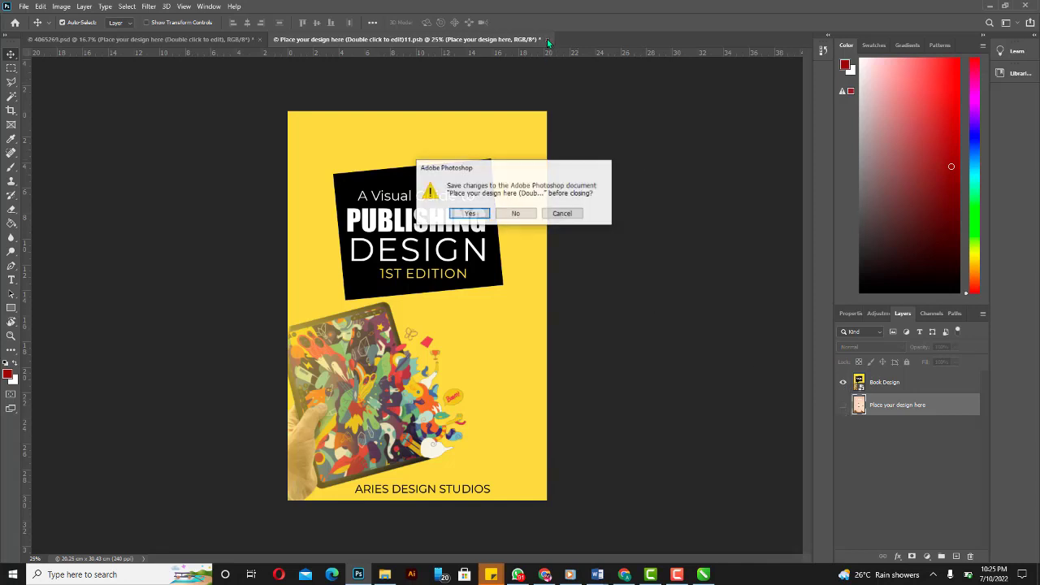
left_click(481, 212)
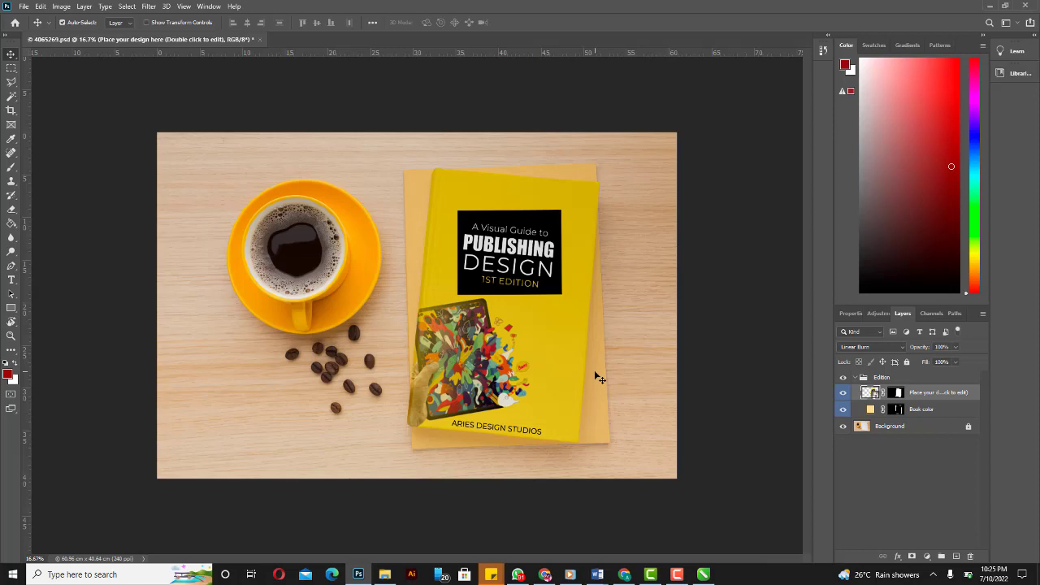
- Switch to File Explorer and open the book-cover-design-mockup-psd folder inside BOOK Mockup in Downloads
left_click(385, 575)
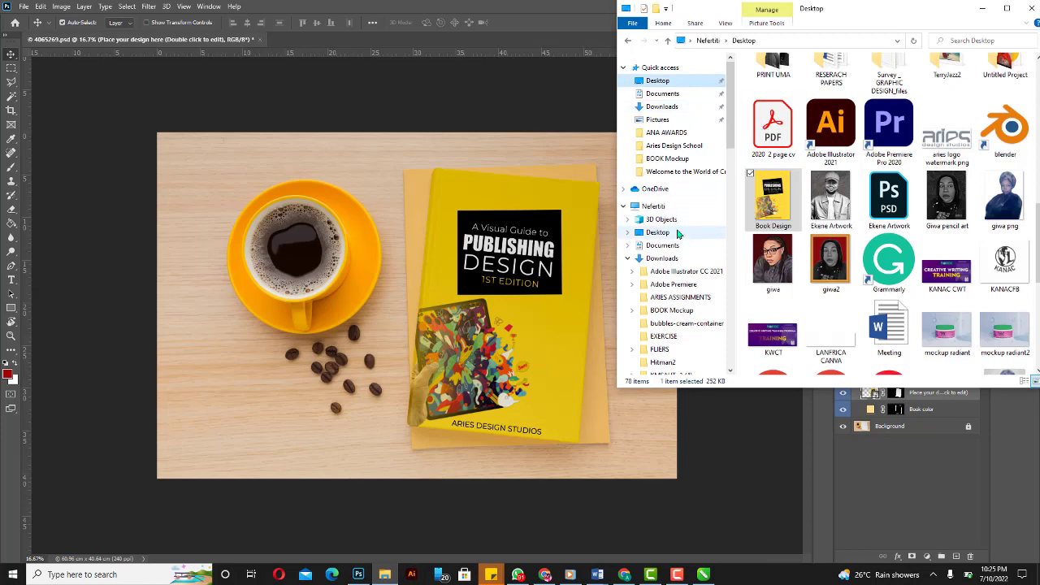
left_click(688, 108)
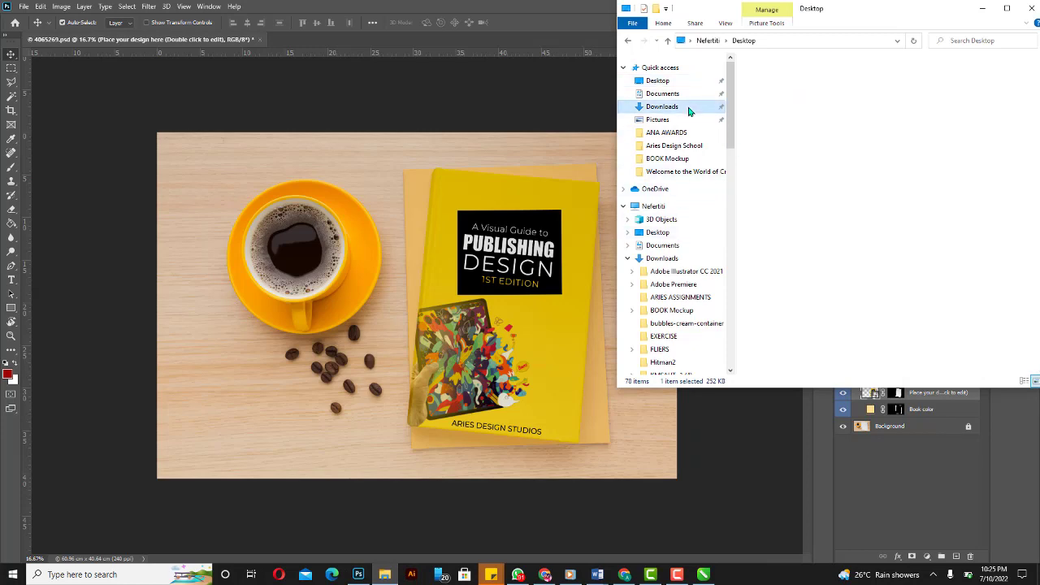
left_click(1008, 9)
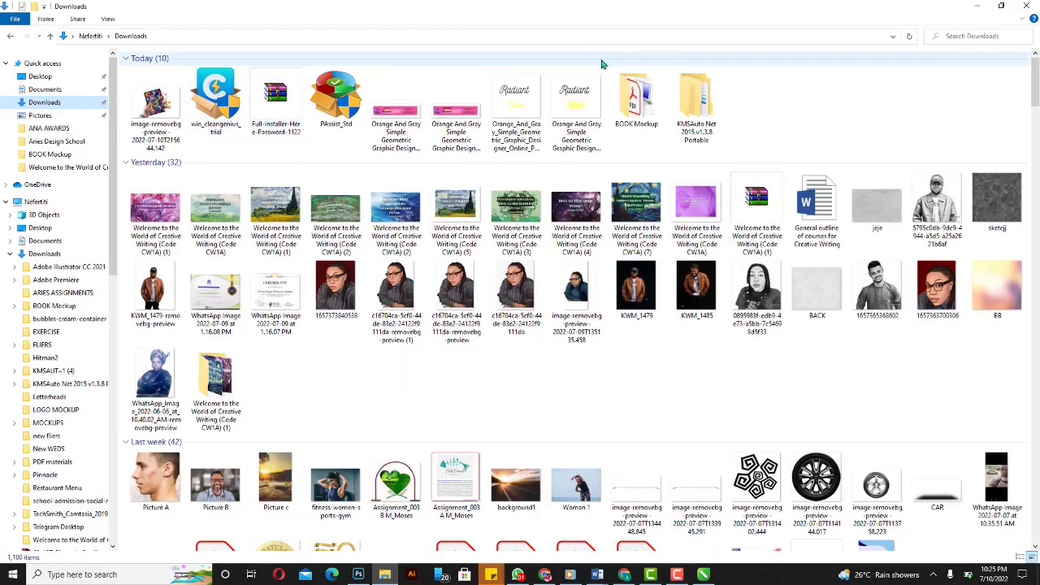
double_click(636, 96)
left_click(187, 83)
double_click(188, 84)
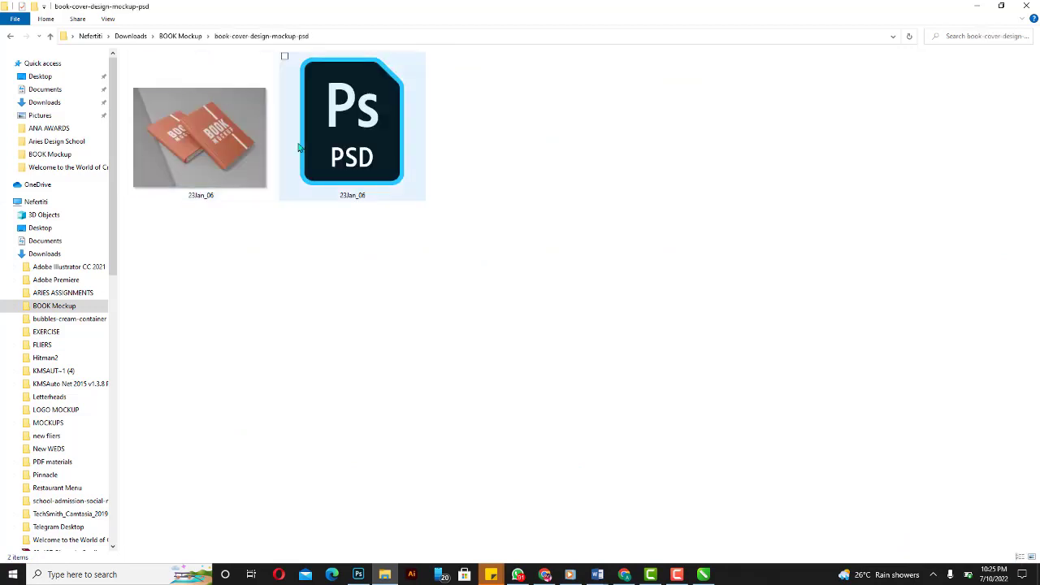
- Check the 23Jan_06 preview image, then open the matching PSD in Photoshop with its Place Your Design Here group expanded
double_click(177, 135)
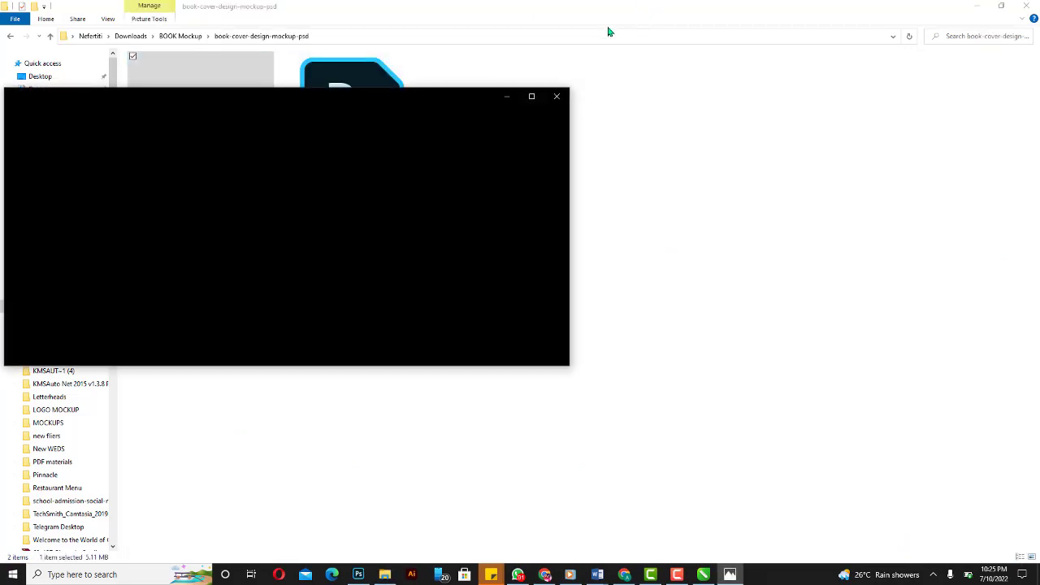
left_click(558, 96)
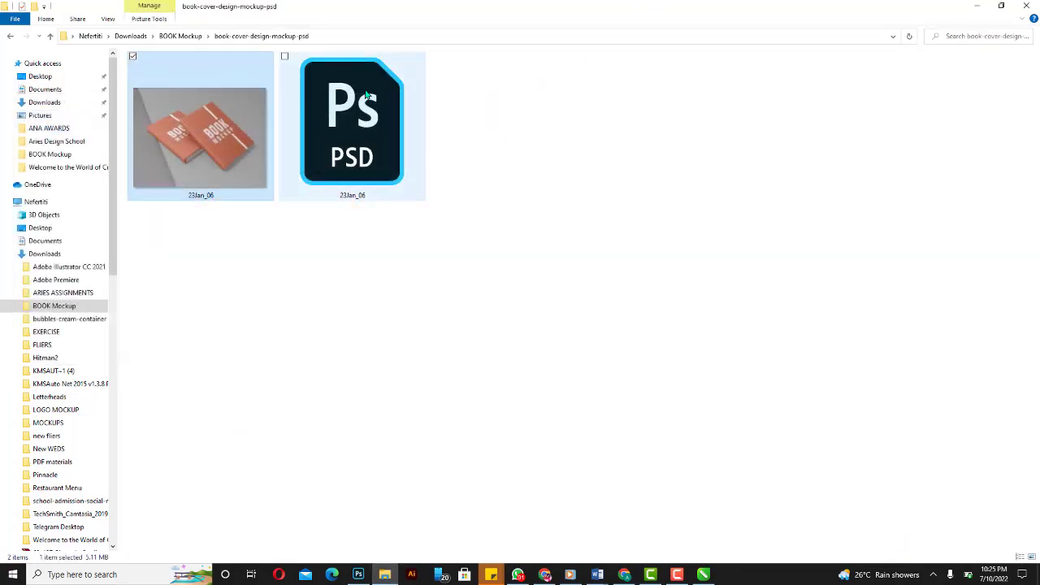
double_click(366, 95)
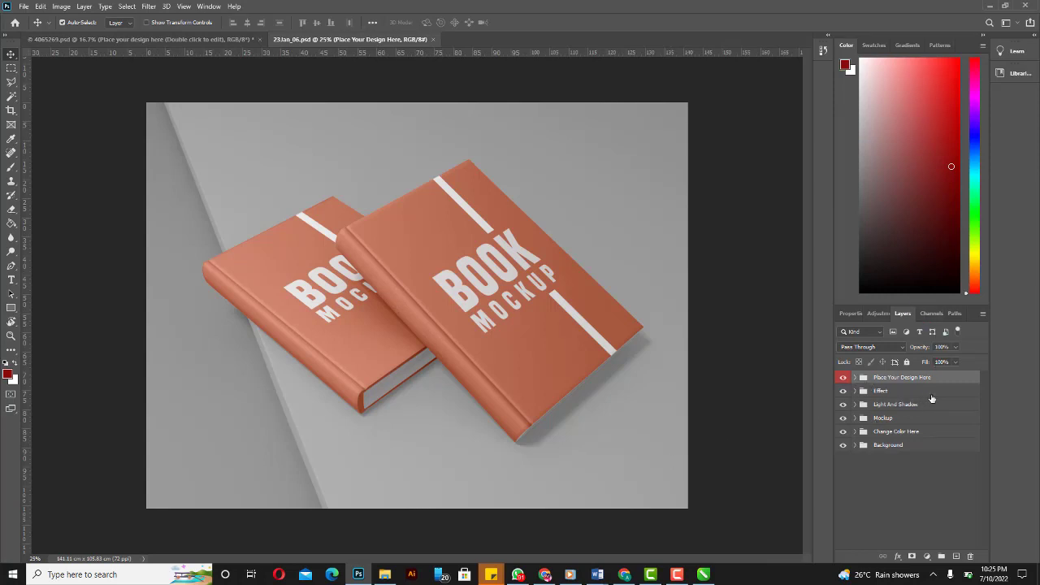
left_click(854, 378)
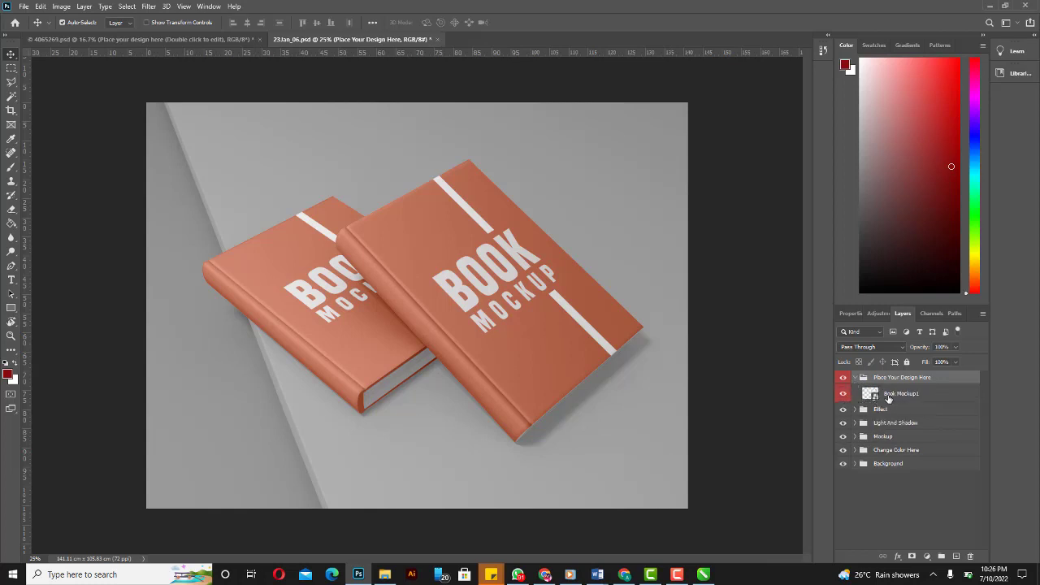
- Open the Book Mockup1 smart object's contents and place the Book Design image from the Desktop folder into it
left_click(896, 398)
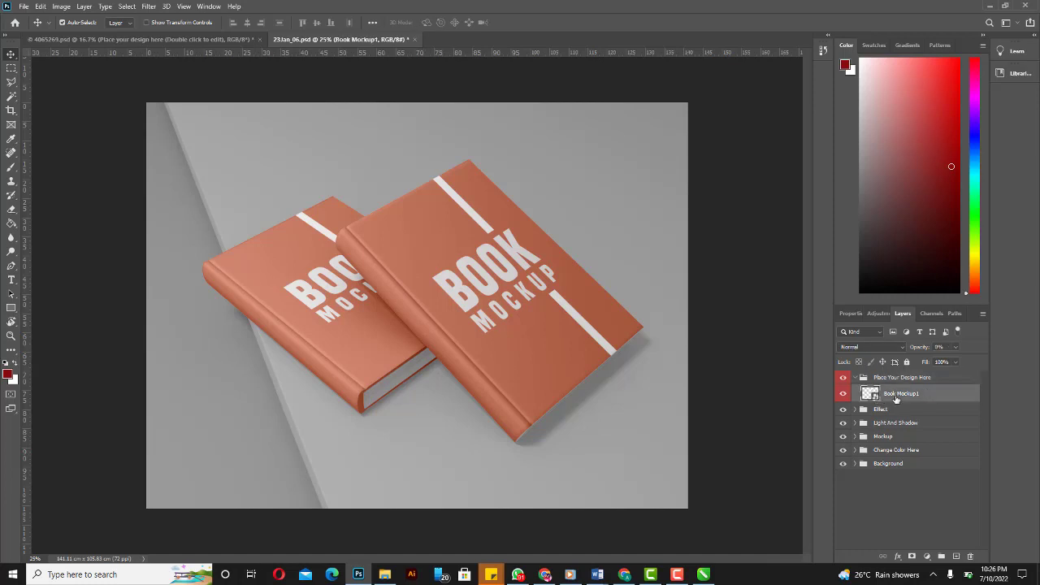
double_click(871, 396)
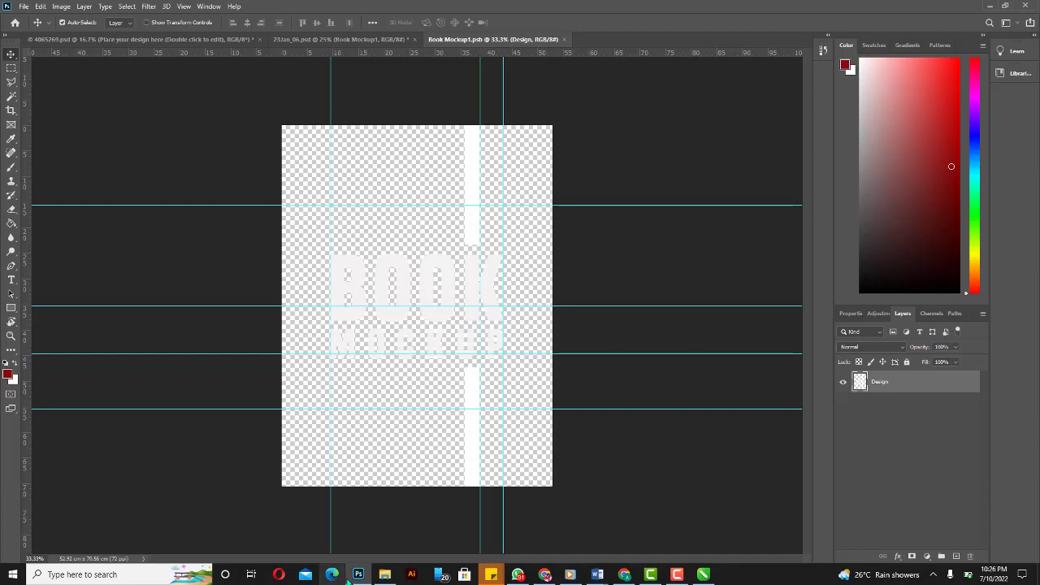
left_click(384, 575)
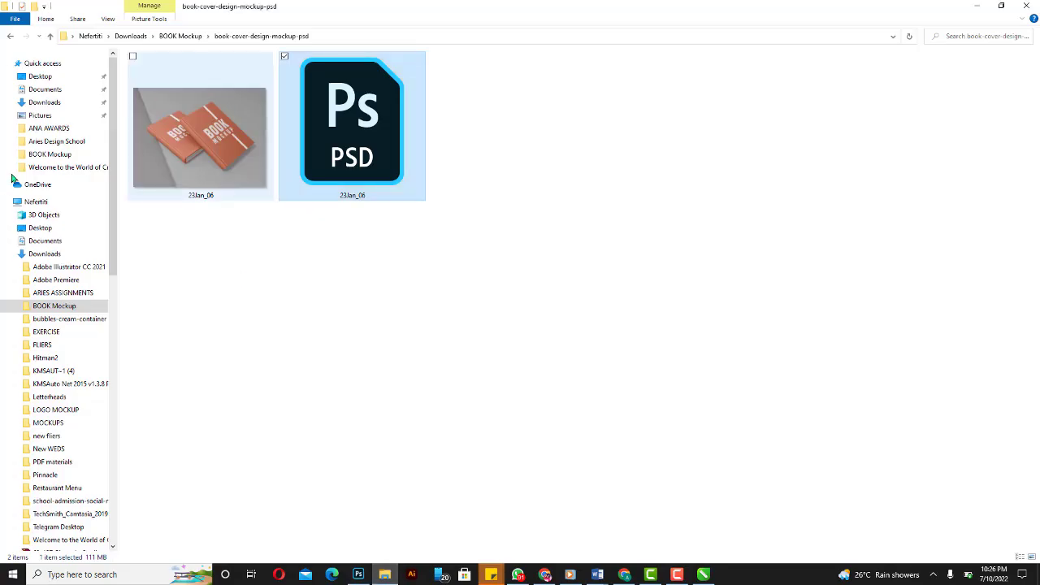
left_click(45, 77)
left_click(1001, 6)
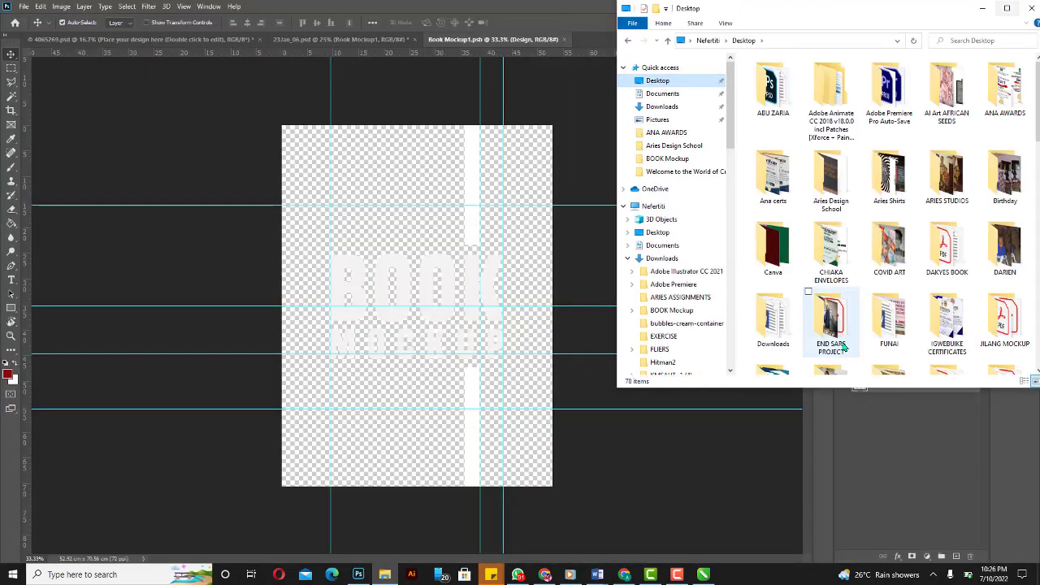
scroll(957, 552, "down", 10)
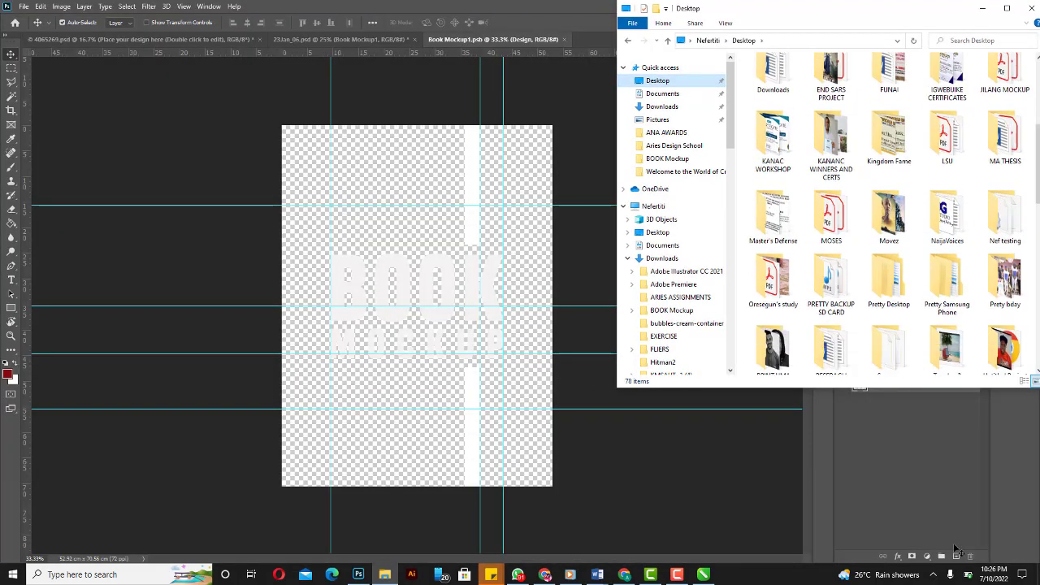
scroll(957, 552, "up", 3)
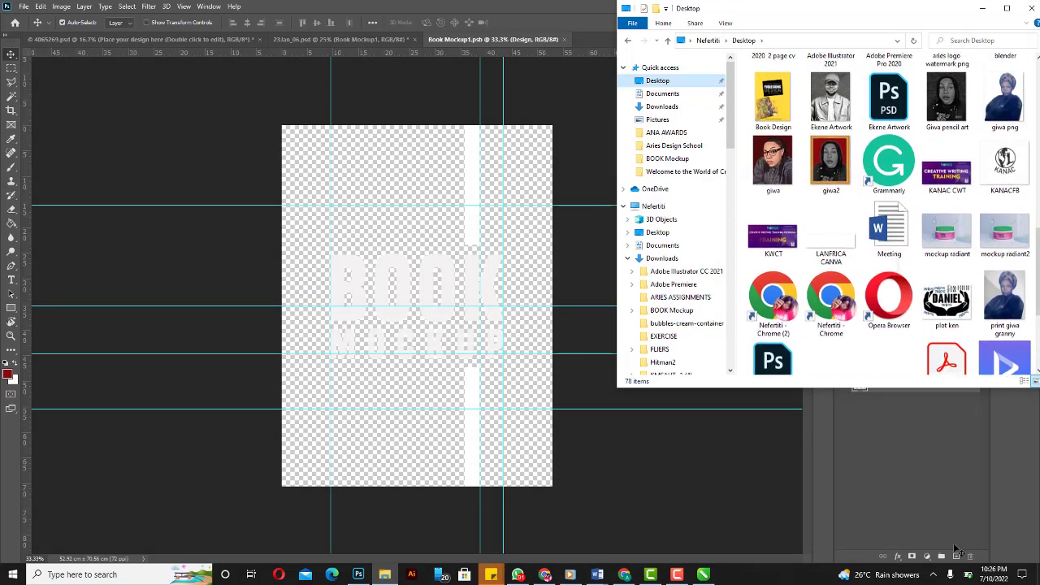
left_click_drag(773, 130, 391, 260)
left_click_drag(382, 254, 382, 252)
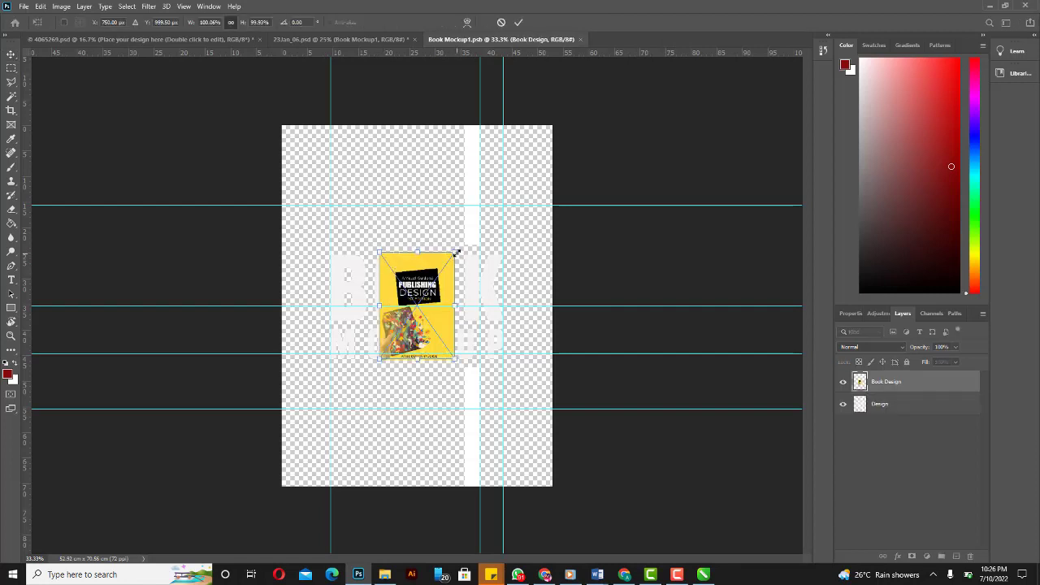
- Scale the placed Book Design cover to about 370% so it fills the whole canvas, and close the smart object, saving its changes
left_click_drag(516, 184, 547, 121)
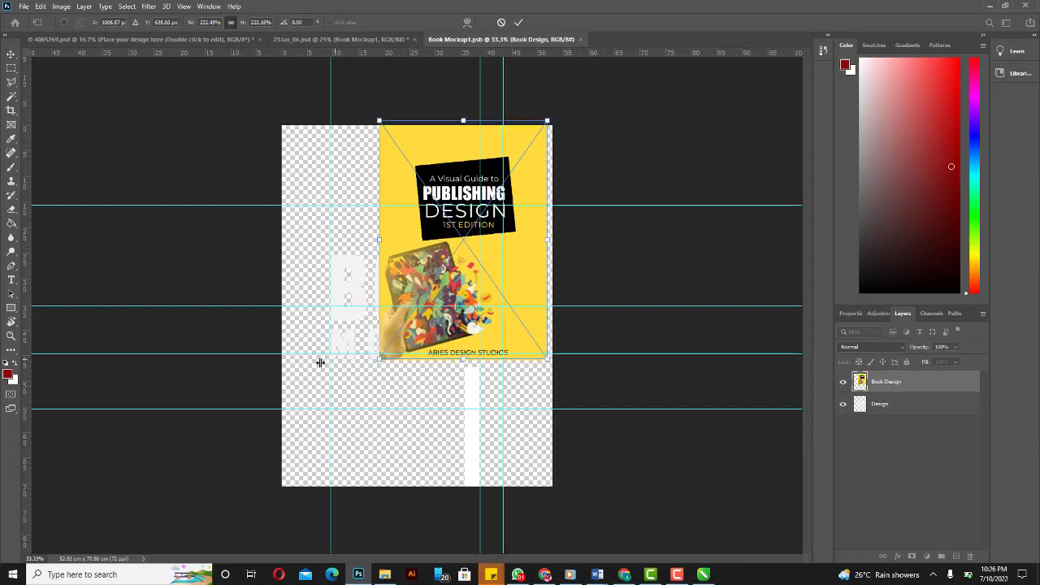
left_click_drag(379, 361, 286, 485)
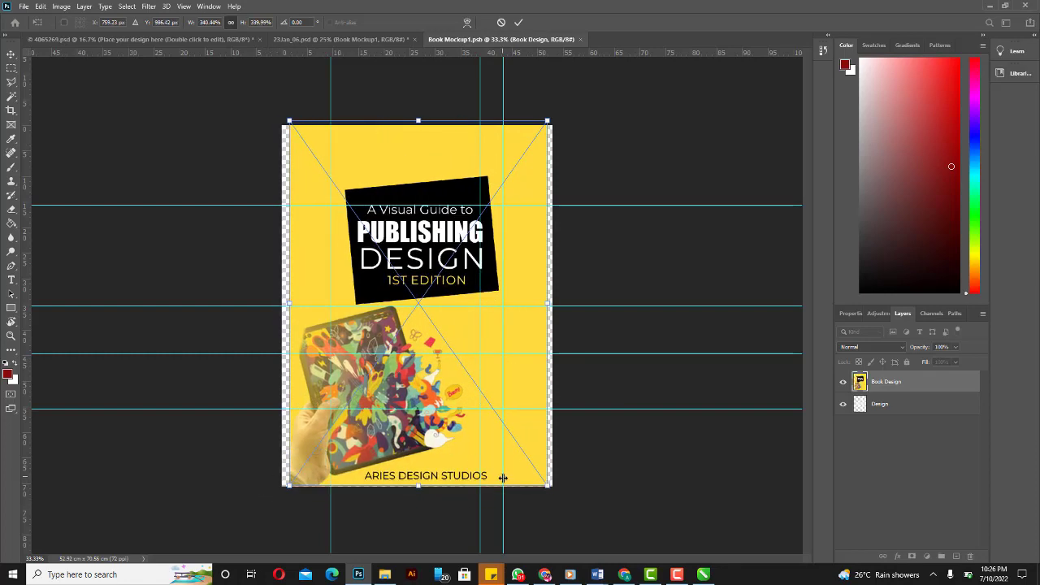
mouse_move(550, 488)
left_mouse_down()
mouse_move(567, 498)
mouse_move(558, 502)
left_mouse_up()
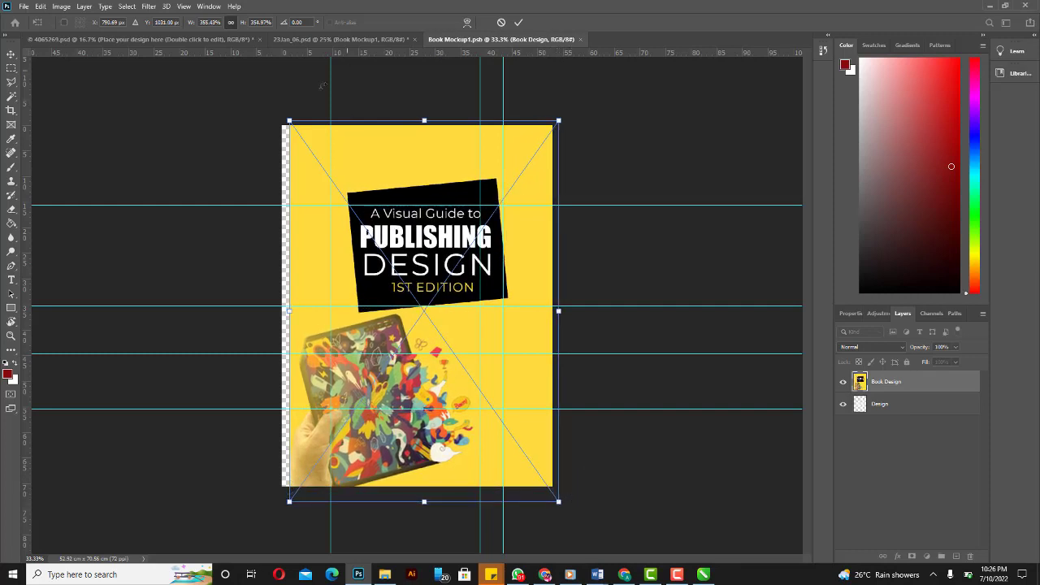
left_click_drag(286, 119, 274, 113)
left_click_drag(389, 194, 389, 174)
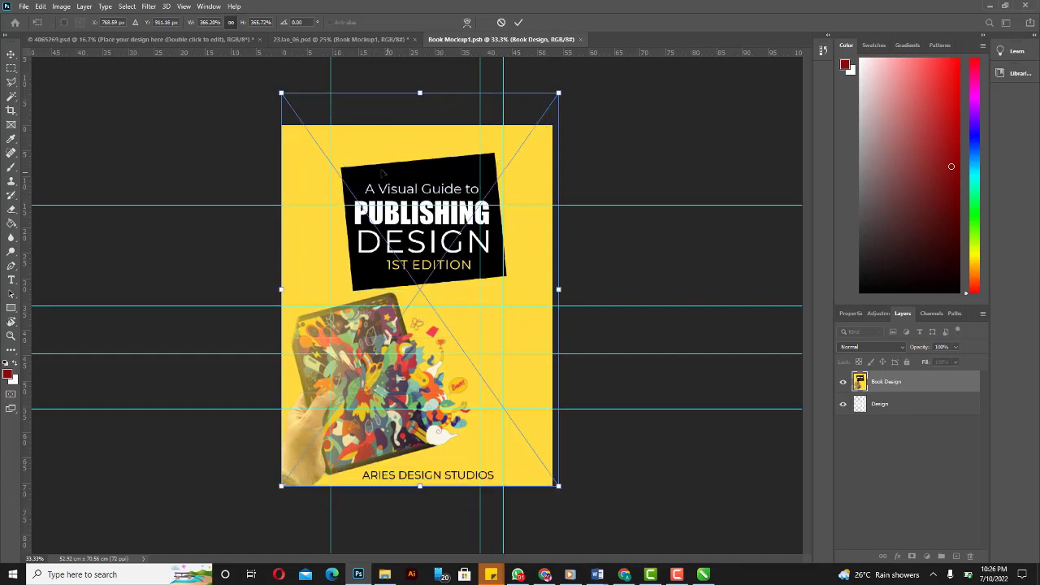
mouse_move(280, 94)
left_mouse_down()
mouse_move(274, 78)
mouse_move(278, 89)
left_mouse_up()
key("Return")
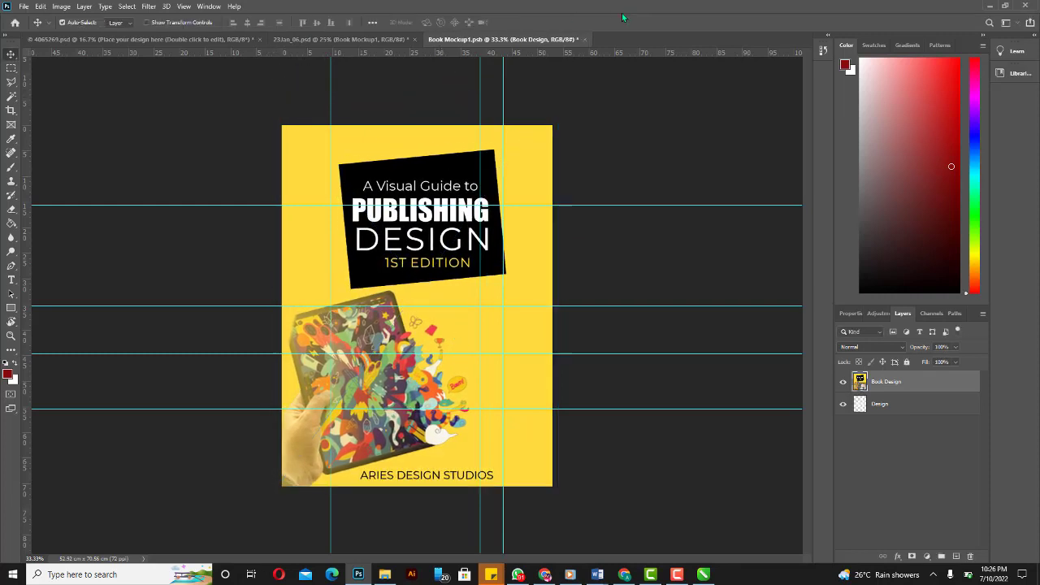
left_click(586, 37)
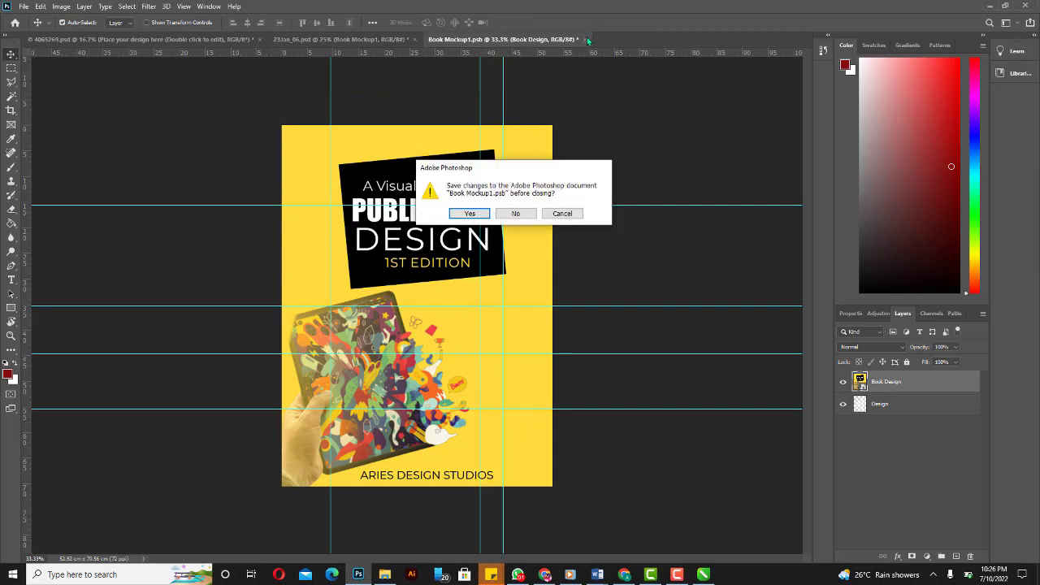
left_click(469, 213)
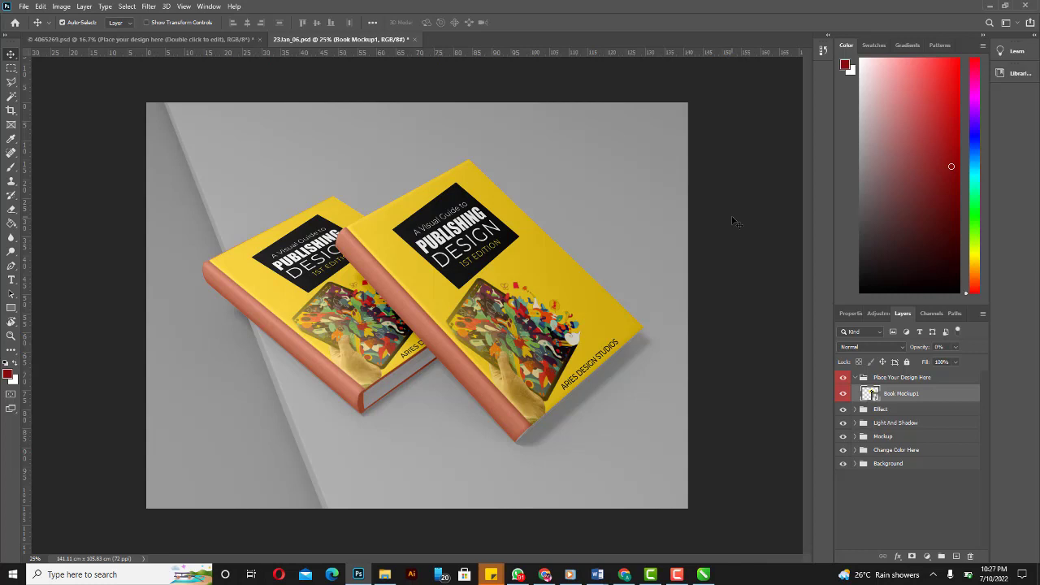
- Save the 23Jan_06 two-book mockup on the computer as a JPEG named Book 1 in the Desktop folder
left_click(24, 7)
left_click(72, 137)
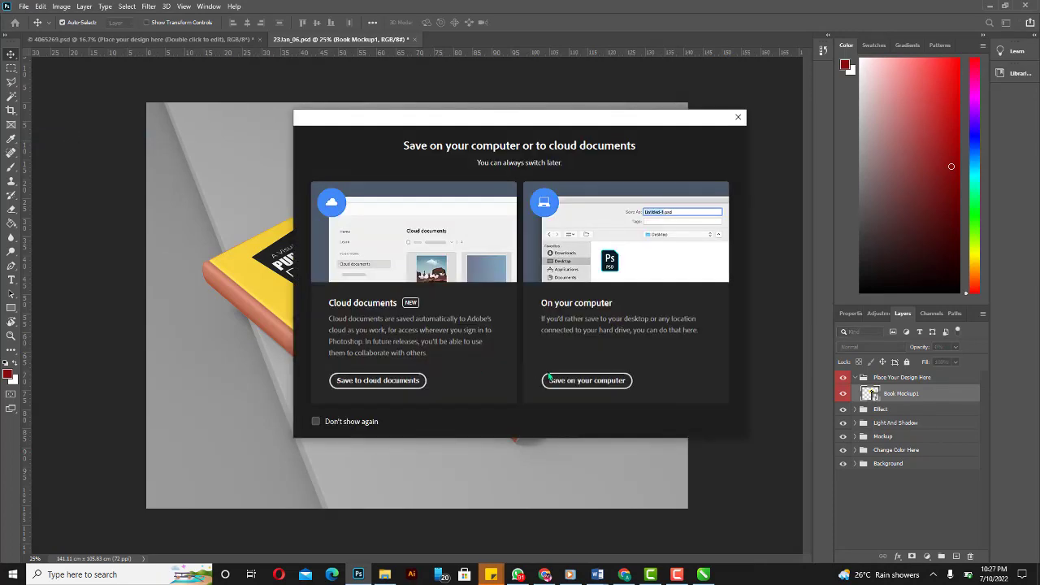
left_click(551, 380)
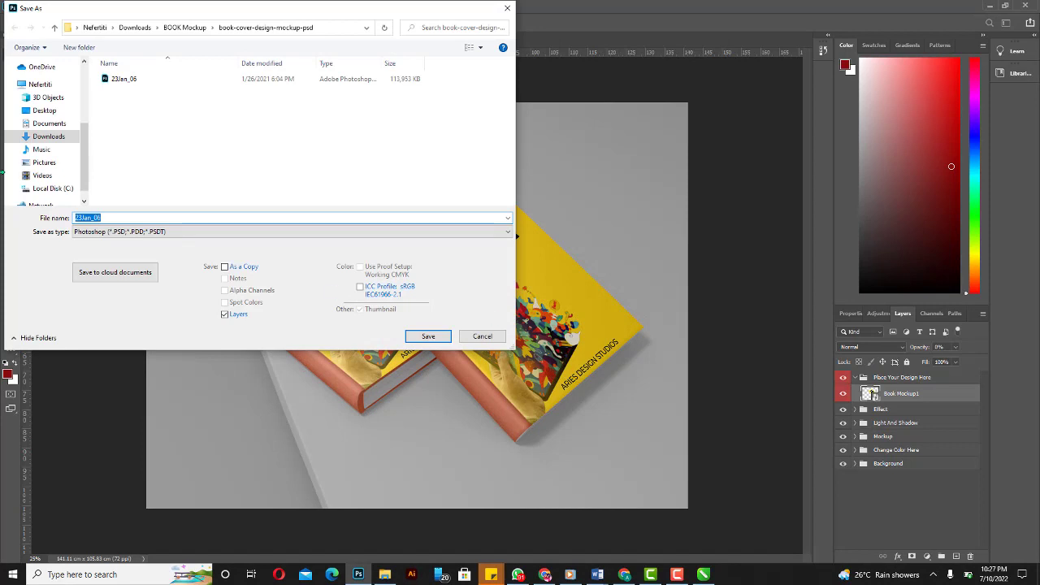
left_click(140, 235)
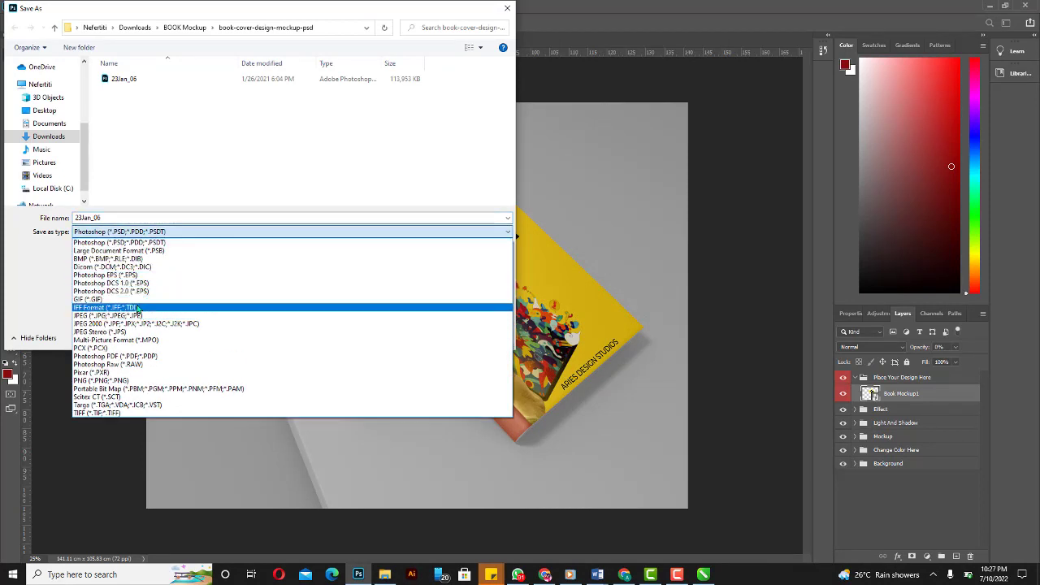
left_click(135, 315)
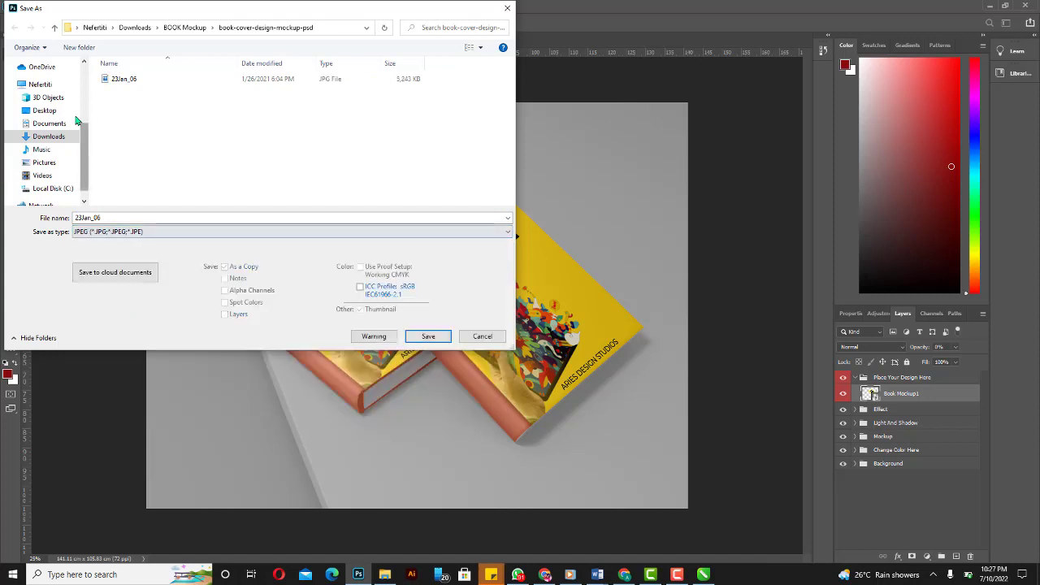
left_click(47, 86)
left_click(49, 110)
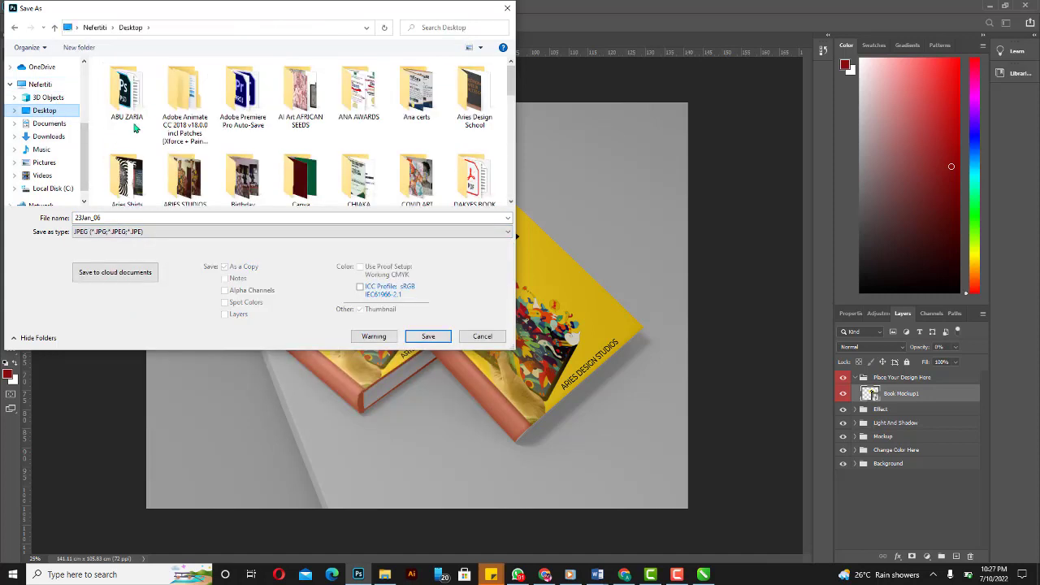
left_click(160, 218)
type("Book 1")
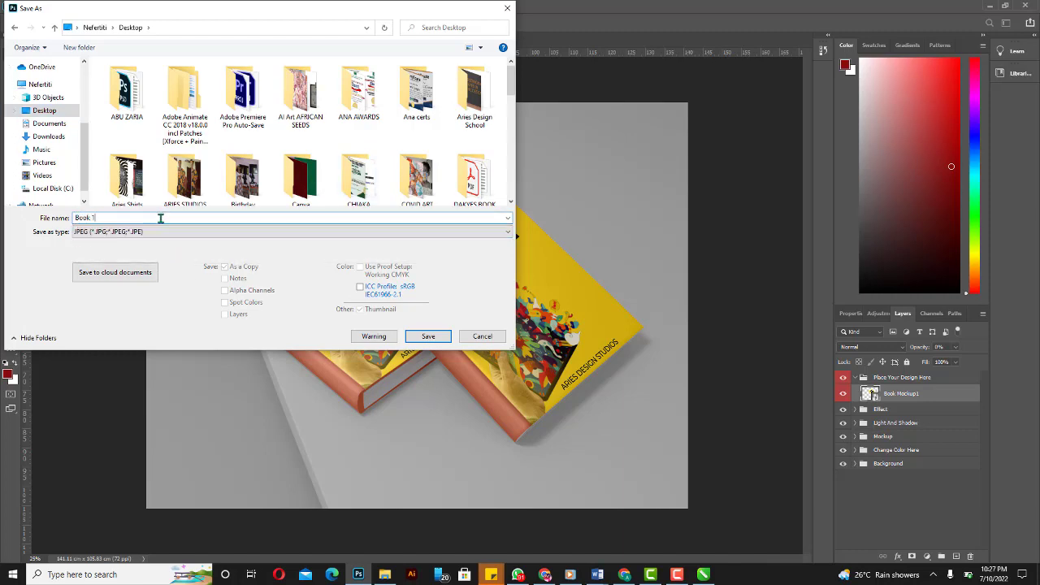
key("Return")
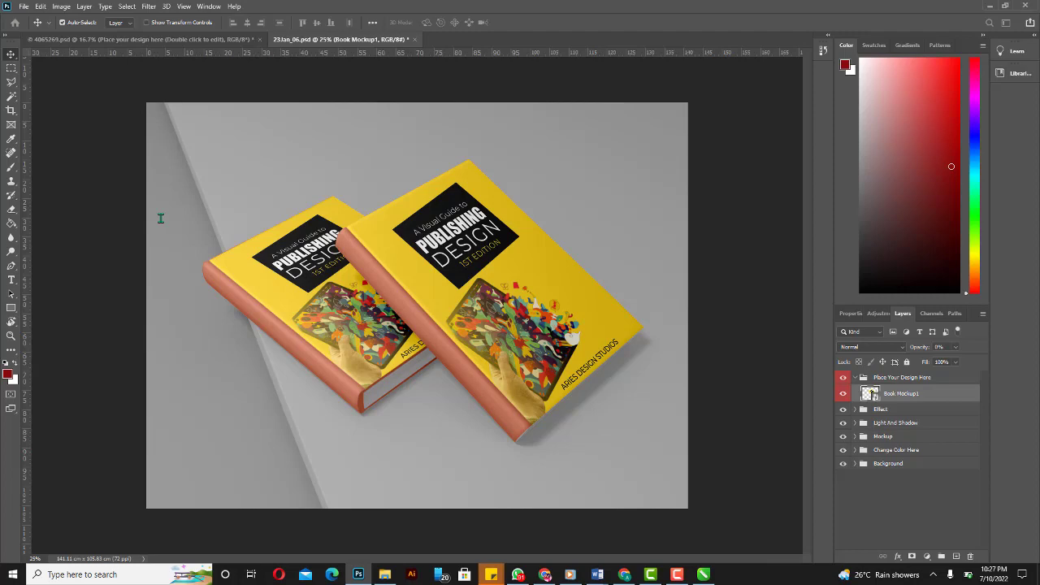
left_click(579, 142)
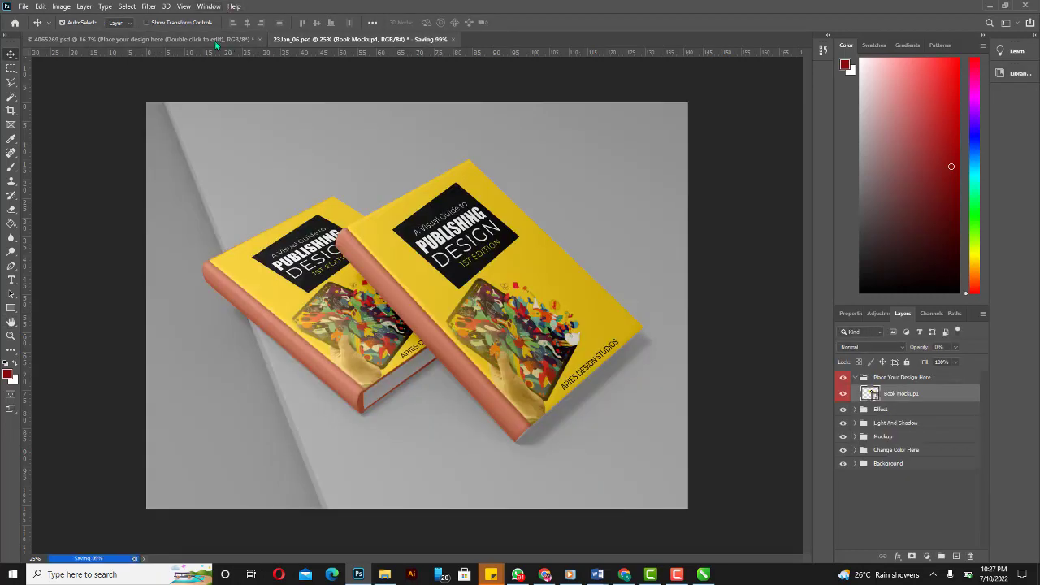
- Save the 4065269 coffee-cup mockup to the Desktop as a JPEG named Book 2 with maximum quality 12
left_click(216, 41)
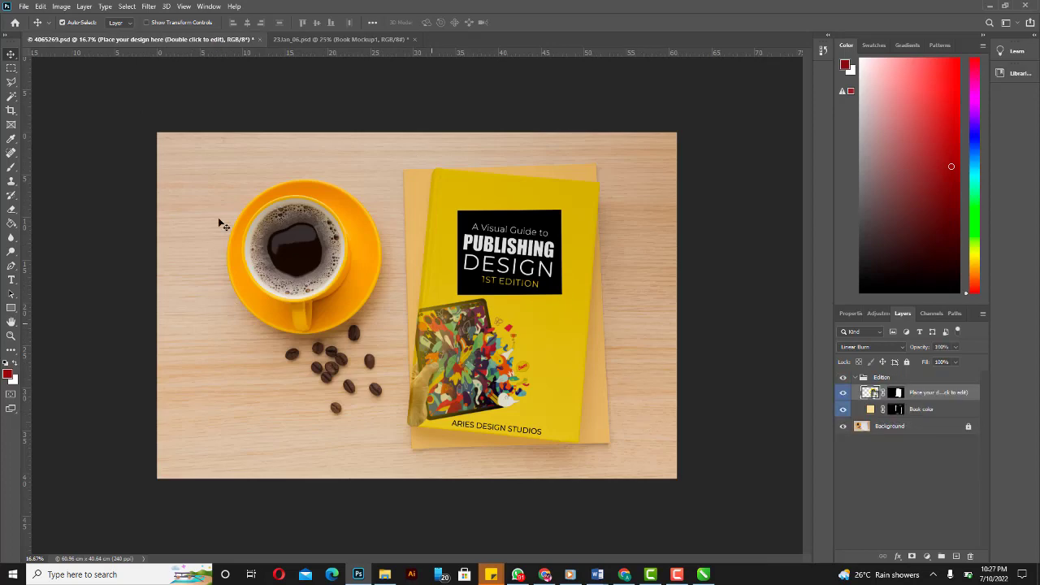
left_click(24, 6)
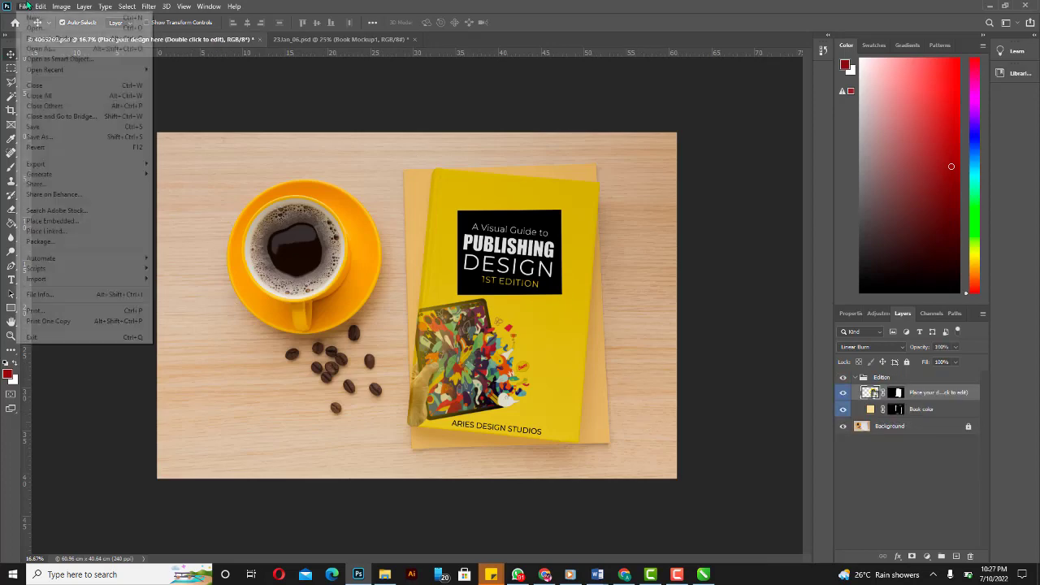
left_click(64, 138)
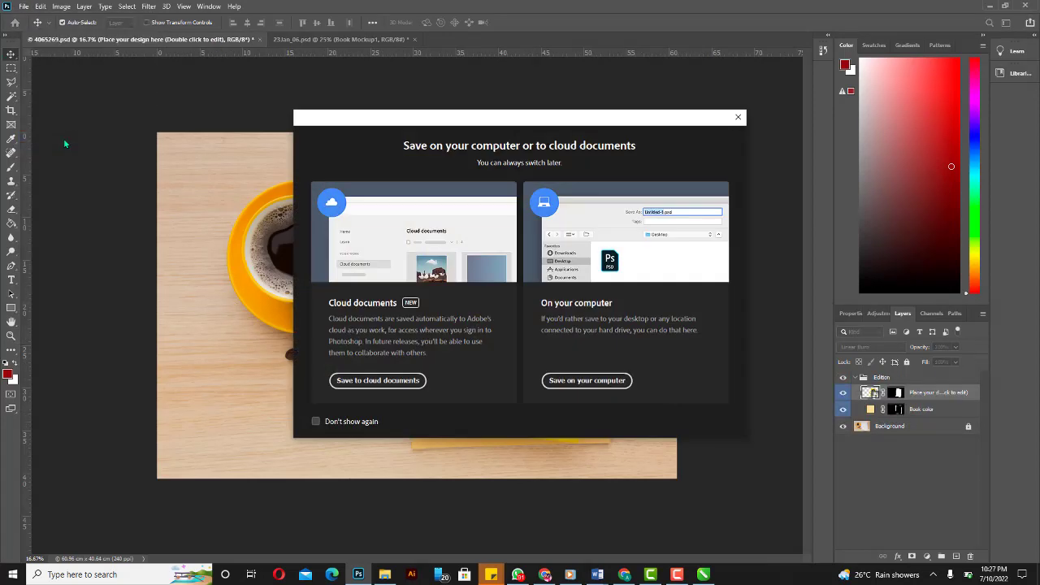
left_click(562, 384)
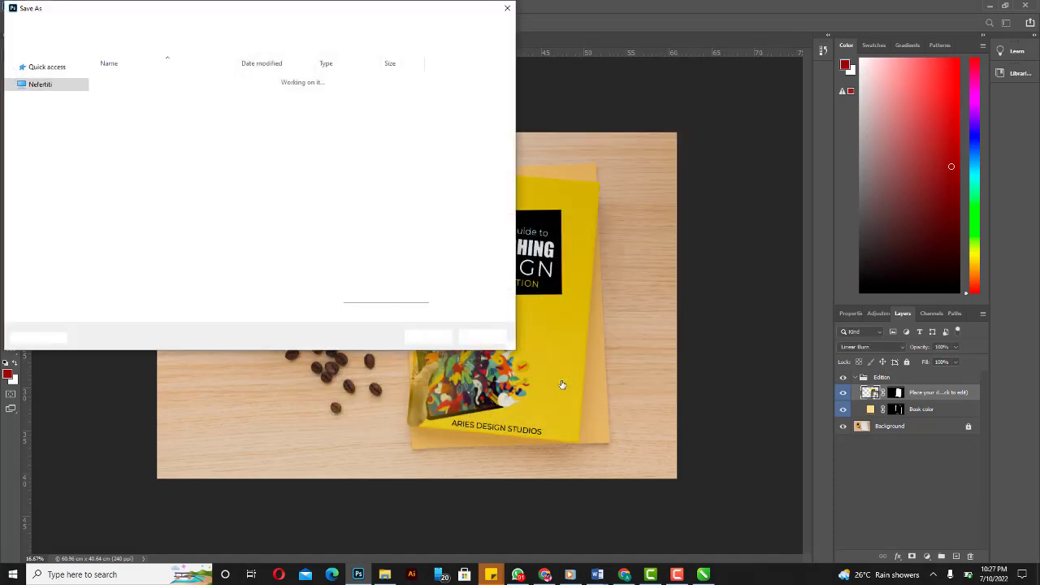
left_click(143, 234)
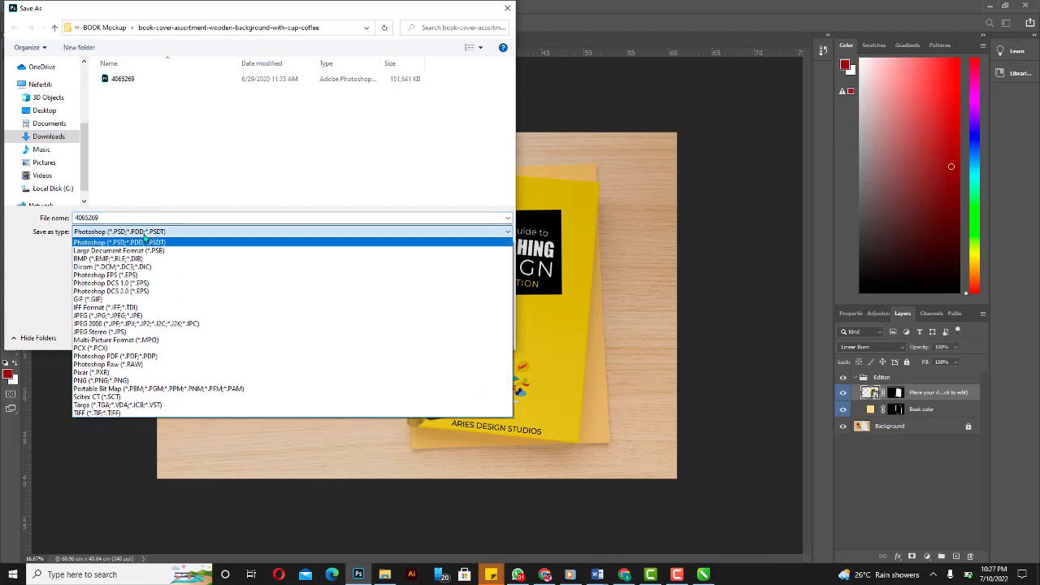
left_click(146, 317)
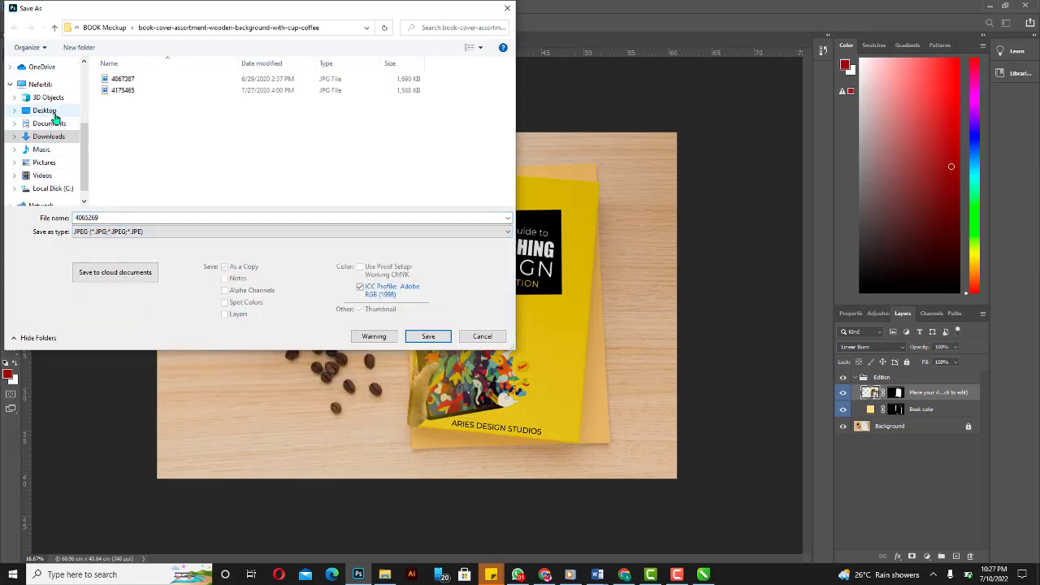
left_click(50, 112)
left_click(150, 217)
type("Book")
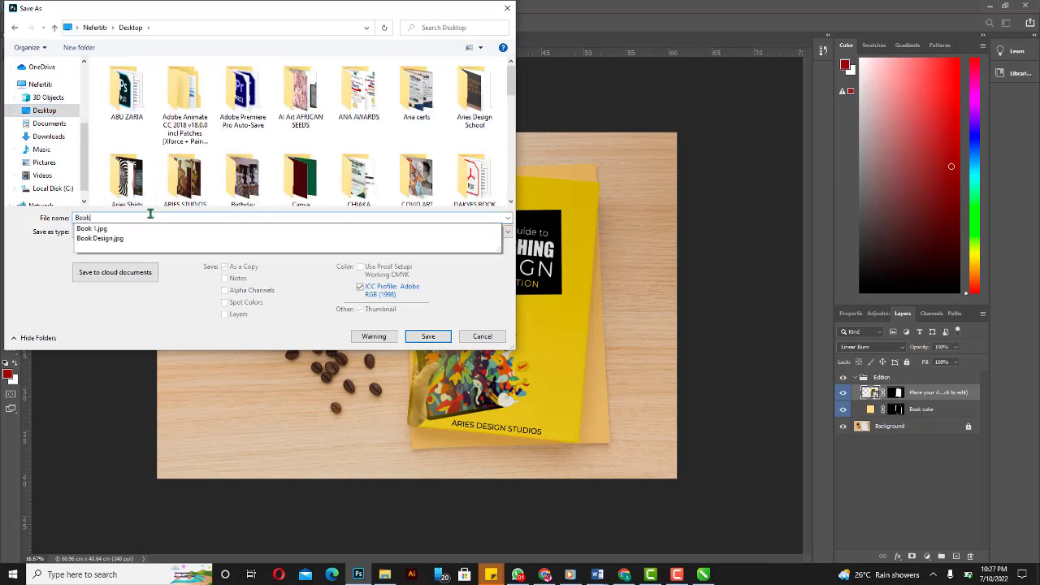
type(" 2")
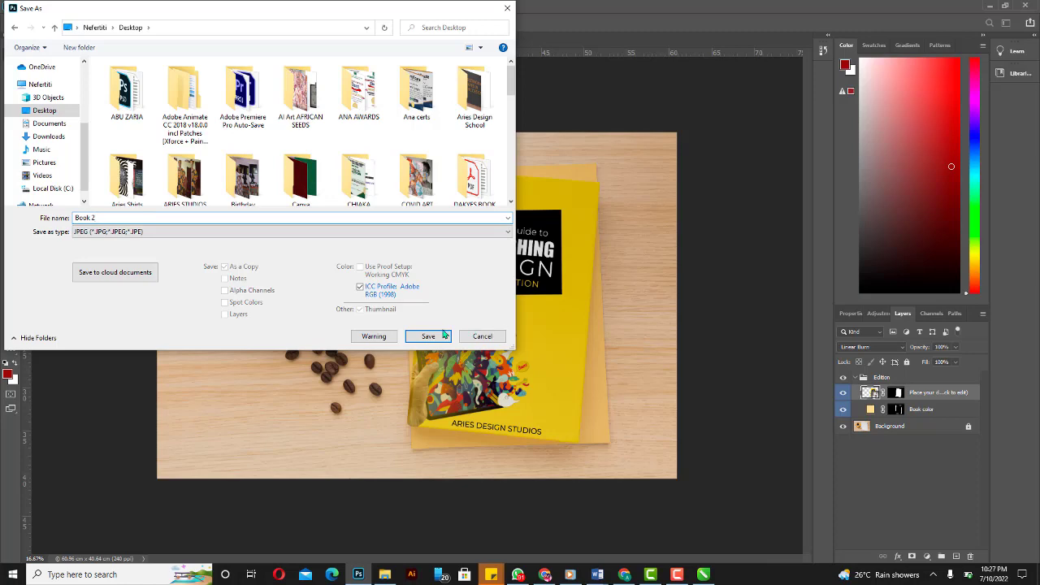
left_click(443, 335)
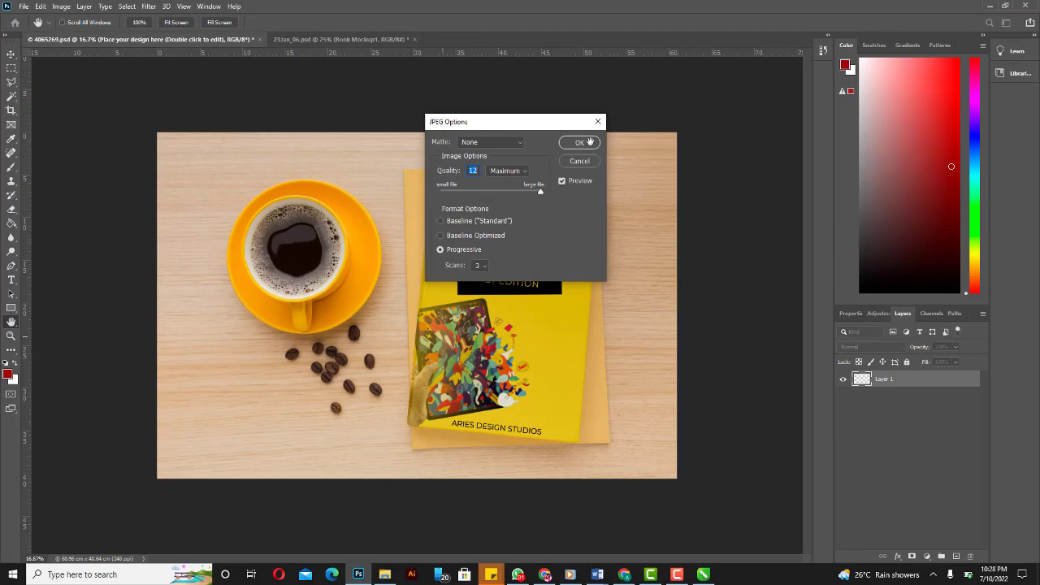
left_click(591, 141)
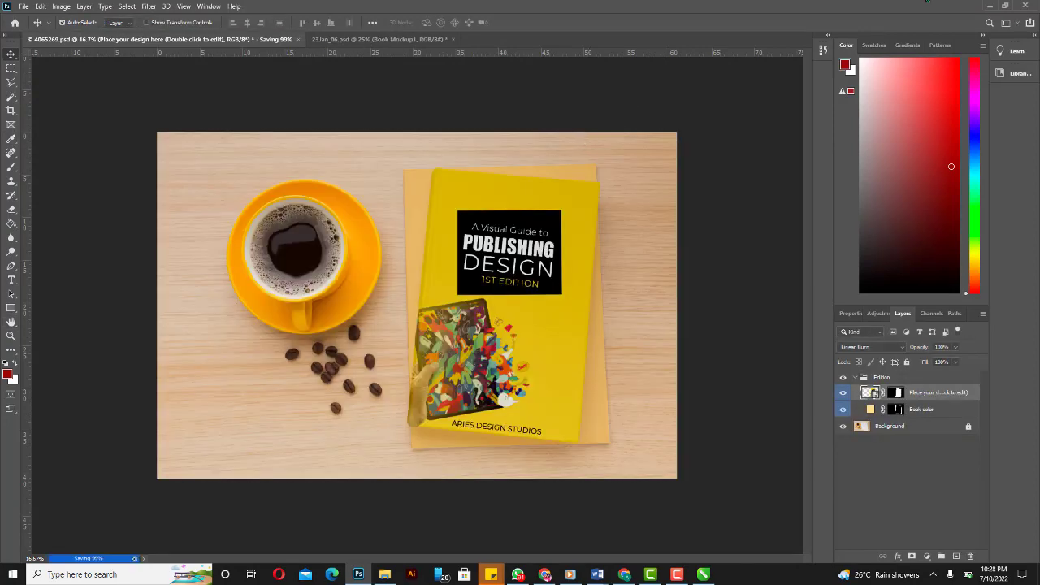
- Switch to the Desktop folder in File Explorer and view the exported Book 1 and Book 2 images in Photos
left_click(988, 4)
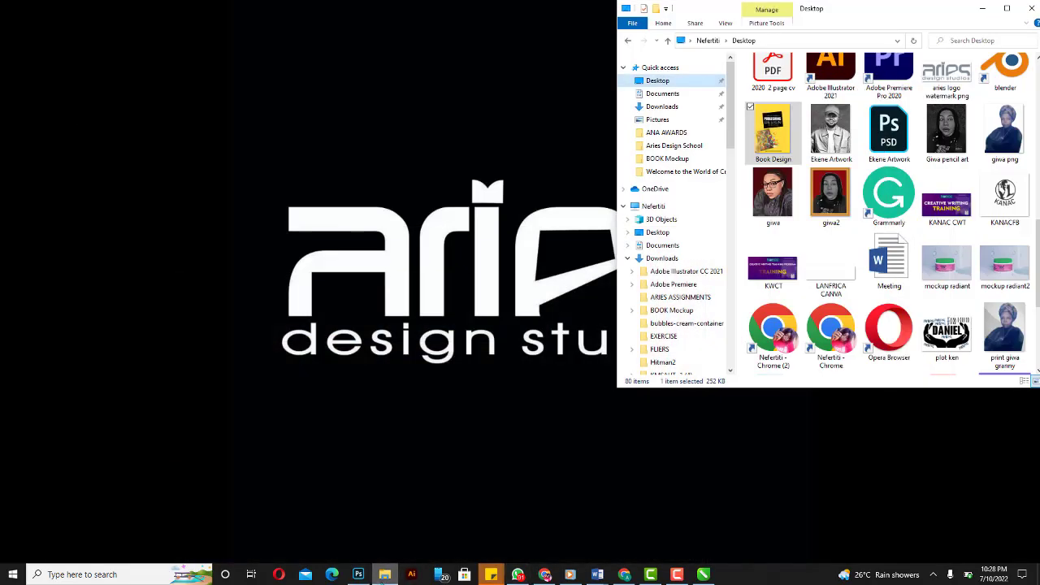
left_click(1010, 8)
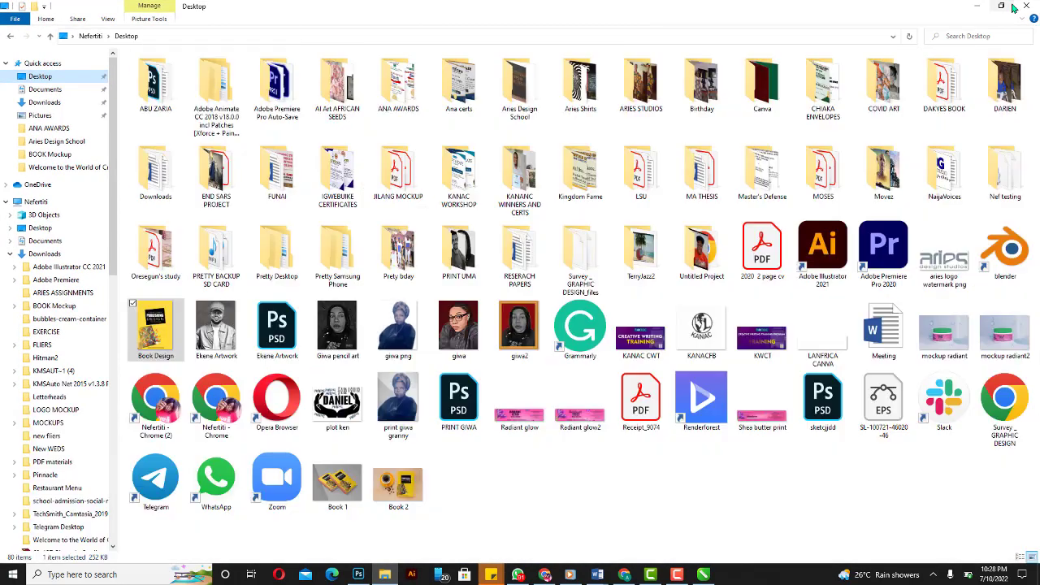
double_click(355, 470)
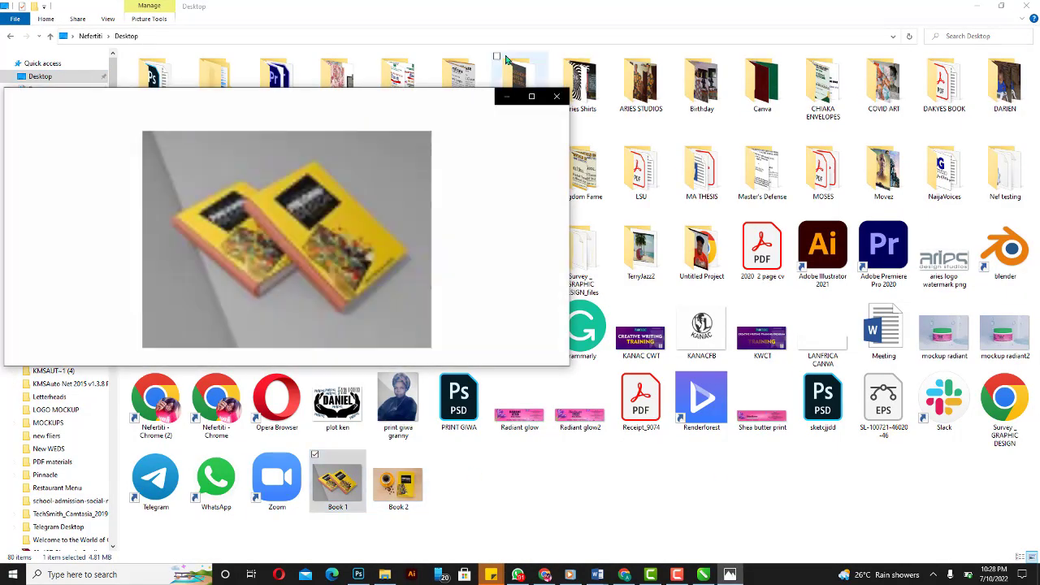
left_click(531, 98)
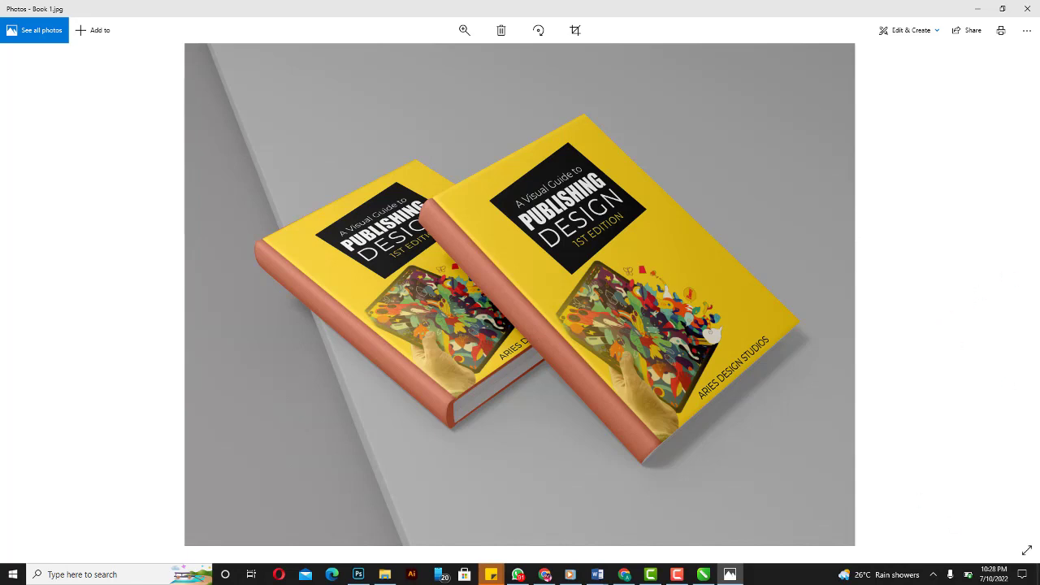
left_click(1027, 8)
double_click(412, 490)
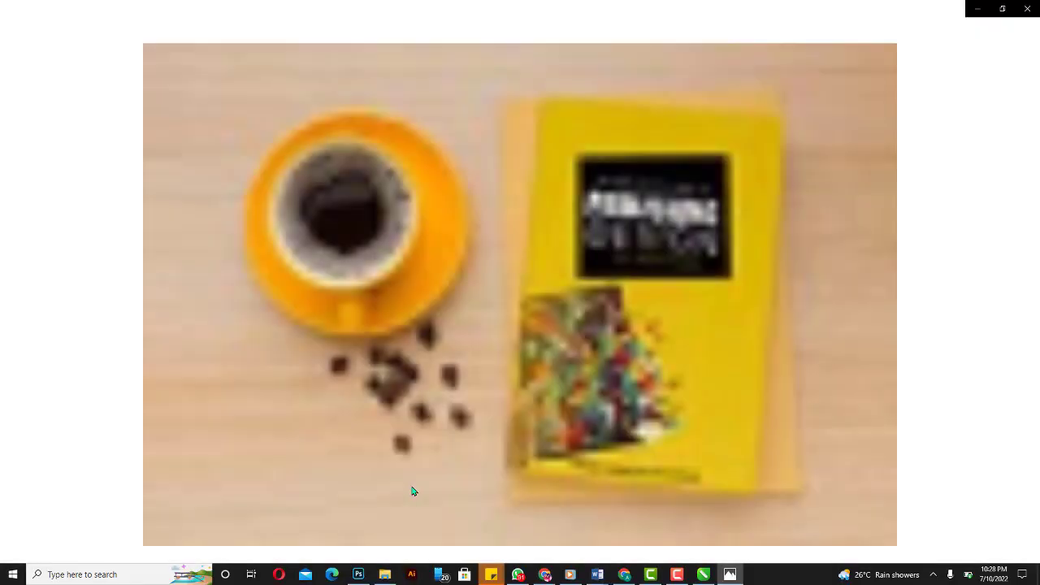